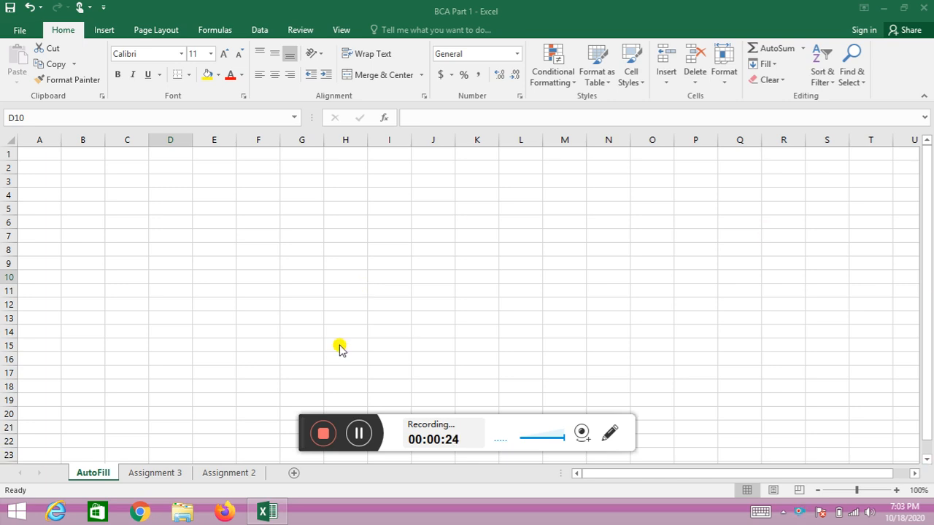
Step: Enter the title "AutoFill Feature in MS Excel" in cell F3 of the AutoFill sheet
left_click(95, 220)
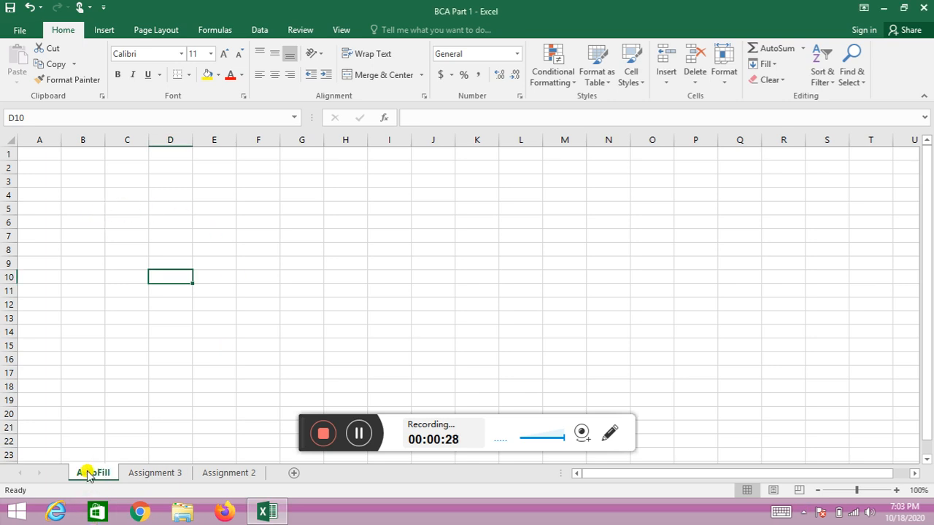
left_click(253, 180)
type("AutoFill Feature in MS Excel")
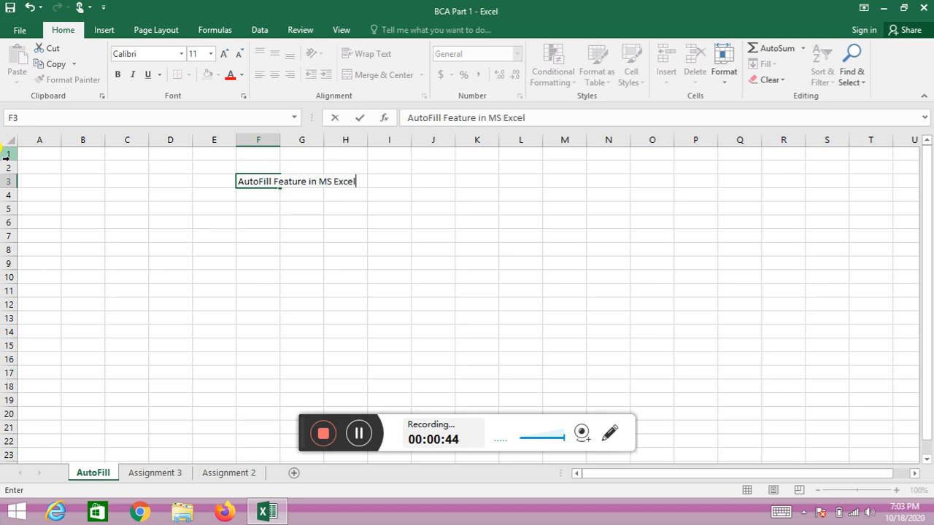
key("Return")
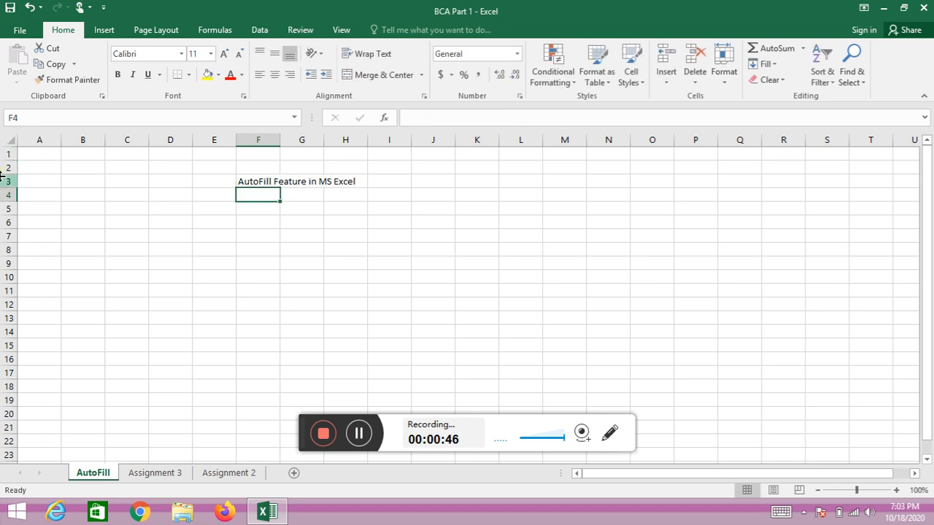
Step: Select the title range F3:K3 and increase the height of row 3 to roughly double
left_click(270, 179)
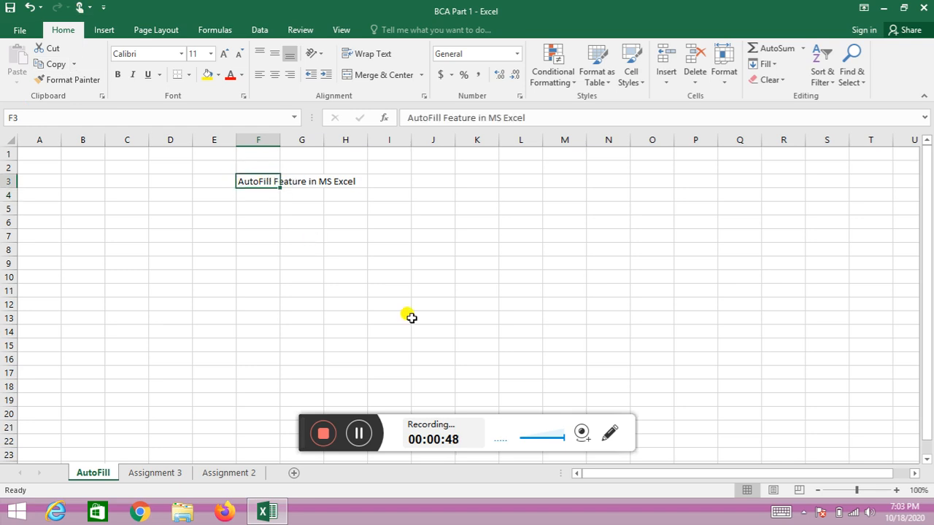
mouse_move(250, 181)
left_mouse_down()
mouse_move(479, 168)
mouse_move(496, 177)
left_mouse_up()
left_click_drag(6, 188, 7, 207)
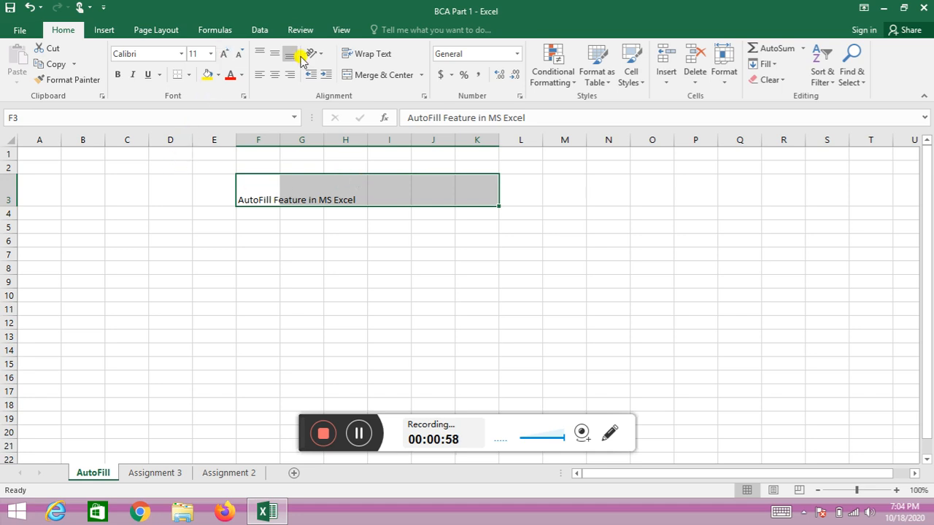
Step: Try merging and centering the title across F3:K3, and undo the merge
left_click(378, 76)
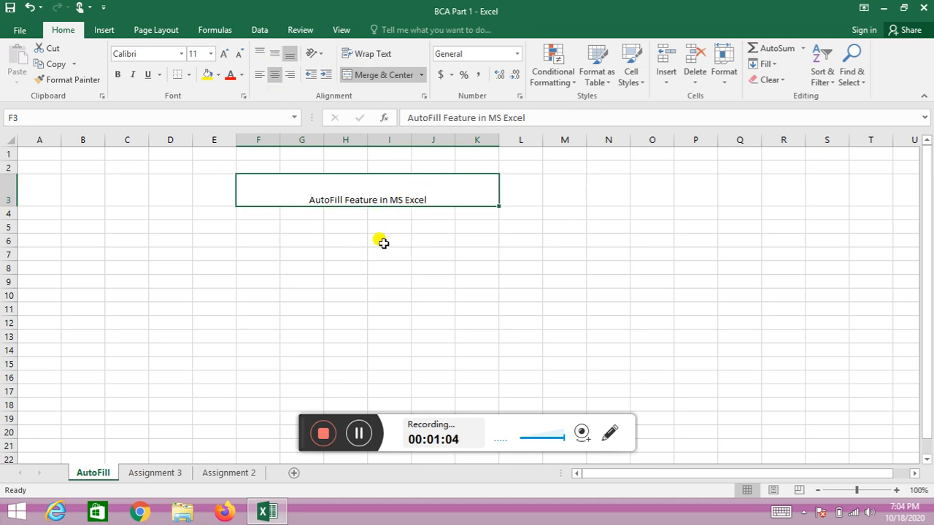
left_click(261, 239)
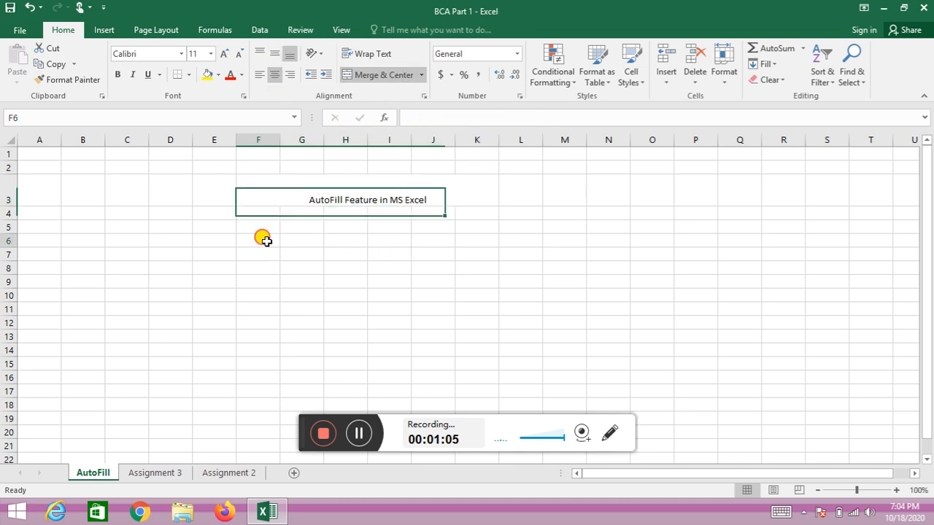
left_click(256, 199)
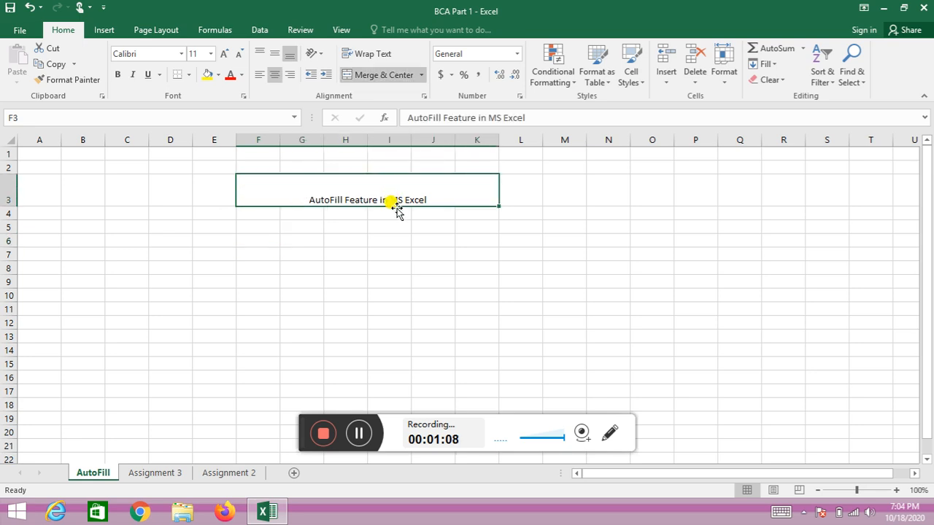
key("ctrl+z")
left_click(271, 213)
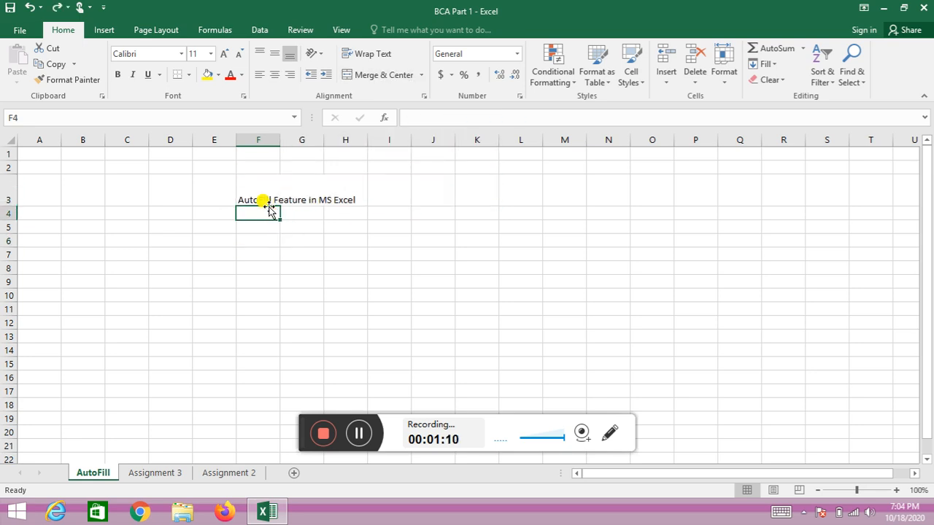
left_click(255, 194)
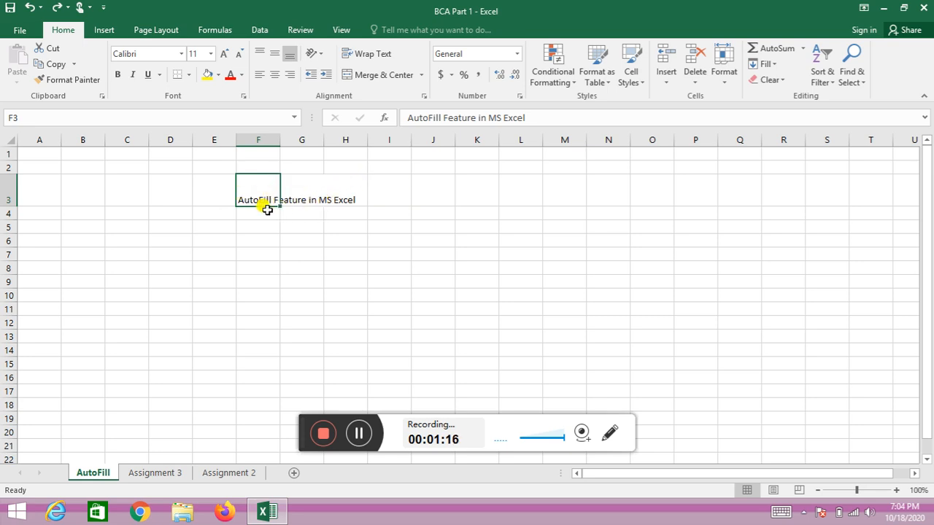
Step: Enter the sample texts "fsdfdfgf" in G3 and "hghgh" in H3 beside the title
left_click(289, 186)
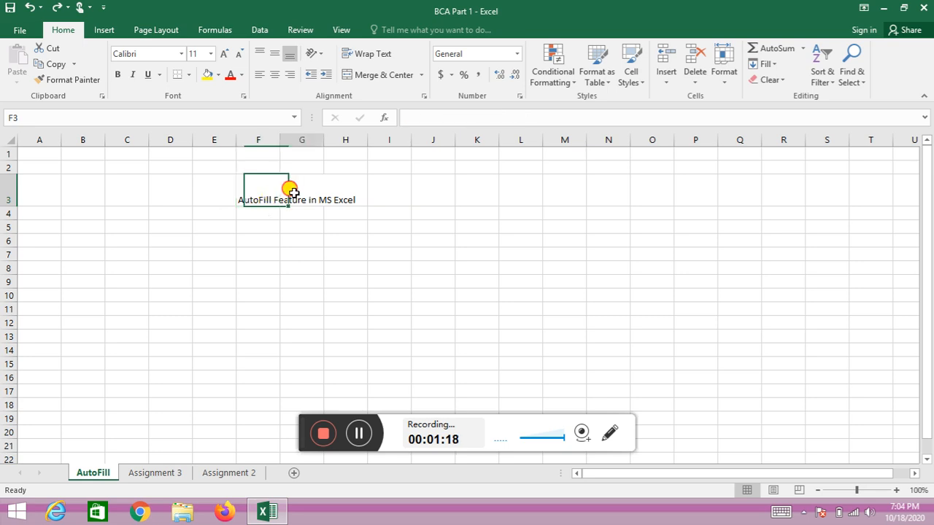
type("fsdfdfgf")
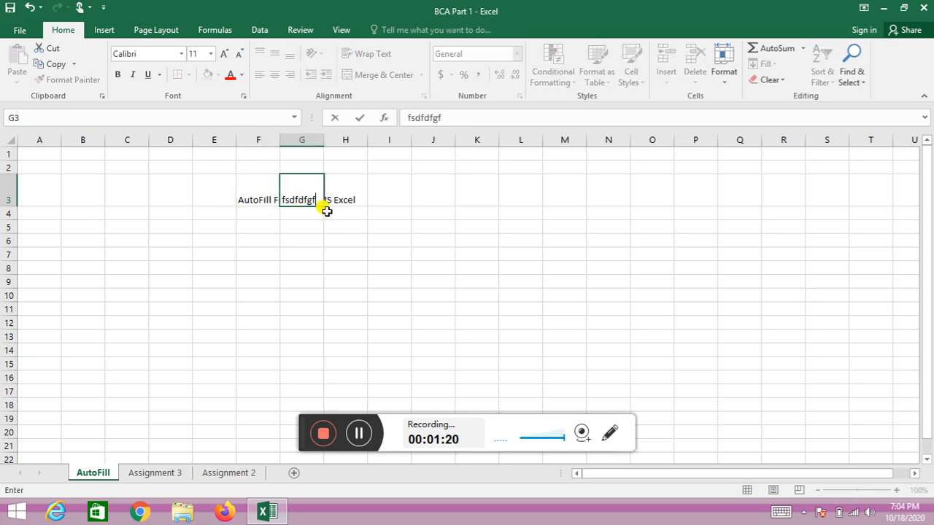
left_click(340, 189)
type("hghgh")
left_click(363, 253)
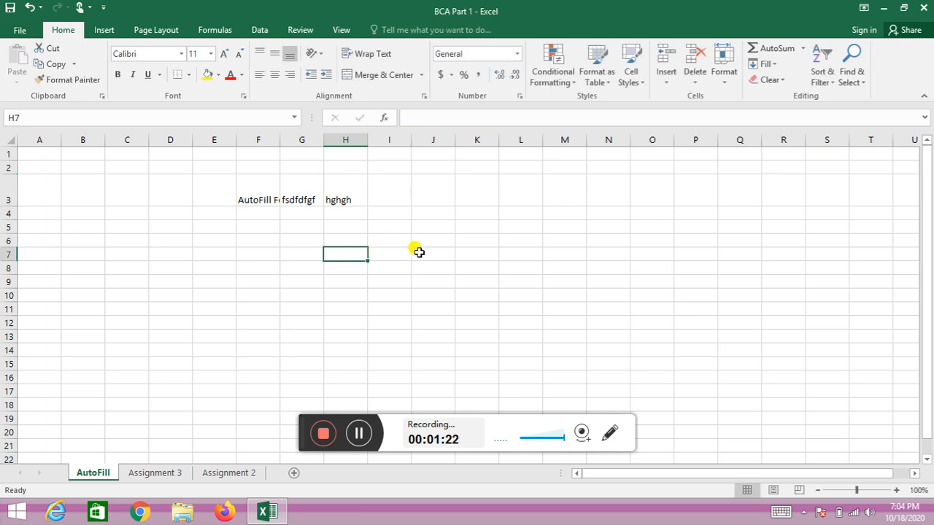
Step: Clear the sample texts from cells G3 and H3
left_click(285, 182)
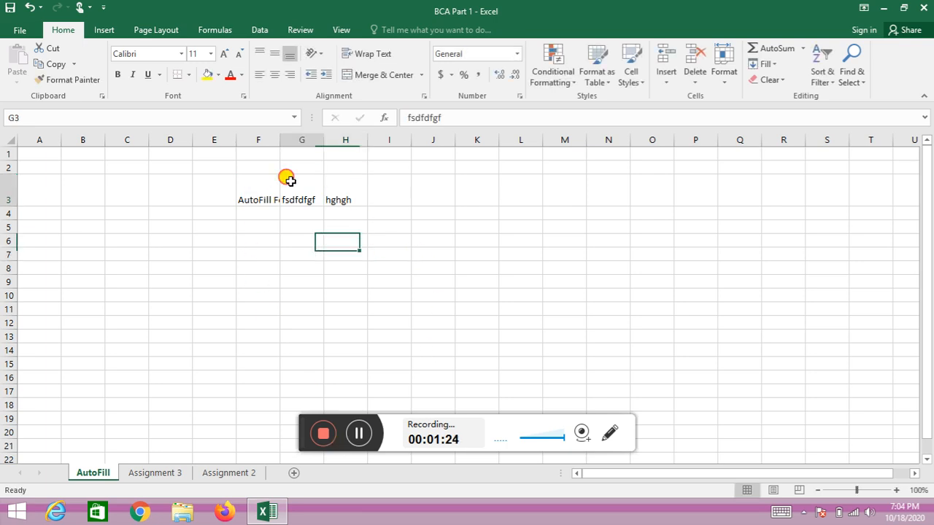
key("Delete")
left_click(345, 190)
key("Delete")
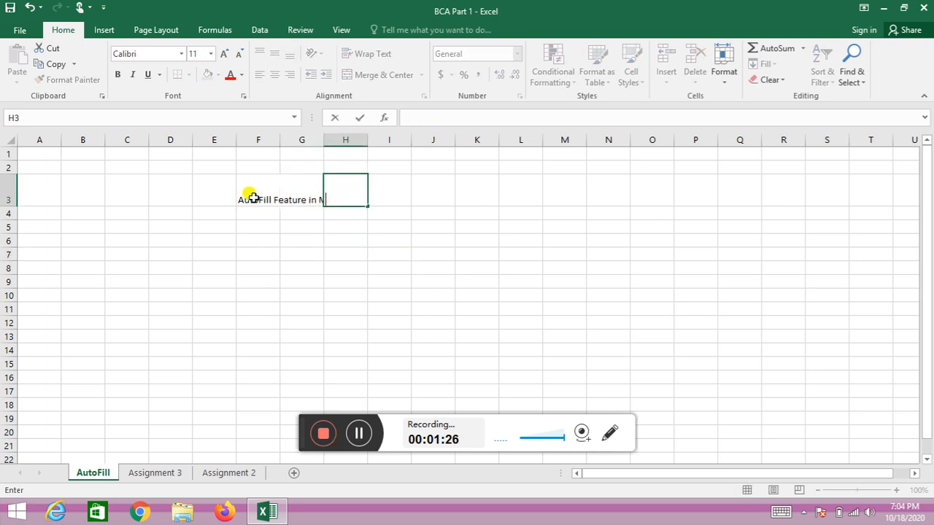
left_click(254, 192)
left_click(259, 227)
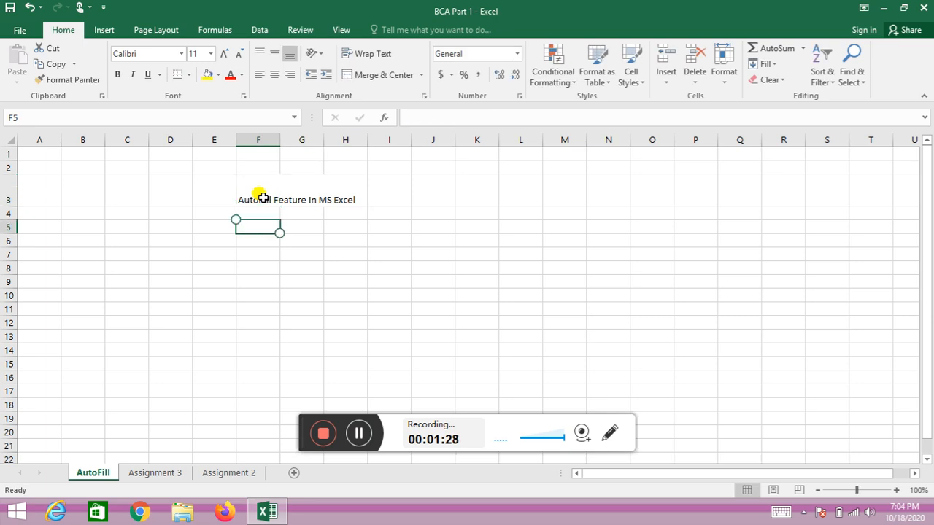
Step: Wrap the title text in F3 and merge and center it across F3:L3 with middle vertical alignment
left_click(260, 193)
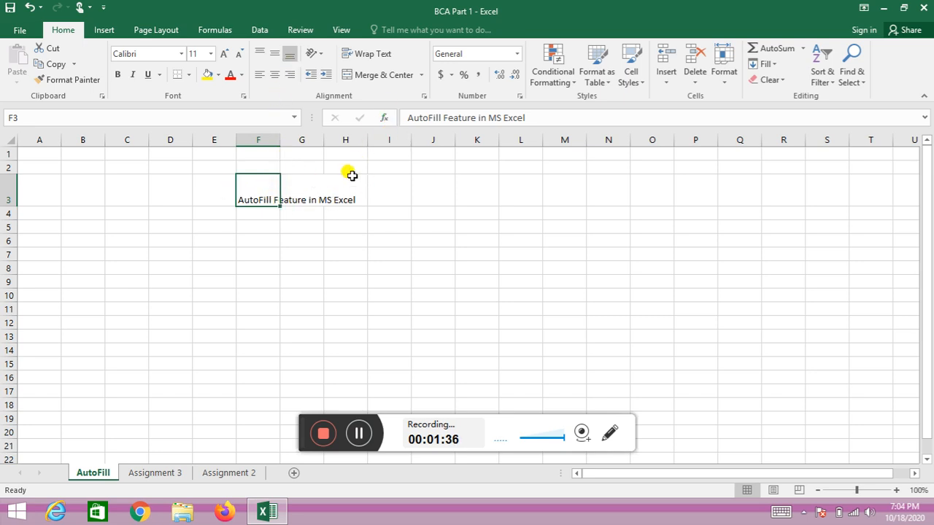
left_click(387, 54)
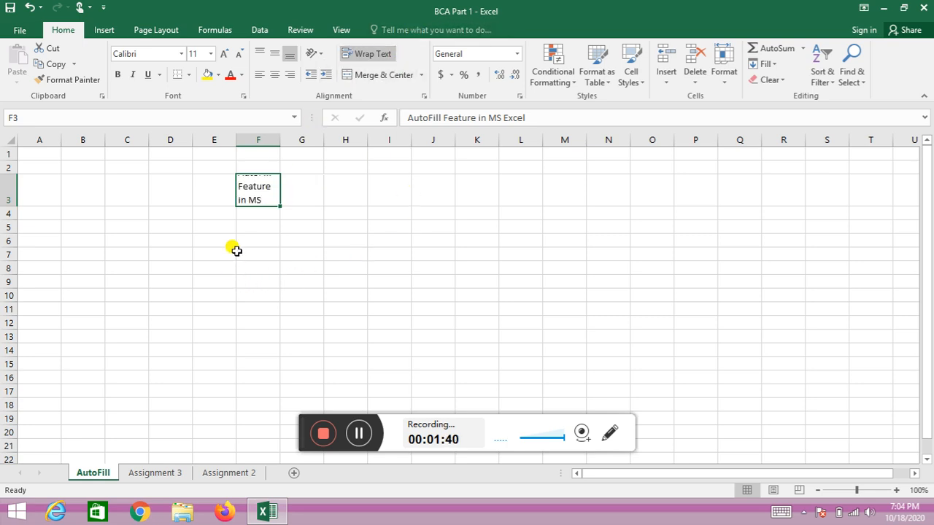
left_click_drag(272, 198, 499, 188)
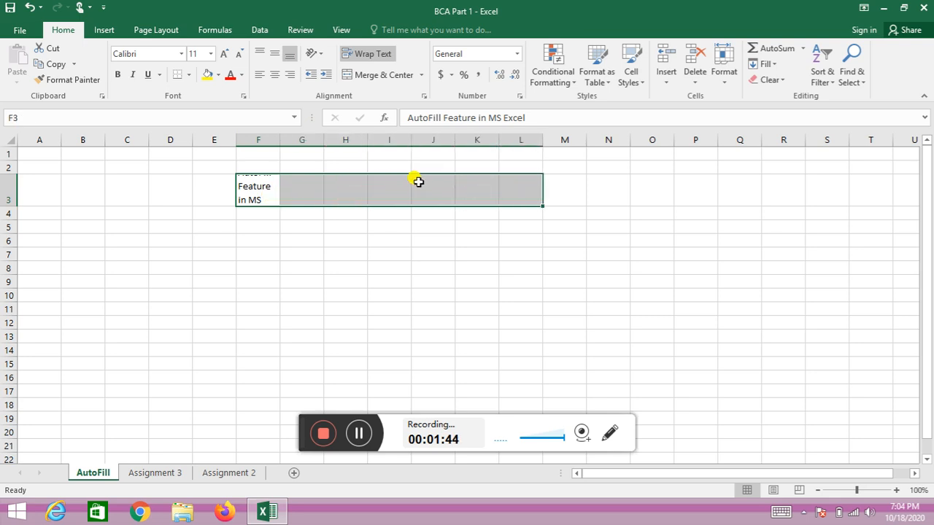
left_click(371, 76)
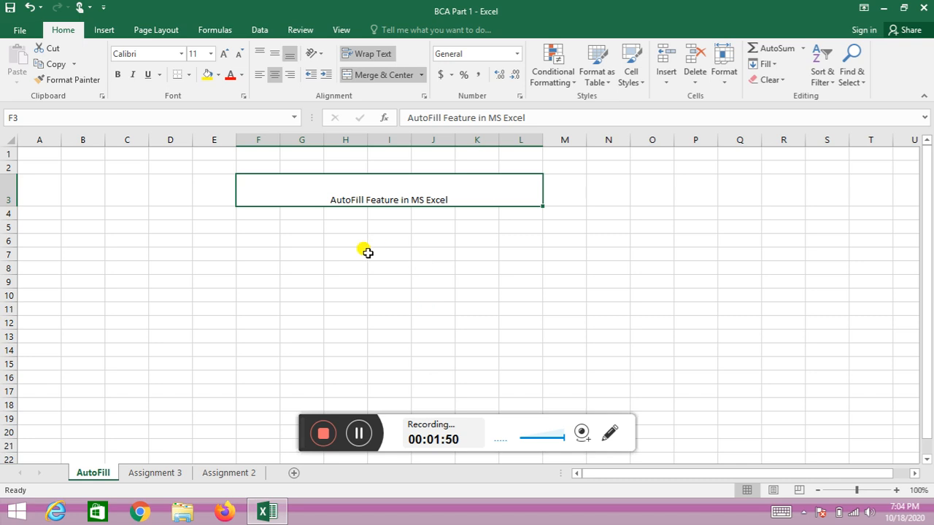
left_click(277, 56)
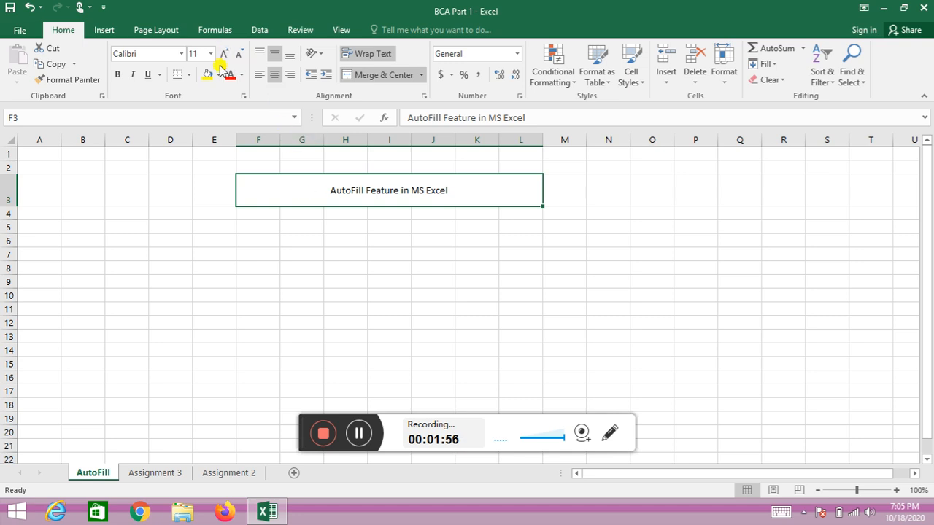
Step: Change the font of the merged title to Brush Script MT
left_click(181, 54)
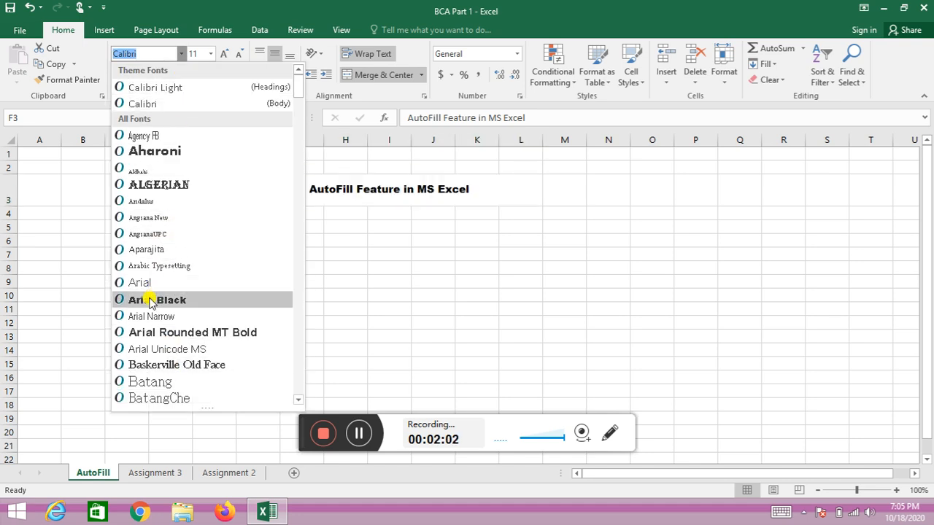
scroll(149, 303, "down", 3)
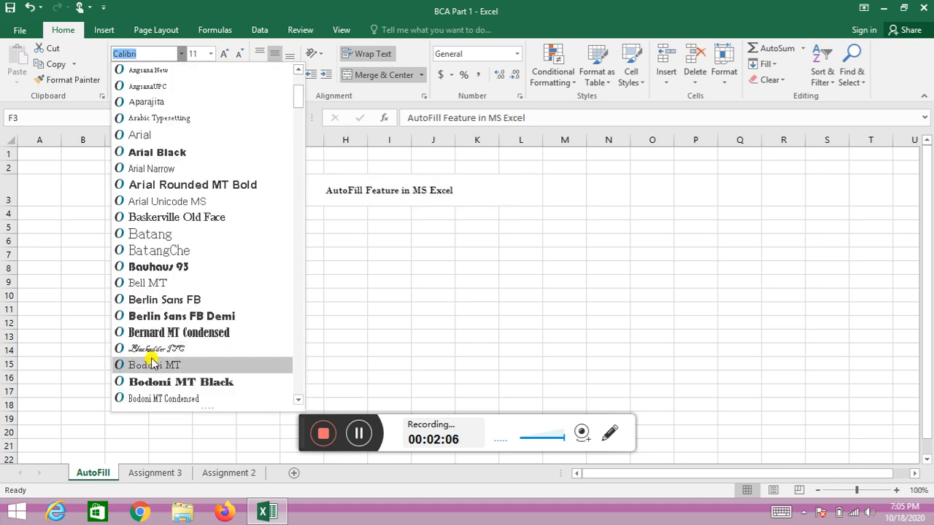
scroll(154, 372, "down", 6)
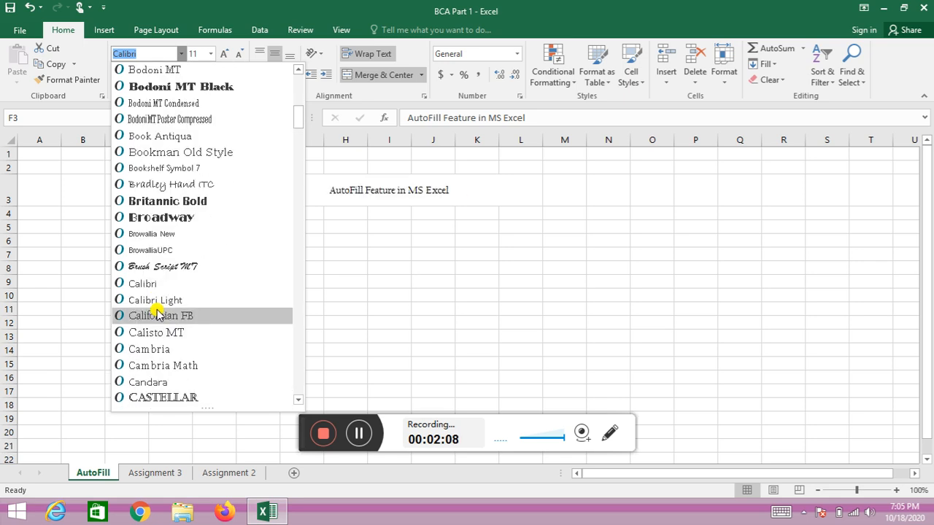
left_click(164, 267)
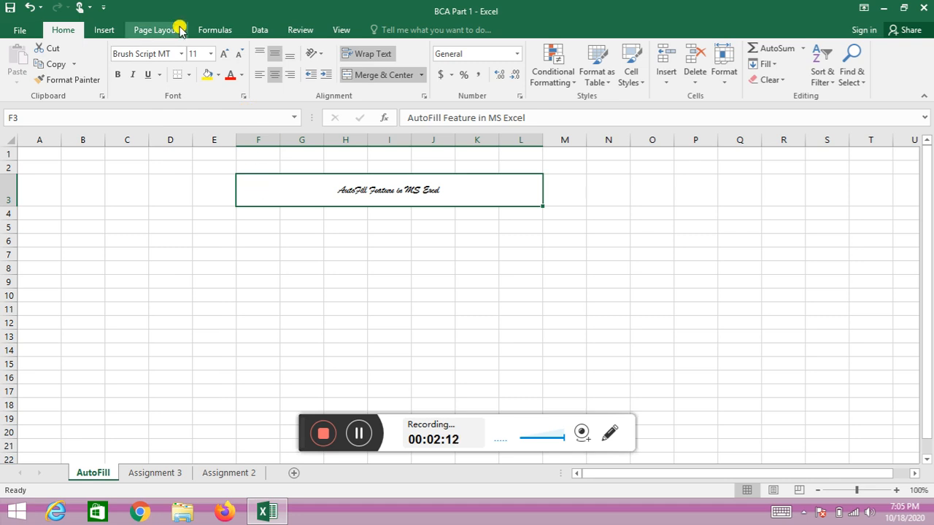
Step: Increase the font size of the merged title to 28
left_click(222, 53)
left_click(222, 53)
left_click(222, 53)
left_click(222, 54)
left_click(222, 53)
left_click(222, 54)
left_click(221, 53)
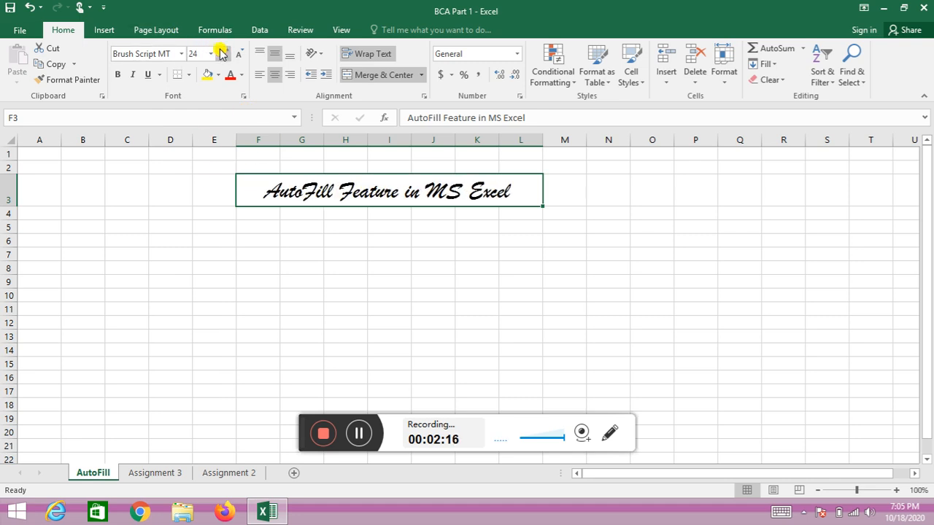
left_click(222, 53)
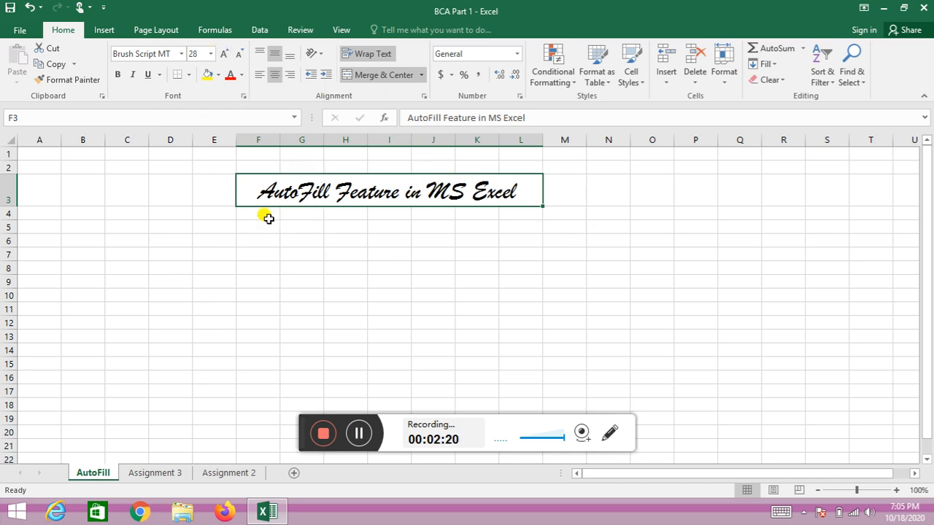
Step: Set the font of the range F4:L19 below the title to Edwardian Script ITC
left_click(268, 218)
left_click_drag(262, 210, 504, 416)
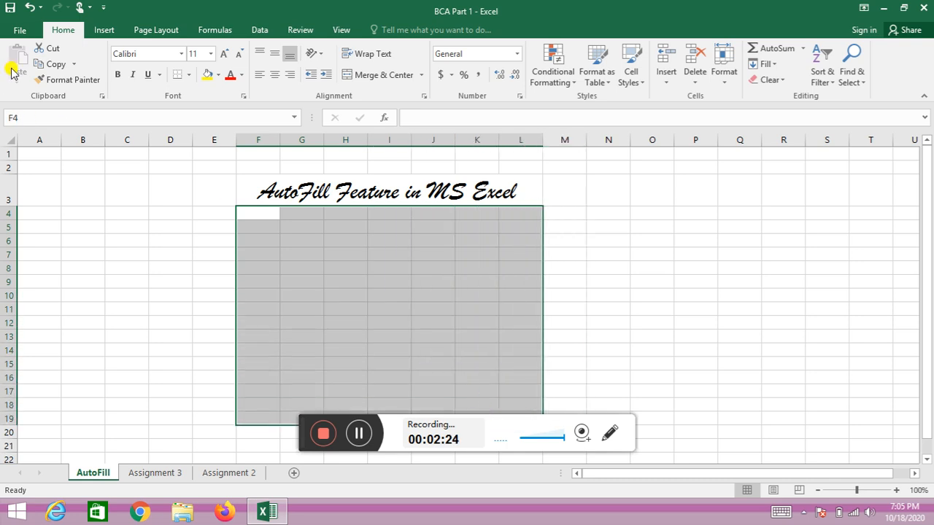
left_click(181, 54)
scroll(175, 328, "down", 5)
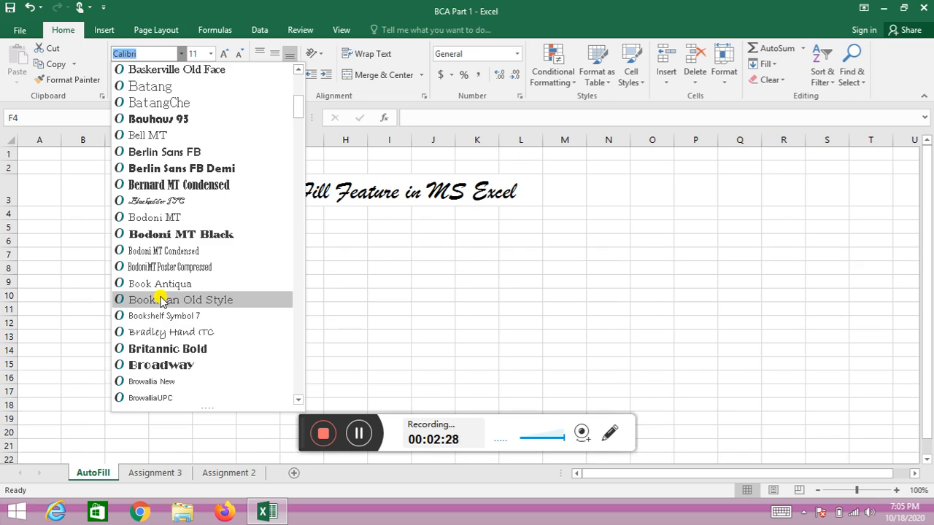
scroll(156, 219, "up", 2)
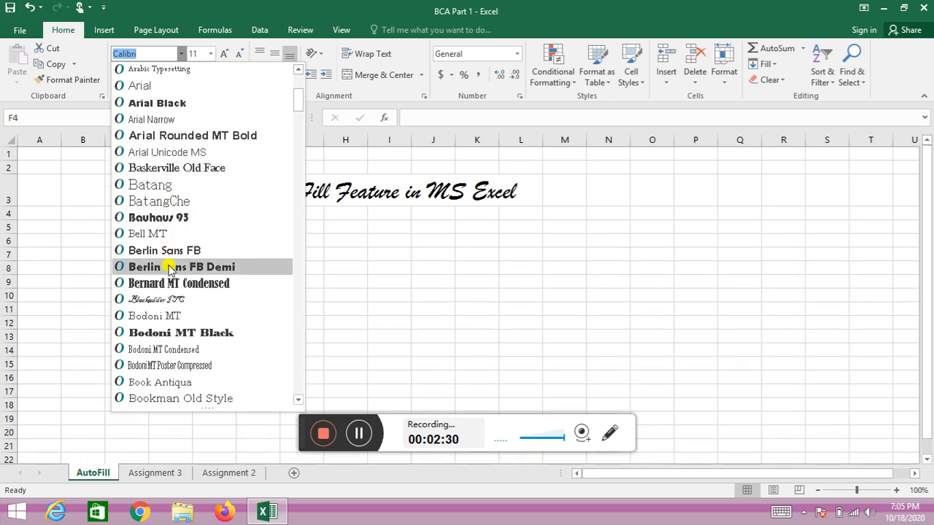
scroll(184, 305, "down", 14)
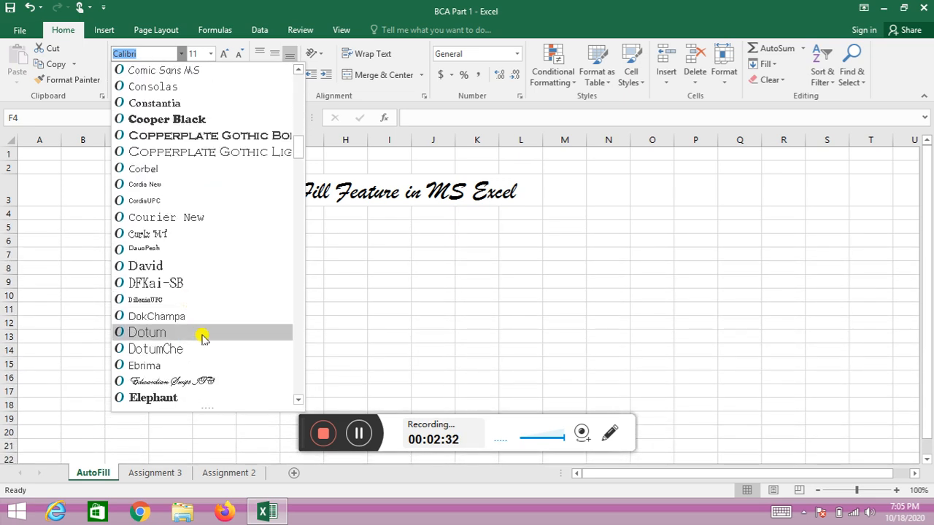
left_click(193, 381)
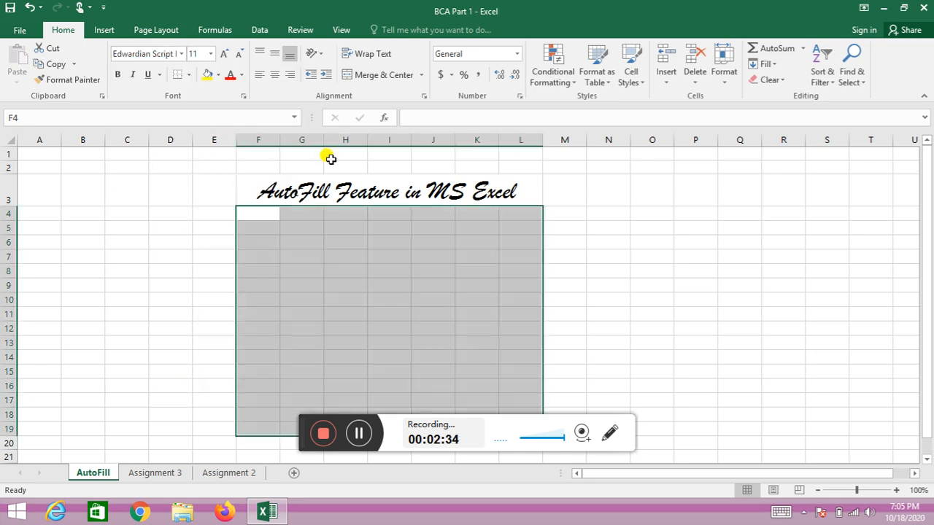
Step: Increase the font size of the range F4:L19 to 22
left_click(223, 55)
left_click(223, 55)
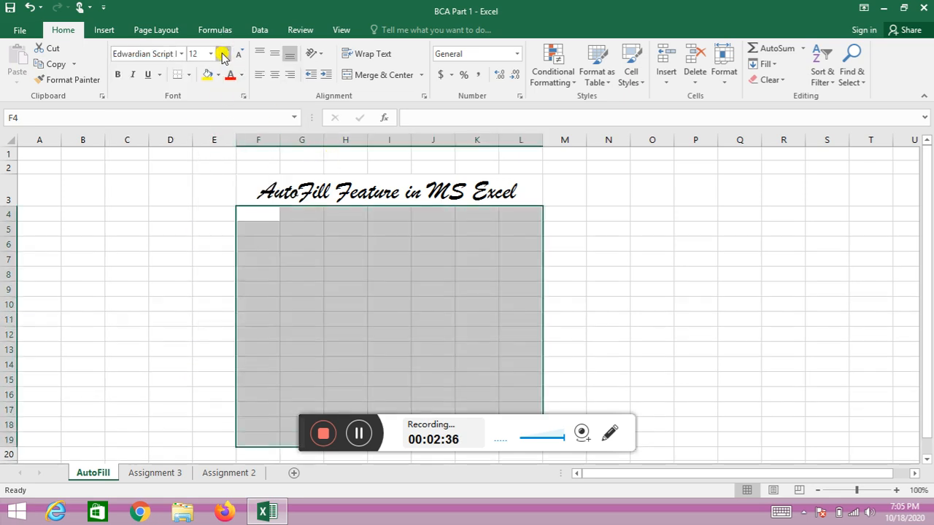
left_click(223, 54)
left_click(223, 55)
left_click(223, 55)
left_click(223, 54)
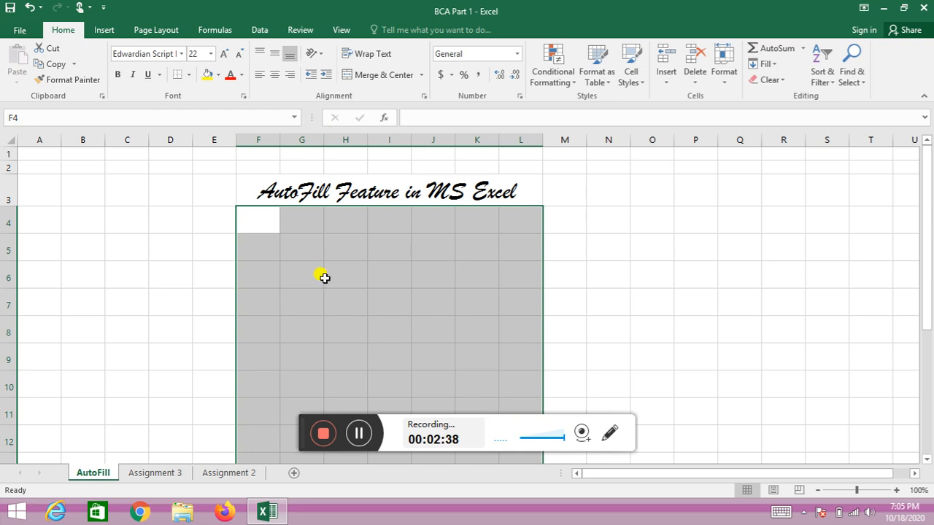
Step: Widen columns F through J to make room for the table's entries
left_click_drag(281, 144, 303, 142)
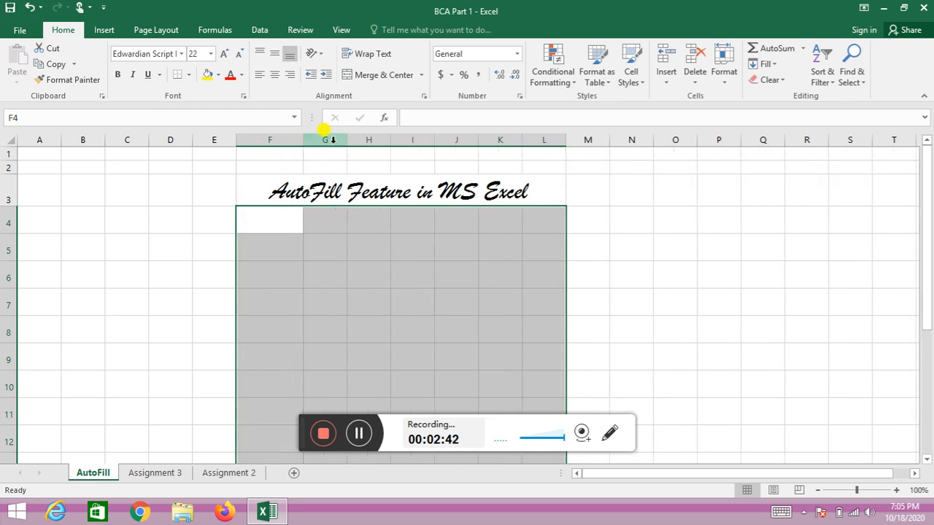
left_click_drag(305, 140, 348, 139)
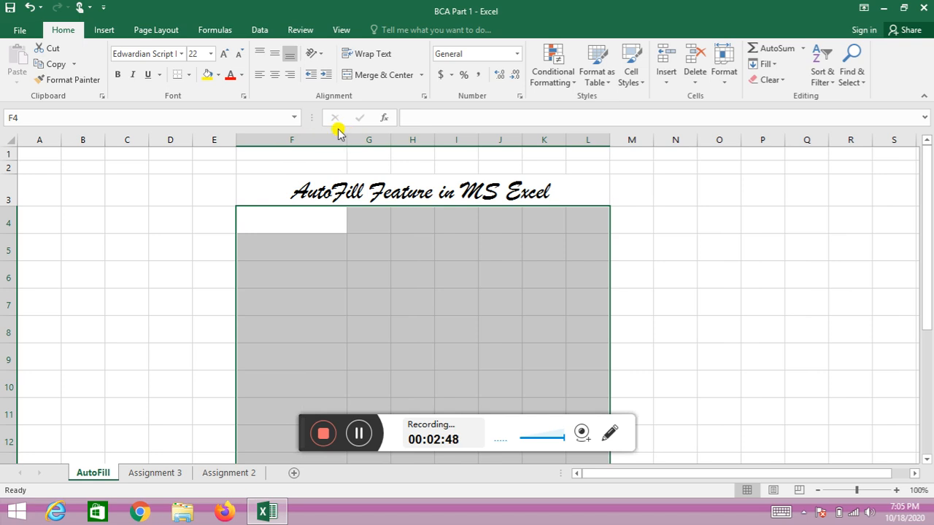
left_click_drag(346, 142, 699, 139)
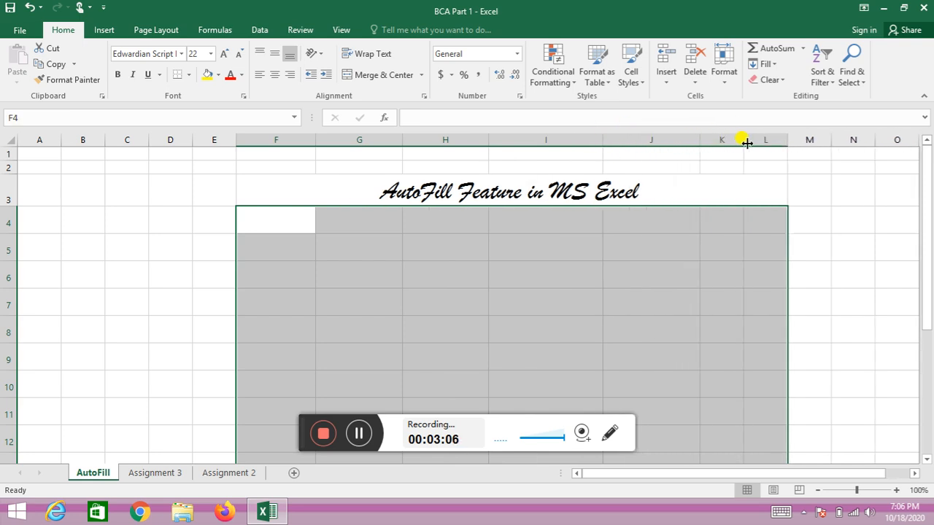
left_click(707, 213)
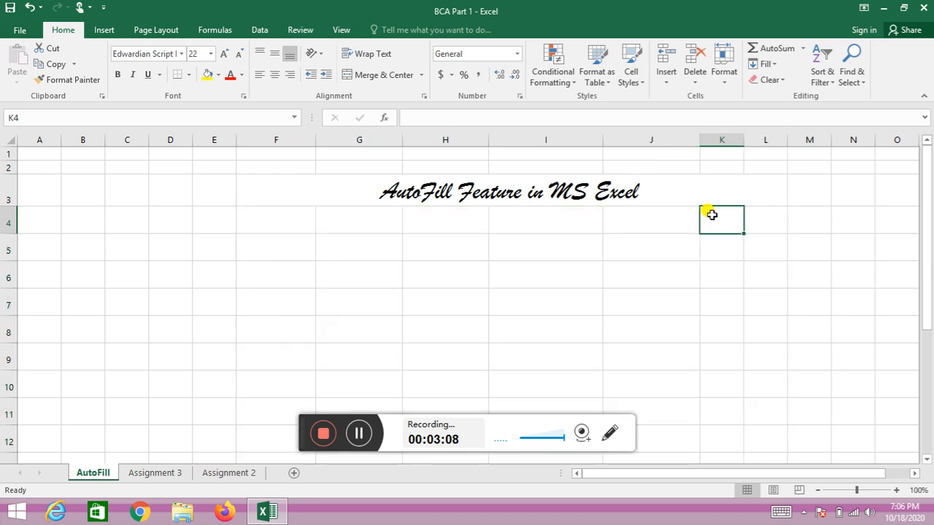
left_click(292, 225)
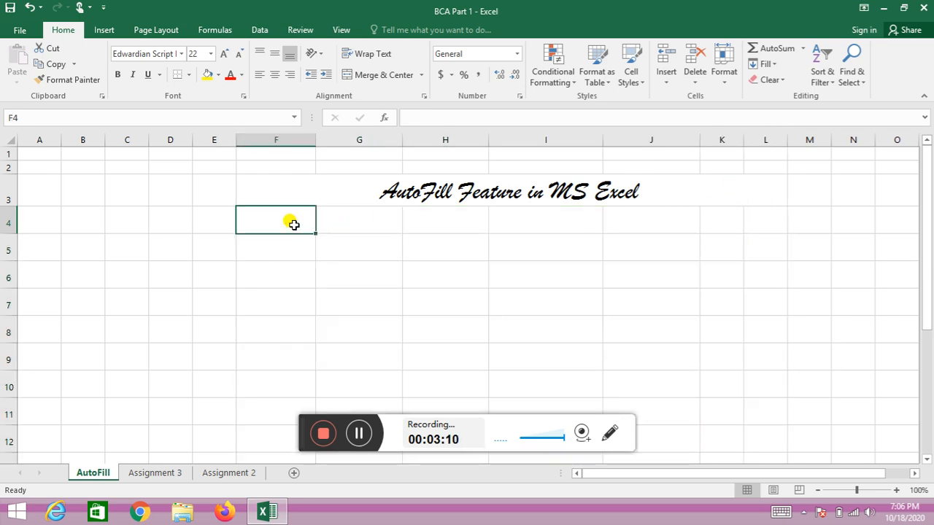
Step: Apply thick outside borders, followed by all borders, to the title and table range F3:L13
mouse_move(243, 189)
left_mouse_down()
mouse_move(246, 181)
mouse_move(358, 357)
mouse_move(402, 474)
mouse_move(418, 427)
mouse_move(425, 247)
mouse_move(421, 273)
left_mouse_up()
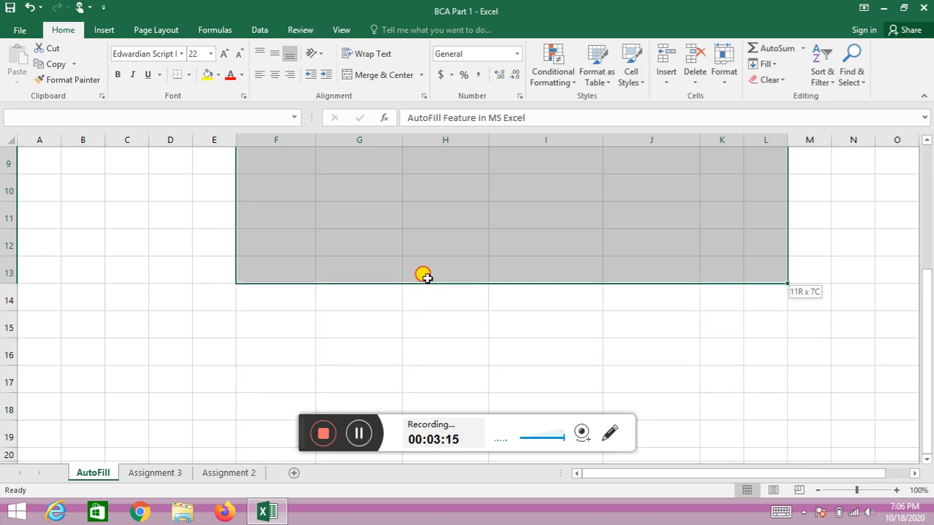
left_click(187, 80)
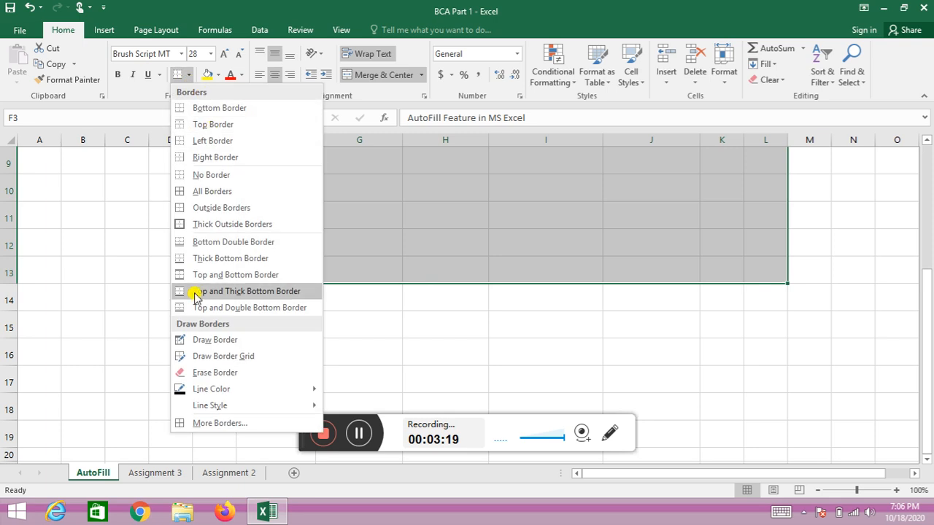
left_click(204, 221)
scroll(202, 221, "up", 3)
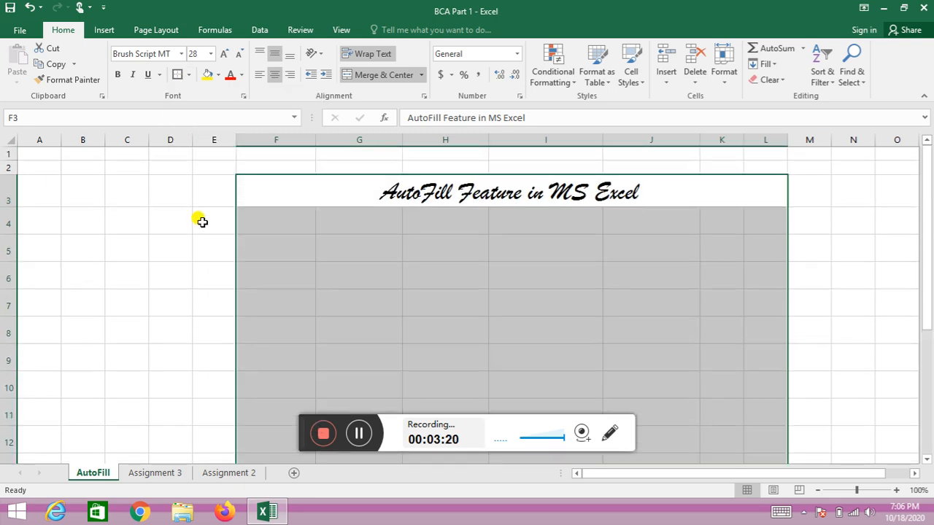
left_click(188, 74)
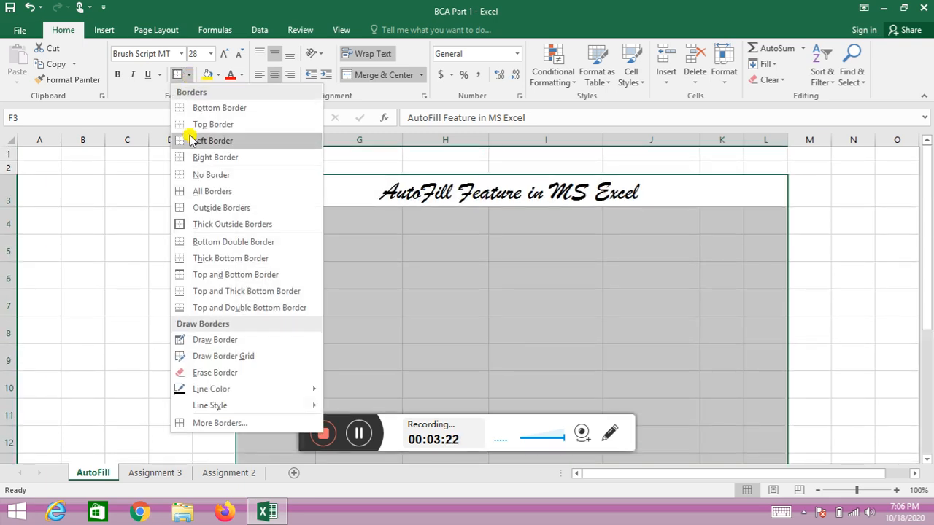
left_click(197, 192)
left_click(429, 355)
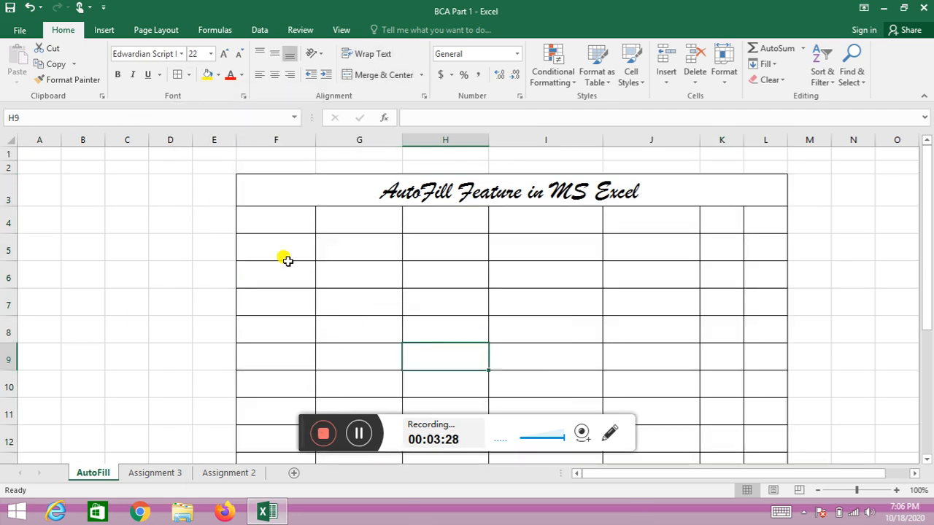
Step: Enter the column heading Roll Number in cell F4
left_click(267, 226)
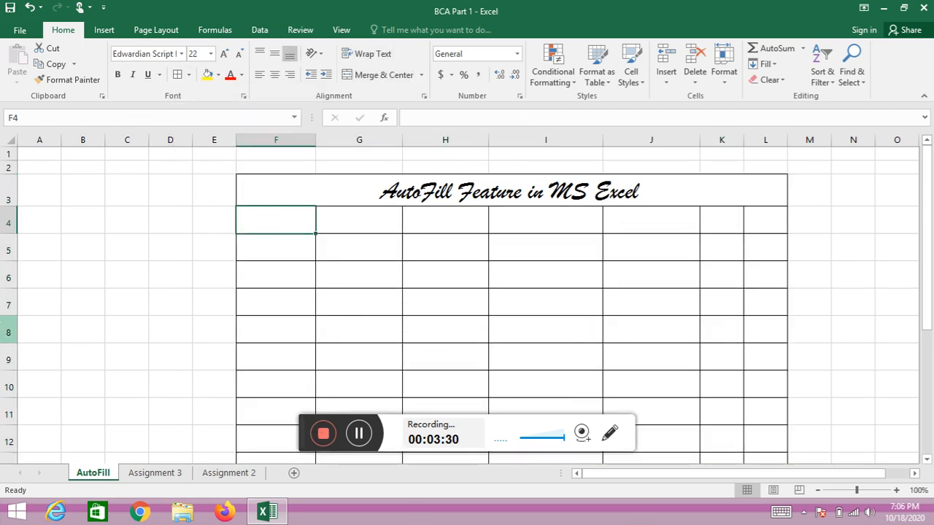
type("Roll Num")
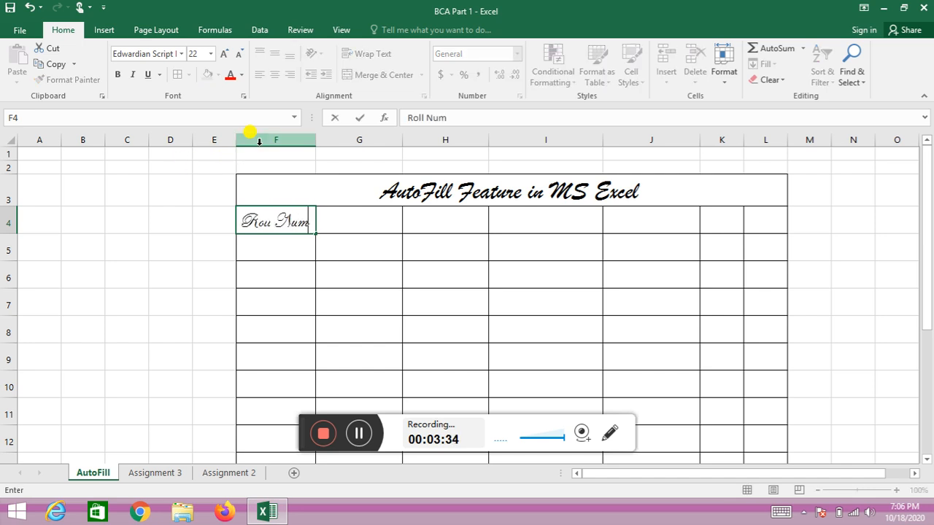
type("ber")
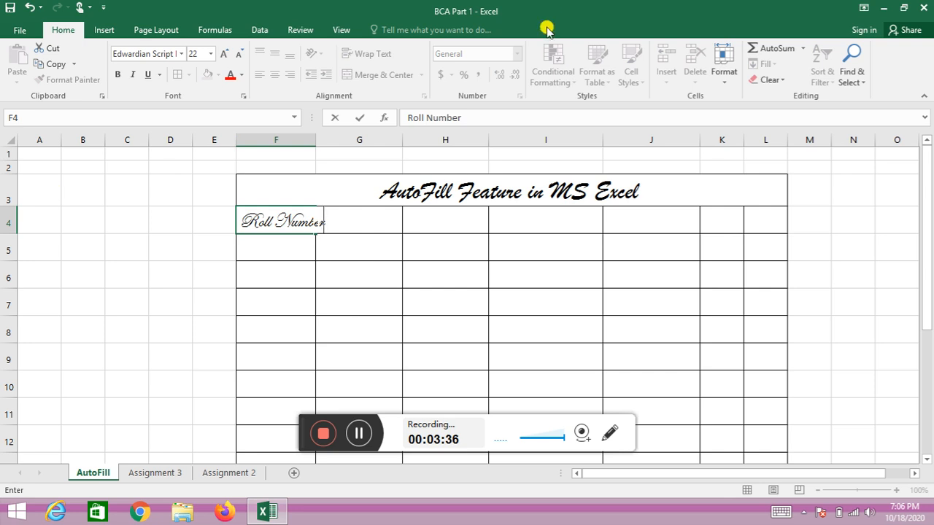
Step: Widen column F slightly and turn on text wrapping for the whole column
left_click(309, 138)
mouse_move(316, 141)
left_mouse_down()
mouse_move(350, 141)
mouse_move(321, 140)
left_mouse_up()
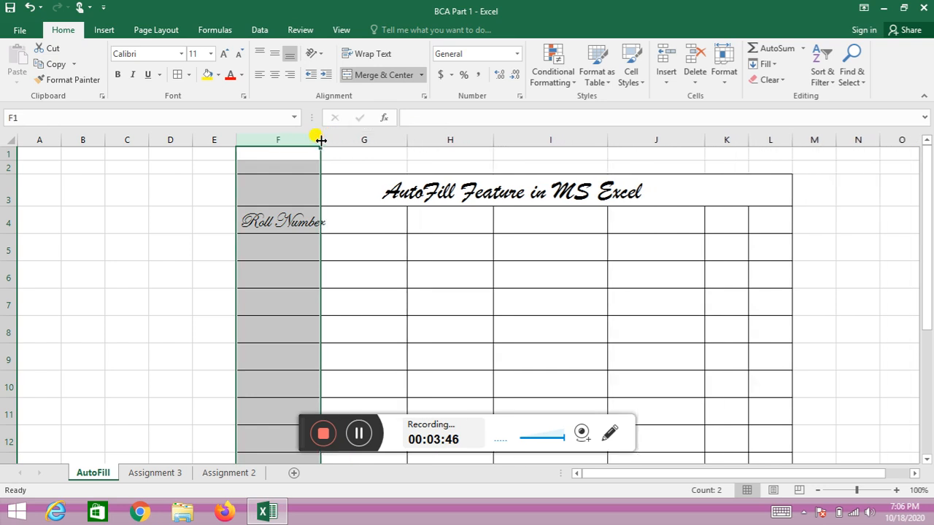
left_click(370, 55)
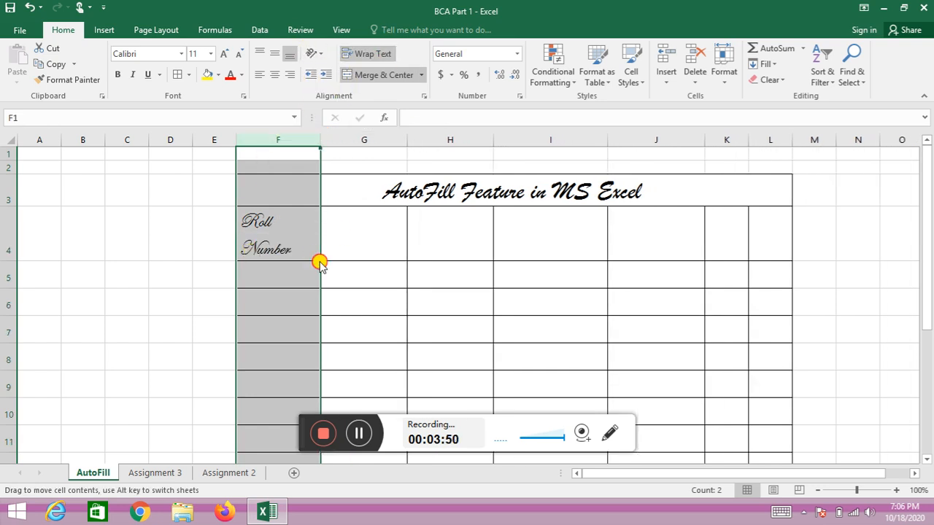
left_click(402, 253)
left_click(272, 236)
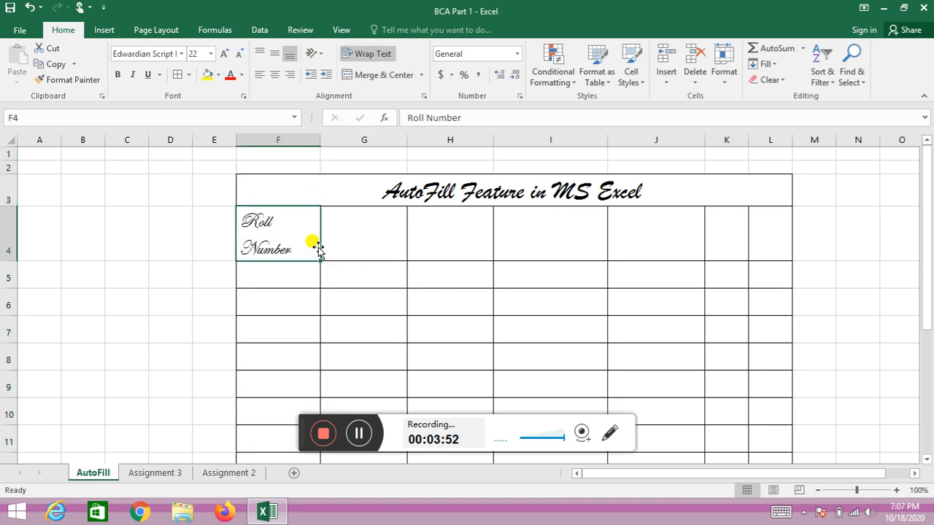
Step: Enter the column heading Name in cell G4, correcting its capitalization
left_click(346, 237)
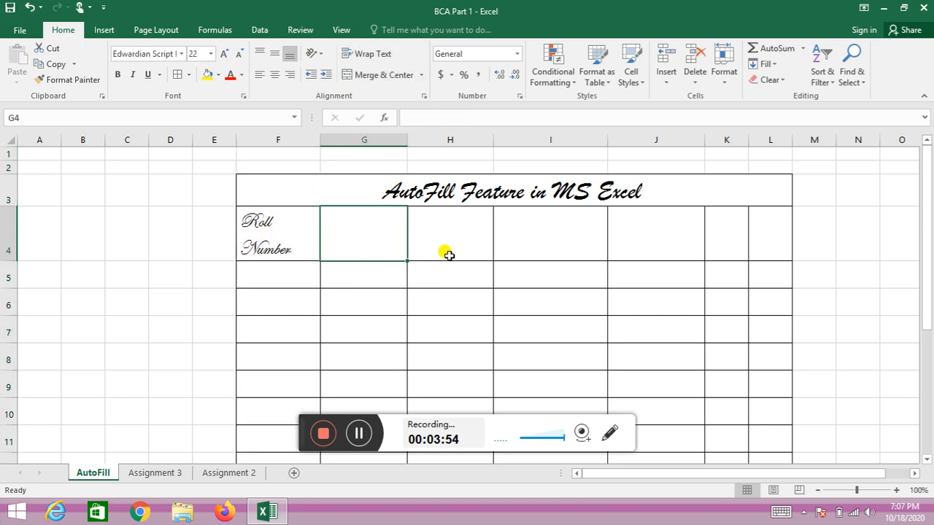
type("NAme")
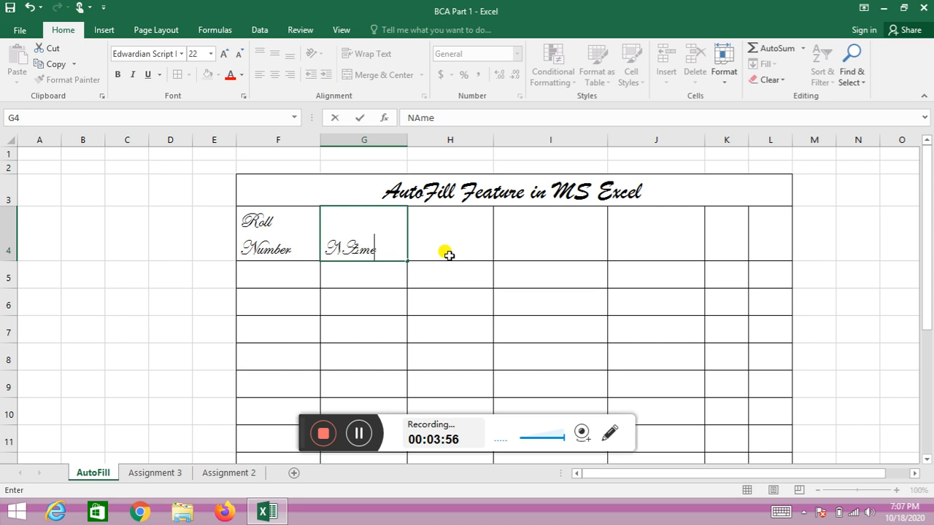
key("BackSpace")
key("BackSpace")
key("BackSpace")
key("BackSpace")
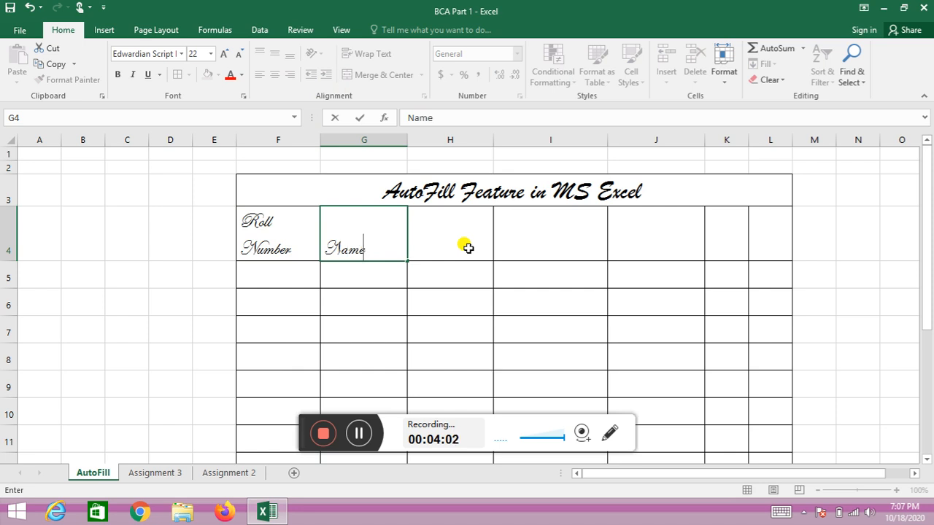
Step: Enter the column headings Day, Month and Series in cells H4, I4 and J4
left_click(456, 250)
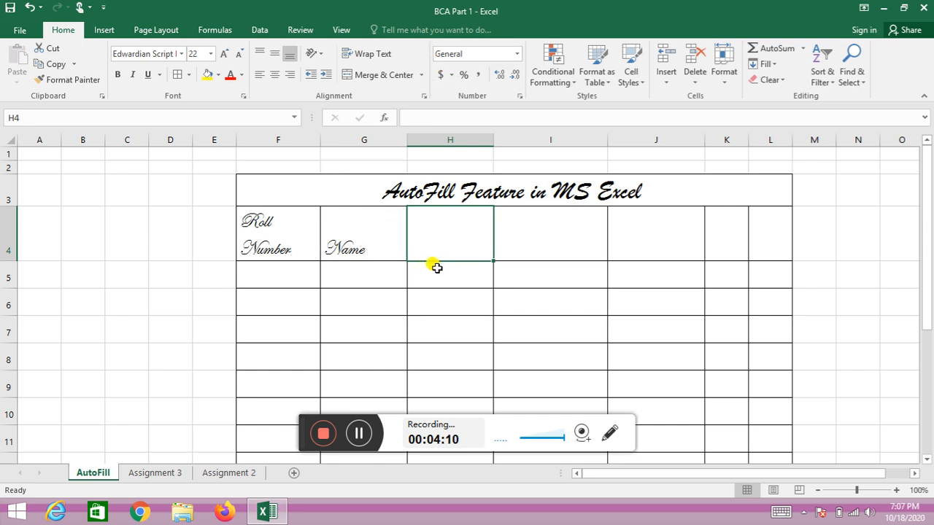
type("Day")
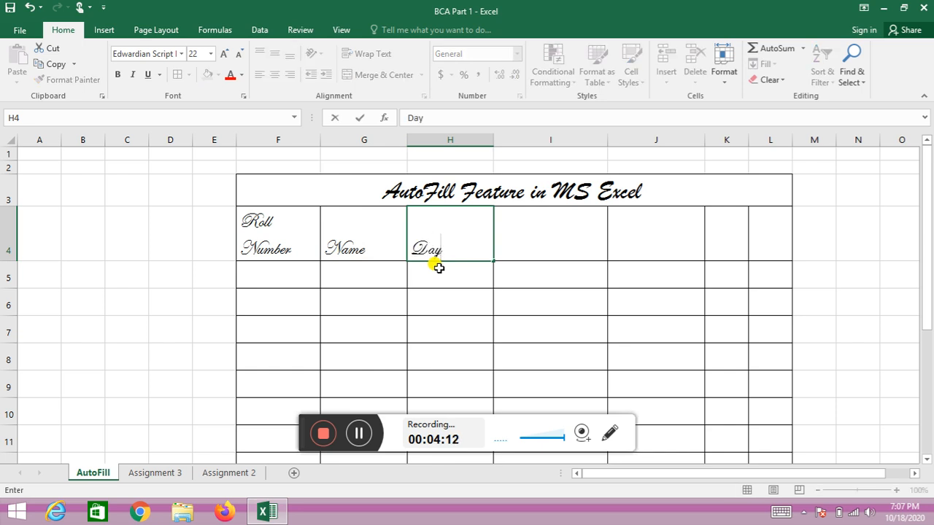
key("Tab")
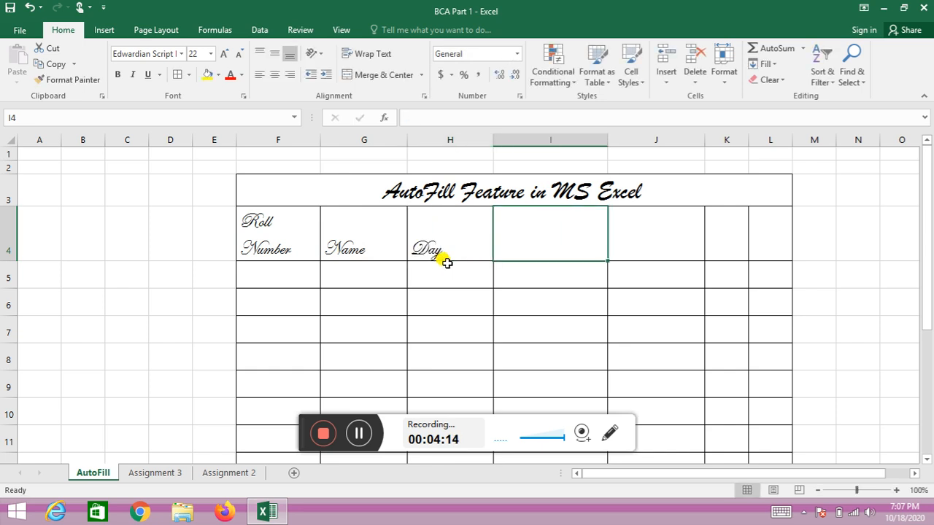
type("Month")
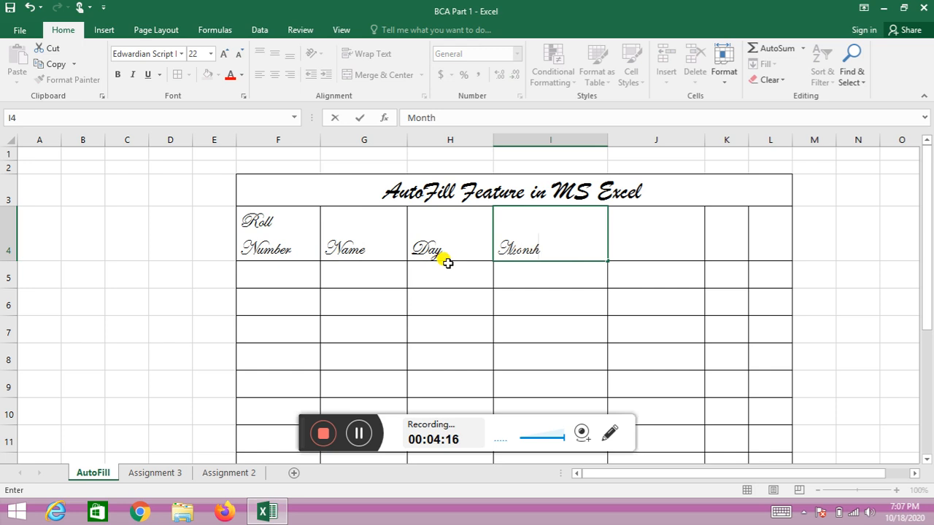
key("Tab")
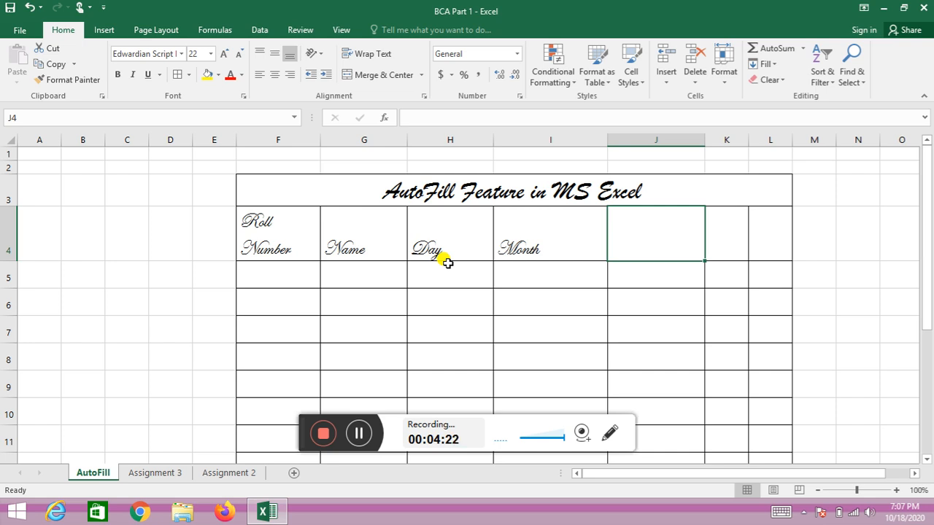
type("Se")
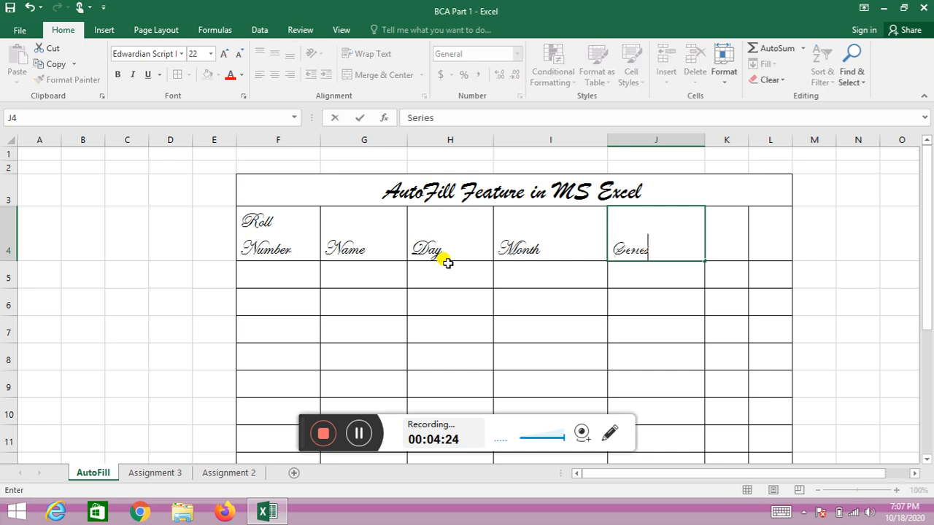
type("ries")
key("Tab")
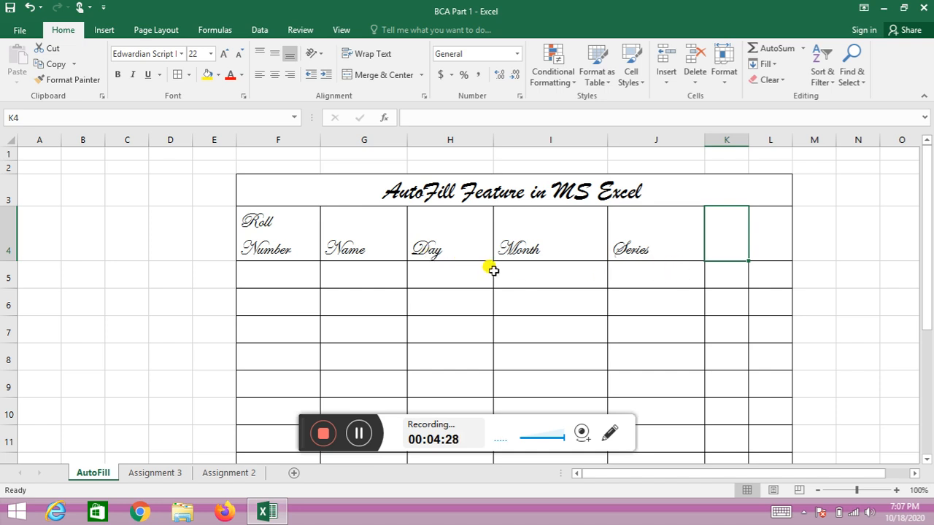
Step: Widen column K and enter the column heading Formatting in cell K4
left_click_drag(746, 137, 797, 140)
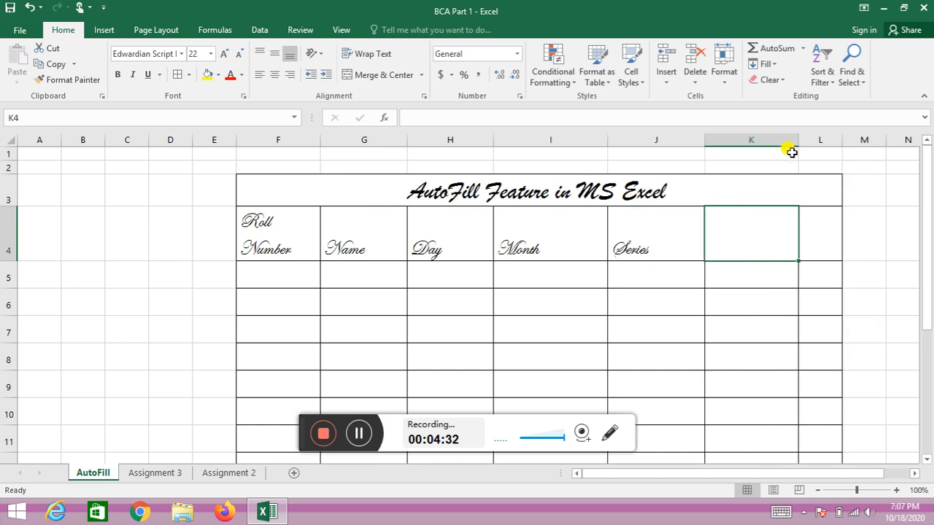
type("Formatti")
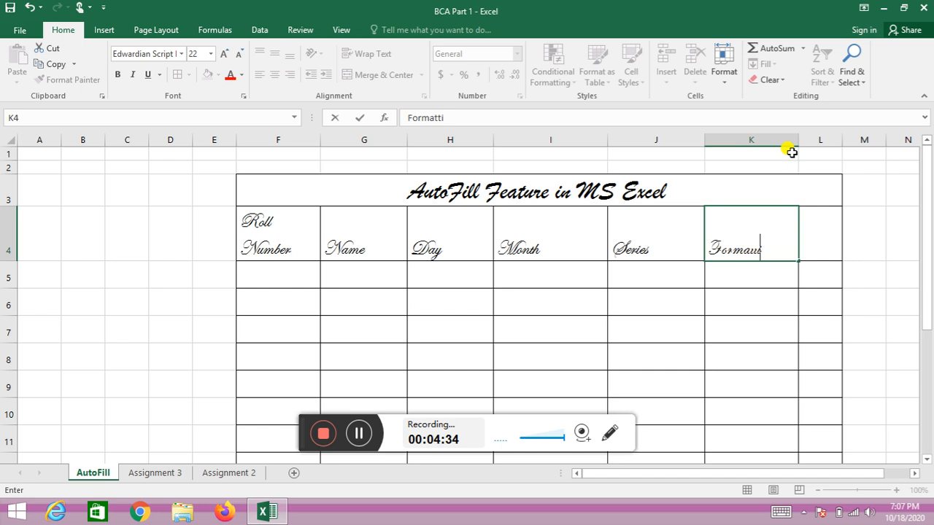
type("ng")
Step: Enter the column heading Table in cell L4 and widen column L
left_click(824, 233)
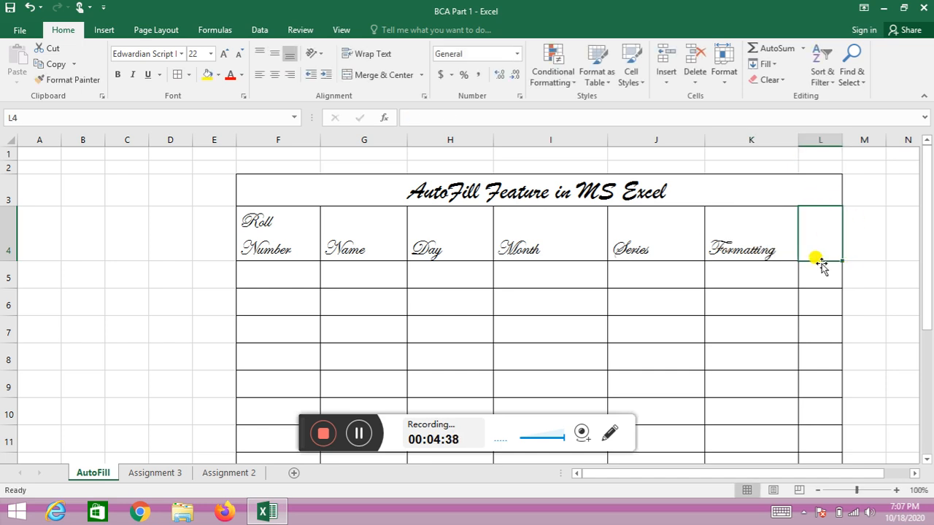
type("S.No")
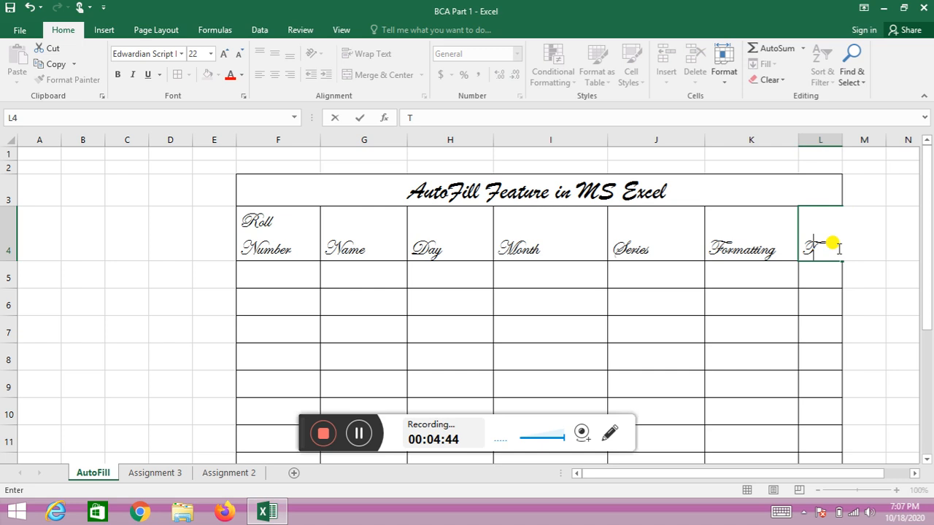
key("Tab")
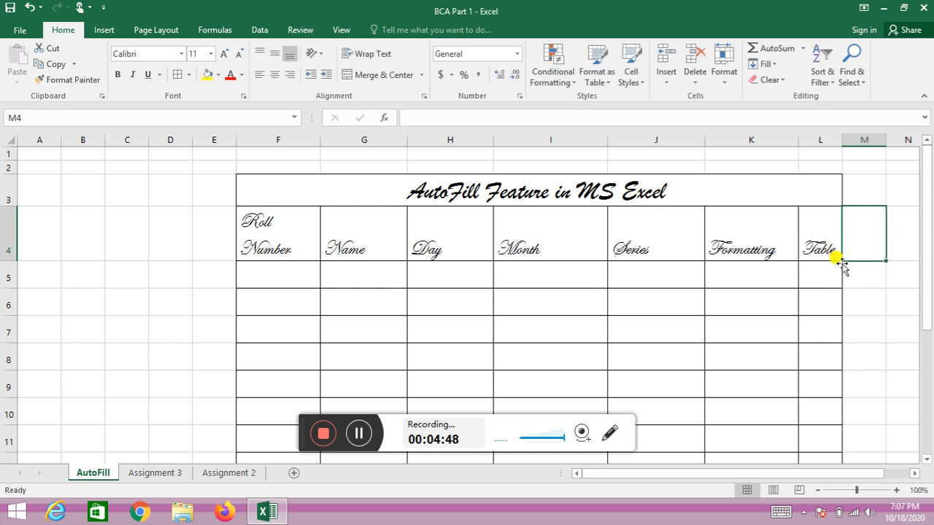
left_click_drag(843, 137, 868, 136)
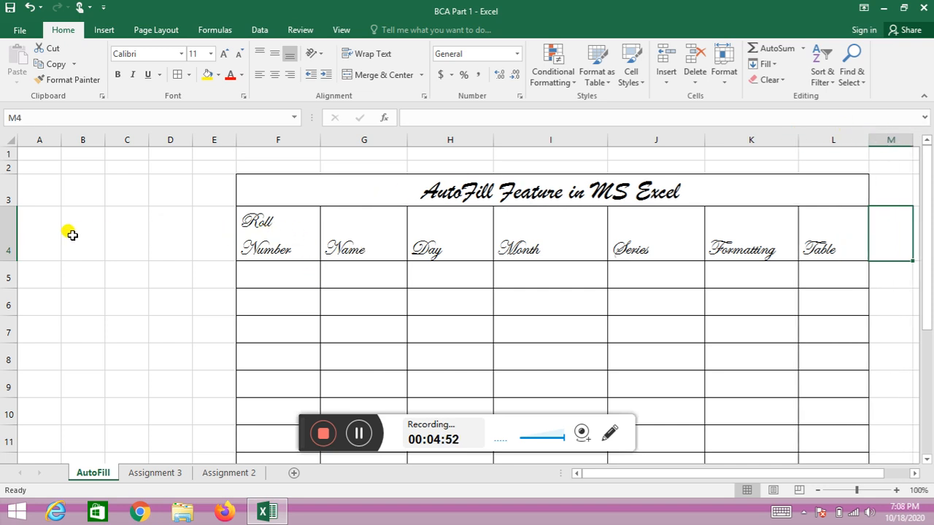
Step: Make the whole heading row 4 bold
left_click(8, 233)
left_click(117, 75)
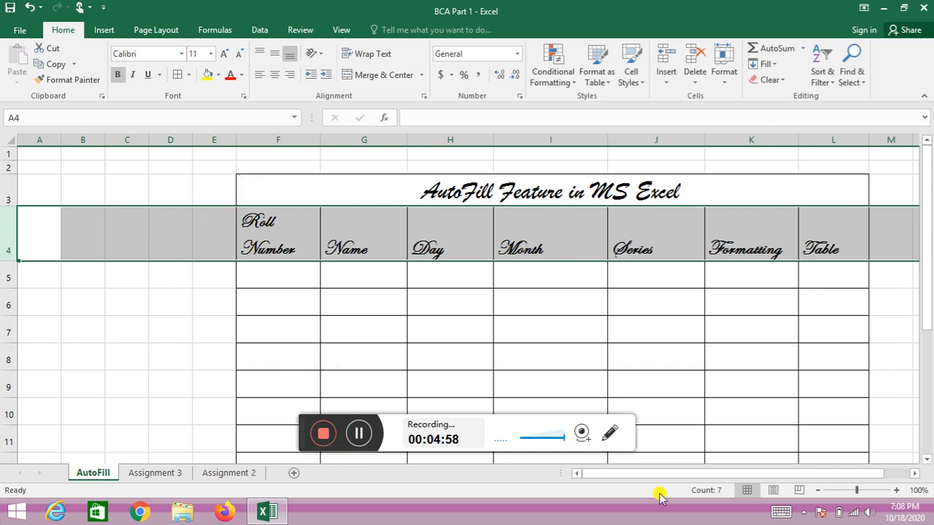
double_click(246, 227)
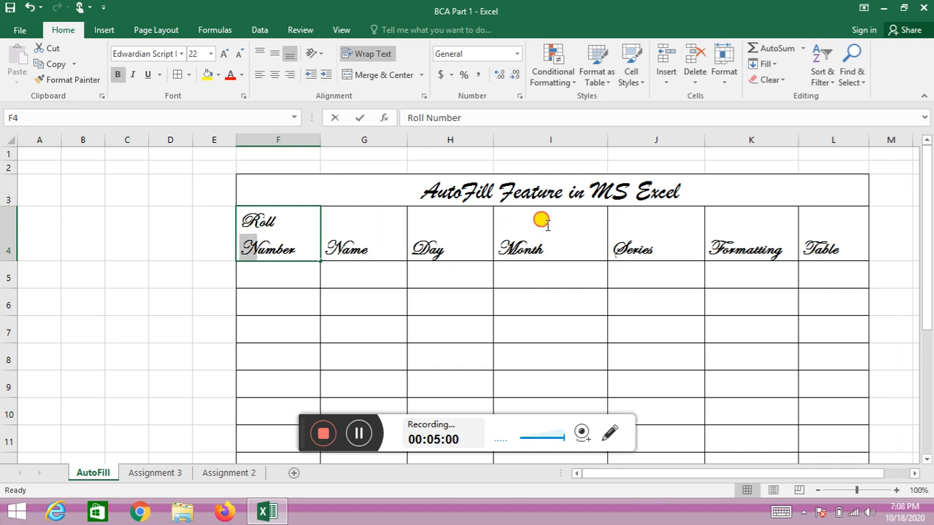
left_click(425, 231)
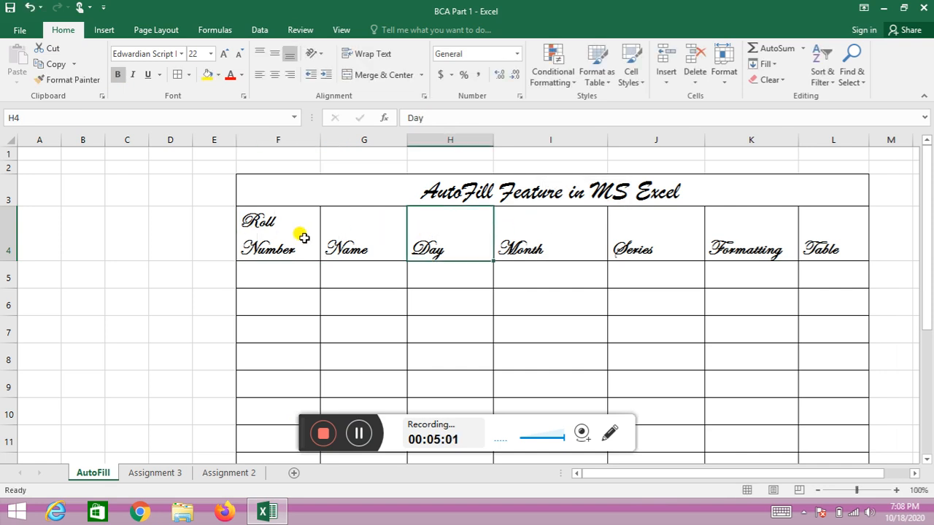
left_click(4, 240)
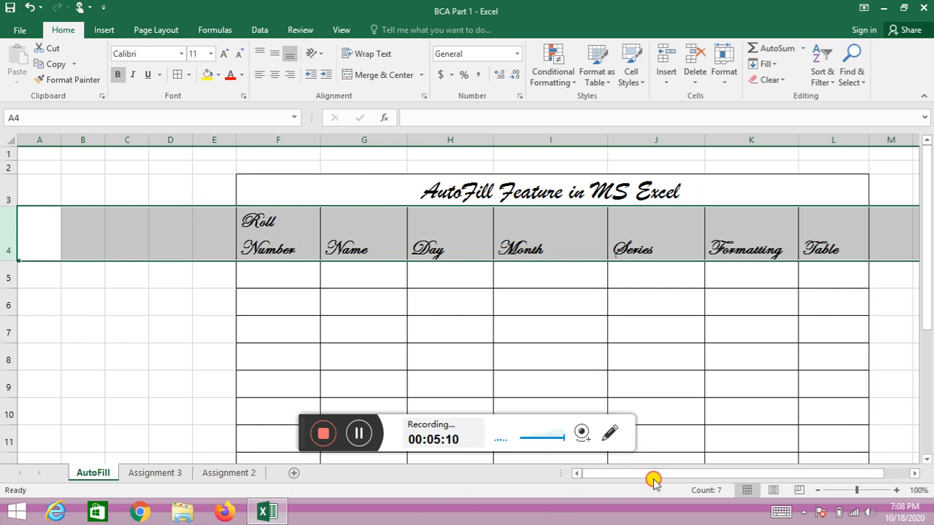
left_click_drag(660, 477, 694, 485)
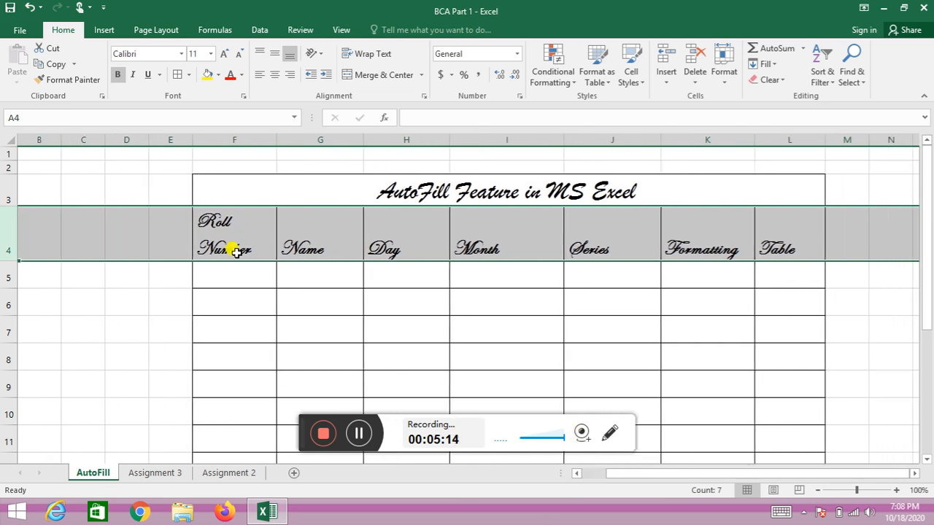
left_click(242, 357)
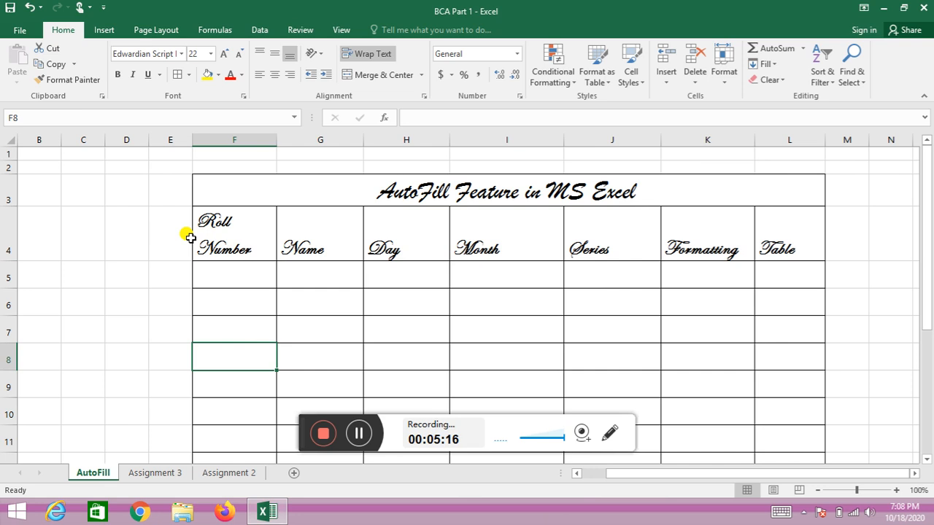
left_click(3, 240)
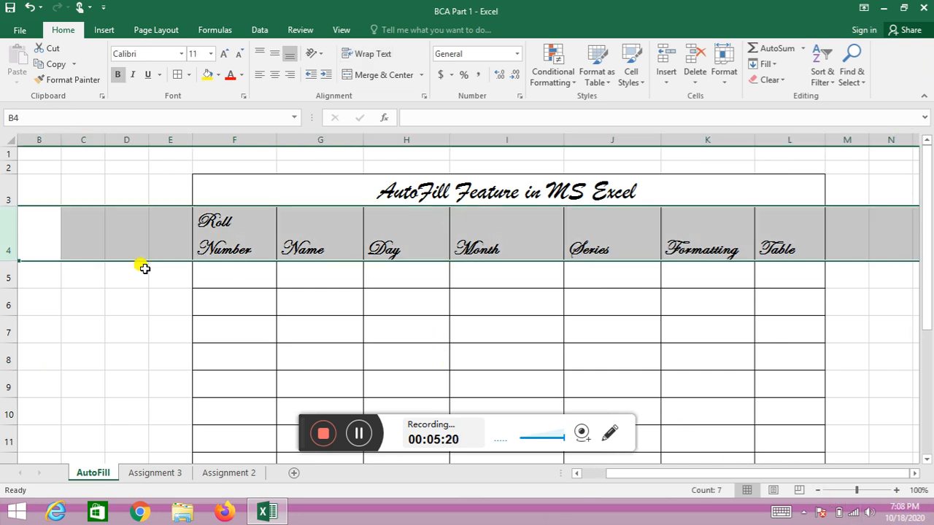
left_click(236, 132)
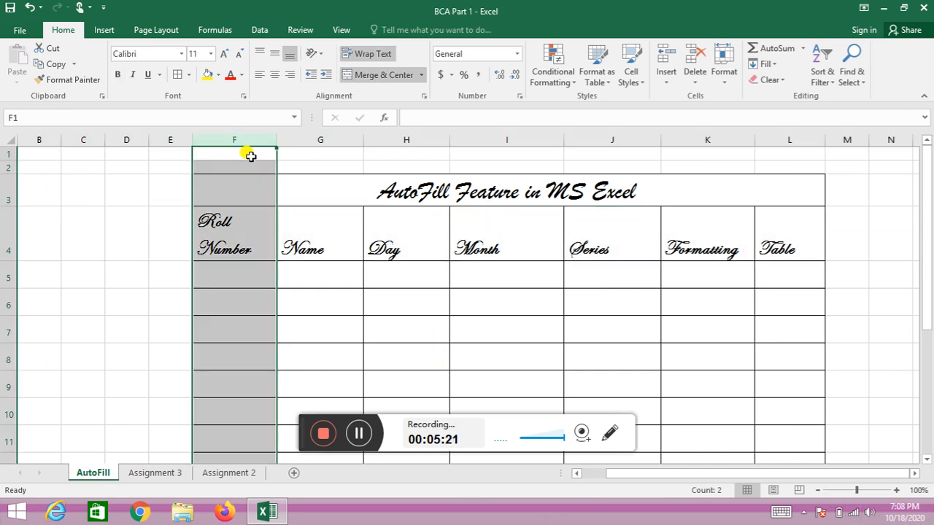
left_click(9, 248)
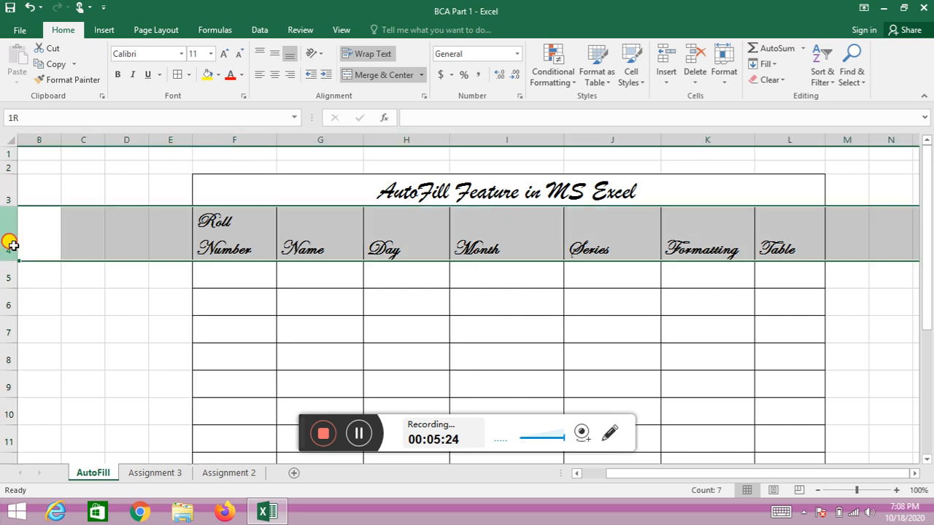
left_click(236, 133)
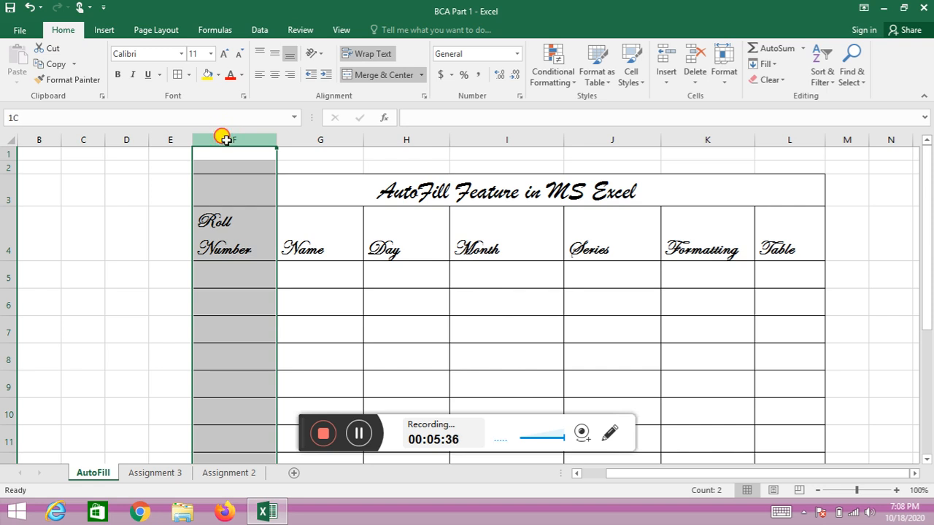
left_click(5, 276)
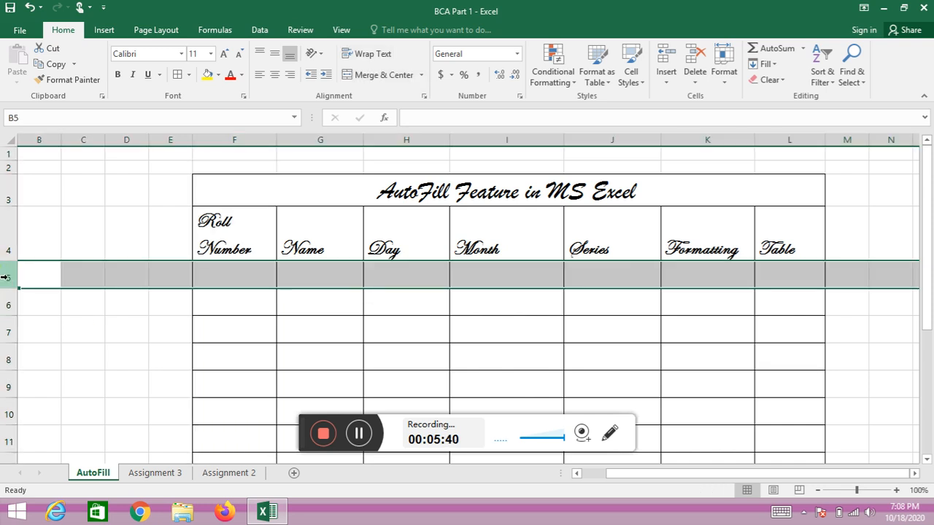
left_click(237, 139)
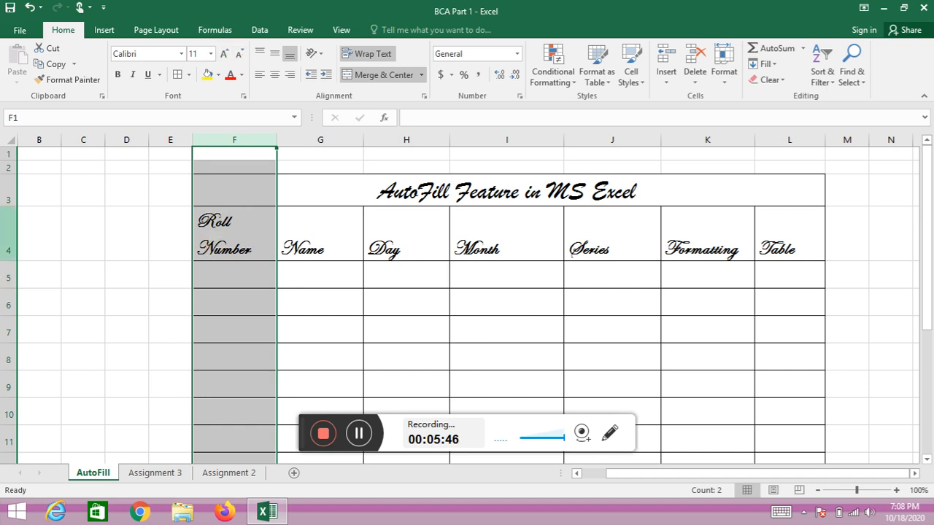
Step: Increase the font size of the whole heading row 4 to 26
left_click(4, 234)
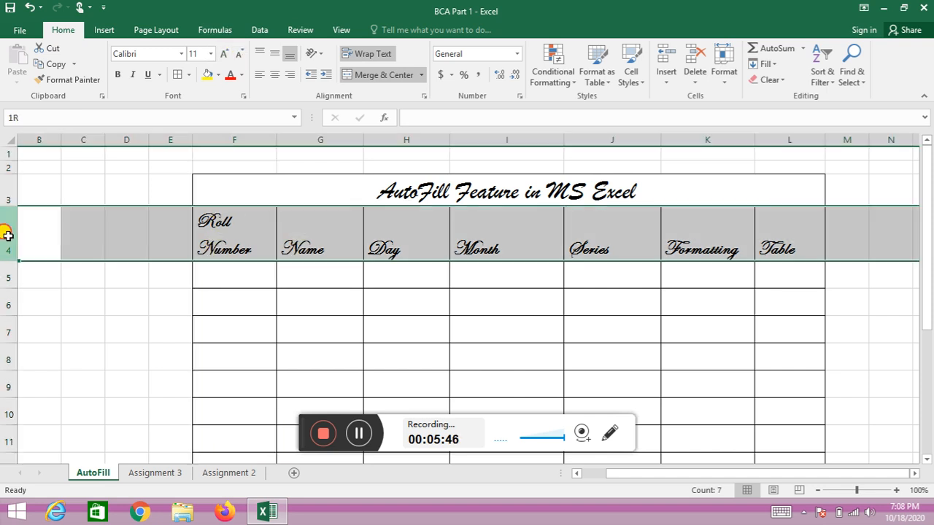
left_click(223, 55)
left_click(223, 55)
left_click(223, 55)
left_click(224, 55)
left_click(223, 55)
left_click(223, 54)
left_click(223, 55)
left_click(223, 54)
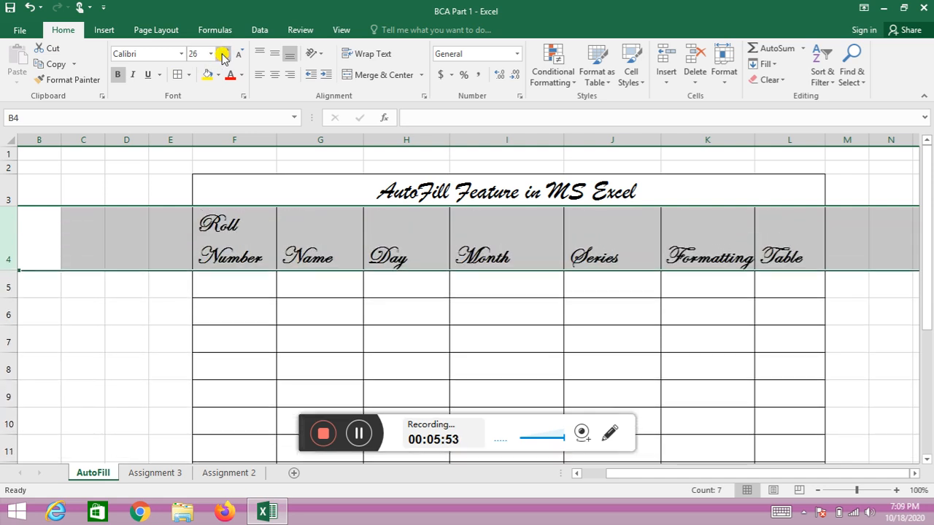
Step: Try to give the table range F3:L13 thick borders by choosing a thick line style in the Format Cells border settings
left_click(235, 288)
mouse_move(212, 180)
left_mouse_down()
mouse_move(273, 262)
mouse_move(414, 391)
mouse_move(427, 470)
mouse_move(482, 317)
mouse_move(494, 309)
mouse_move(494, 346)
left_mouse_up()
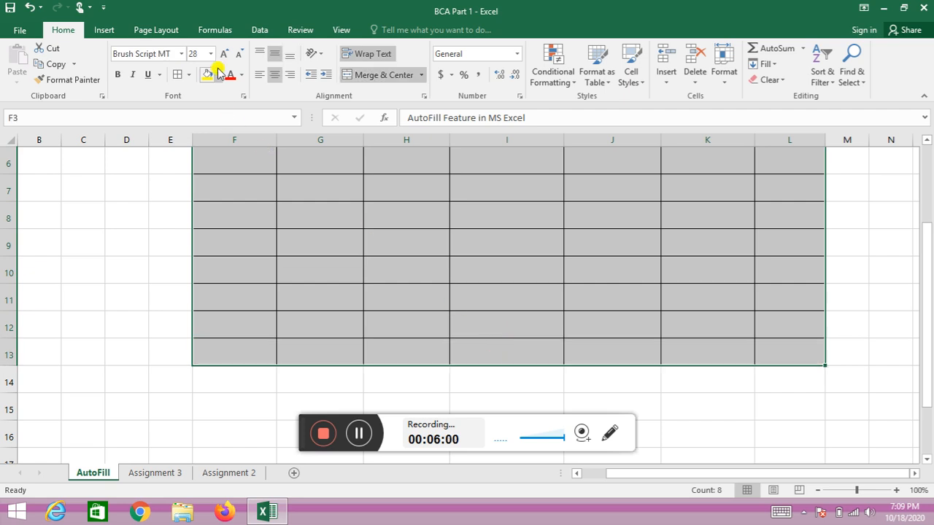
left_click(188, 75)
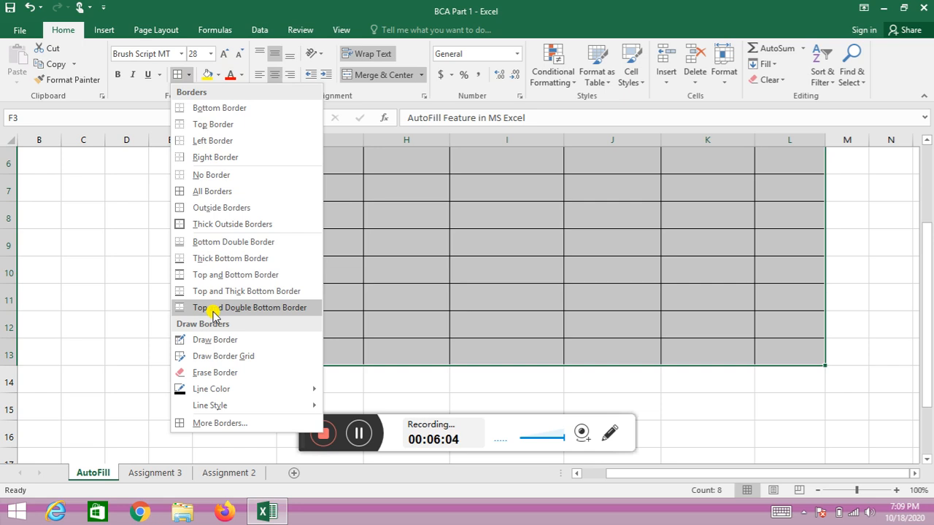
left_click(206, 422)
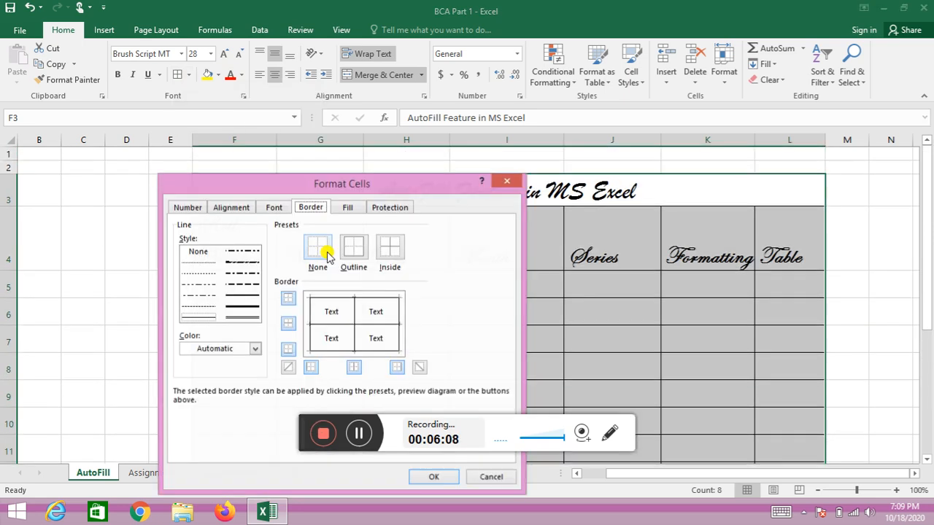
left_click_drag(361, 180, 458, 50)
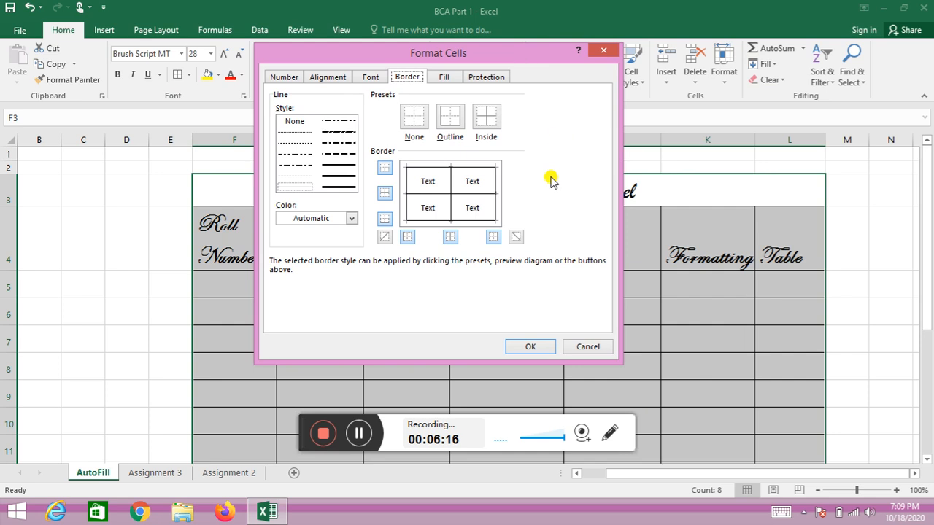
left_click(340, 177)
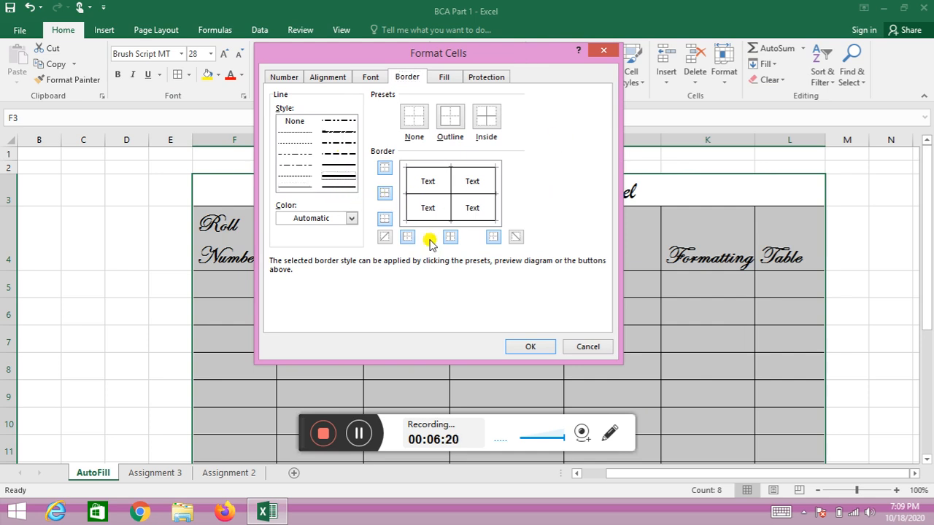
left_click(525, 349)
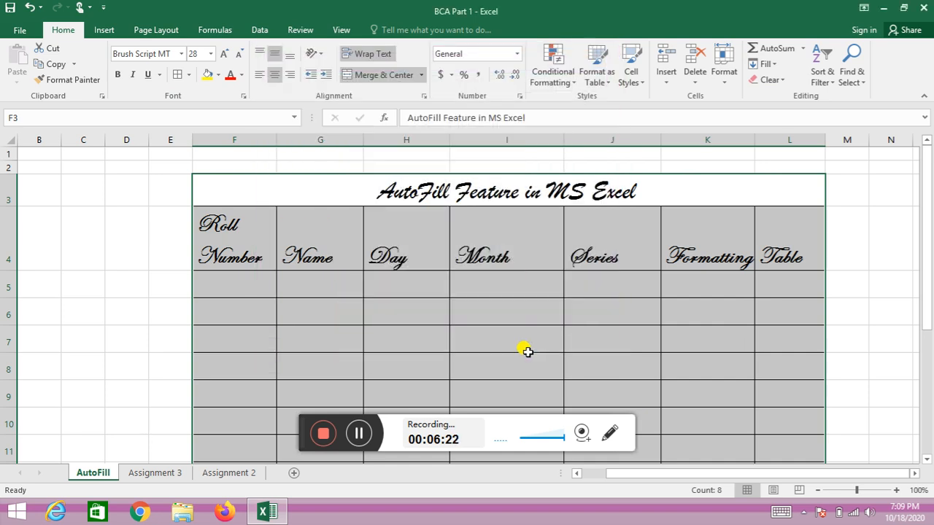
left_click(331, 301)
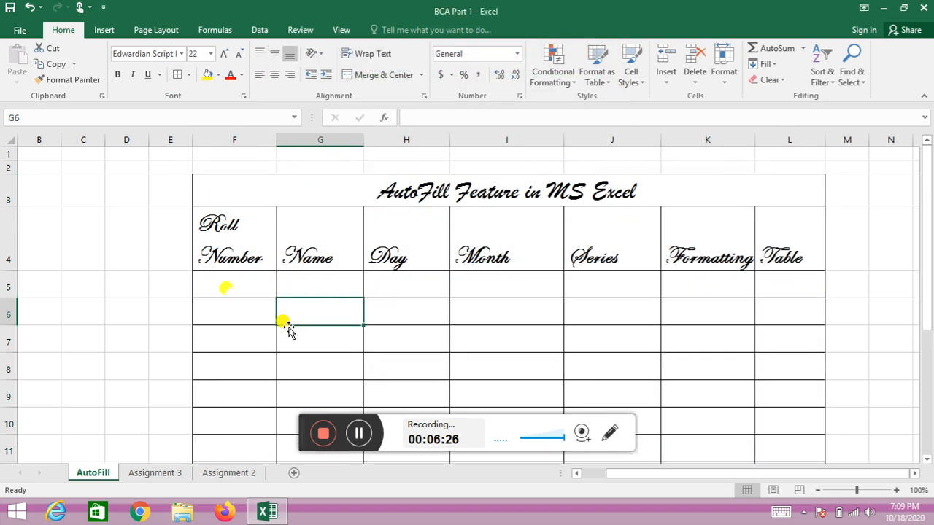
Step: Enter the roll numbers 1, 2, 3 and 4 in cells F5 to F8
left_click(199, 276)
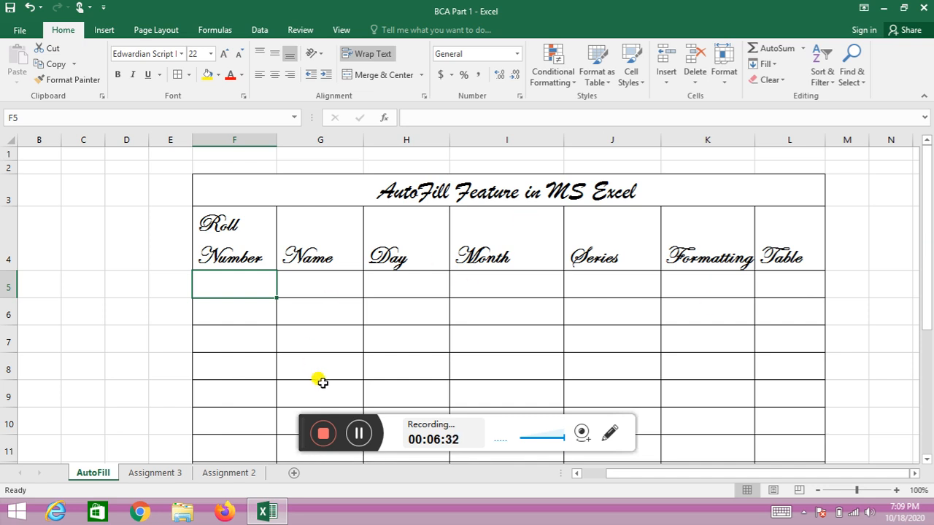
scroll(317, 379, "down", 1)
scroll(317, 380, "up", 1)
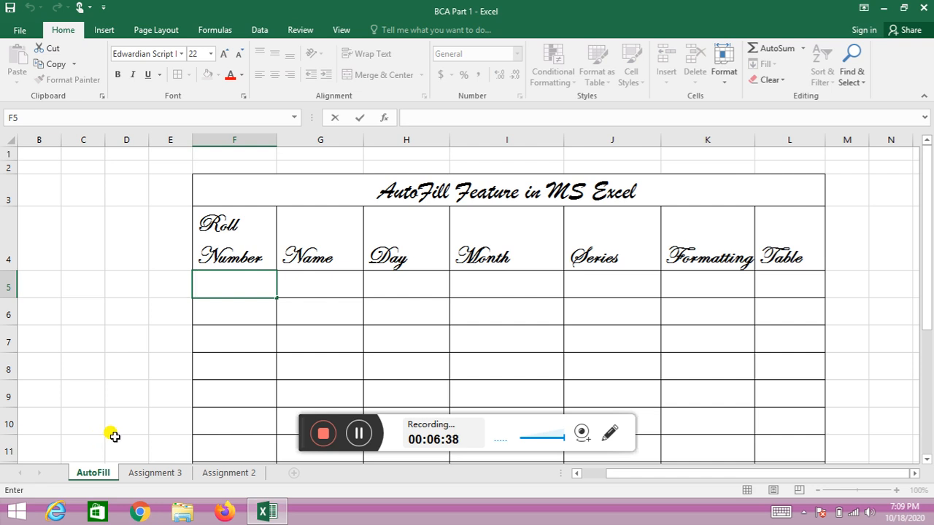
key("Return")
type("2")
key("Return")
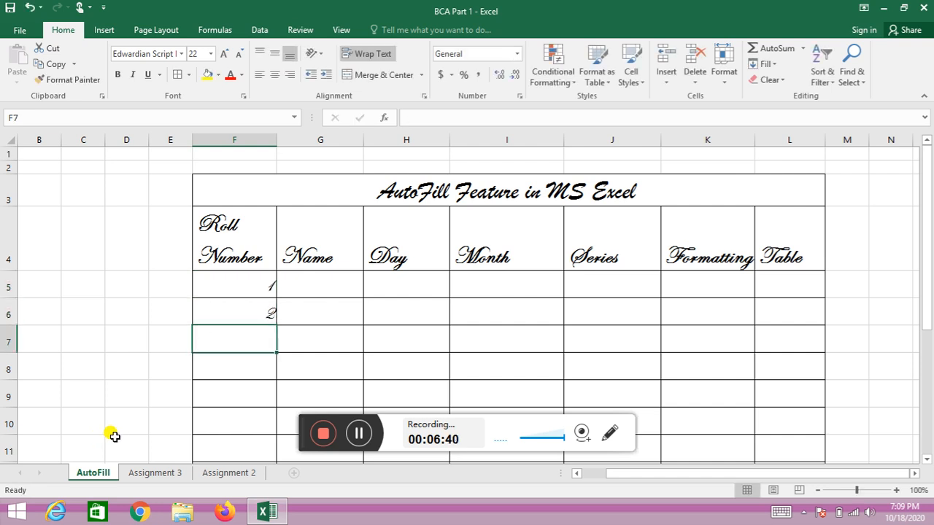
type("3")
key("Return")
type("4")
key("Return")
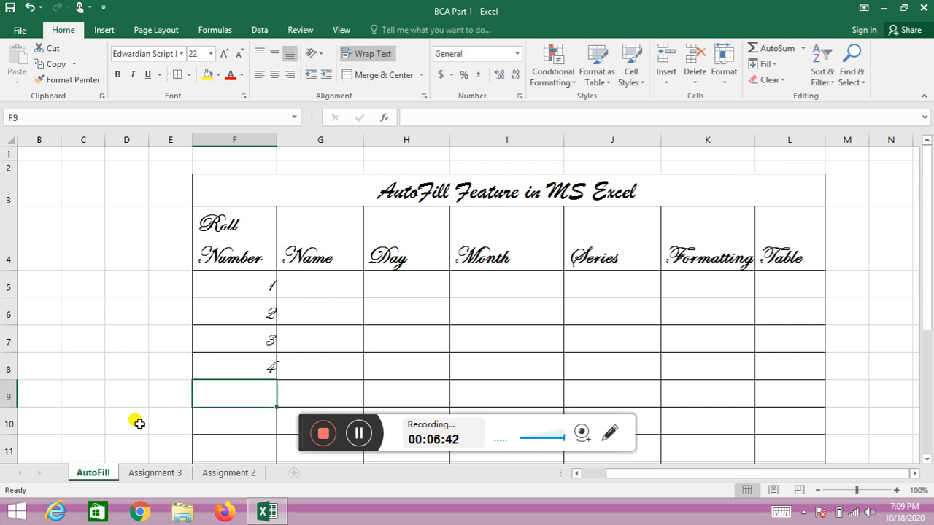
Step: Change the font of the Roll Number cells F5 to F13 to Calibri
left_click(233, 282)
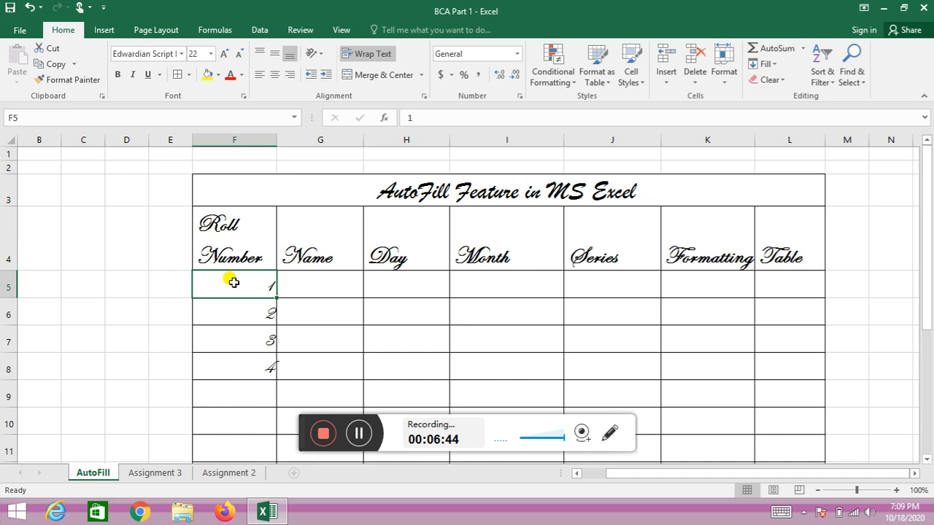
left_click_drag(232, 282, 236, 365)
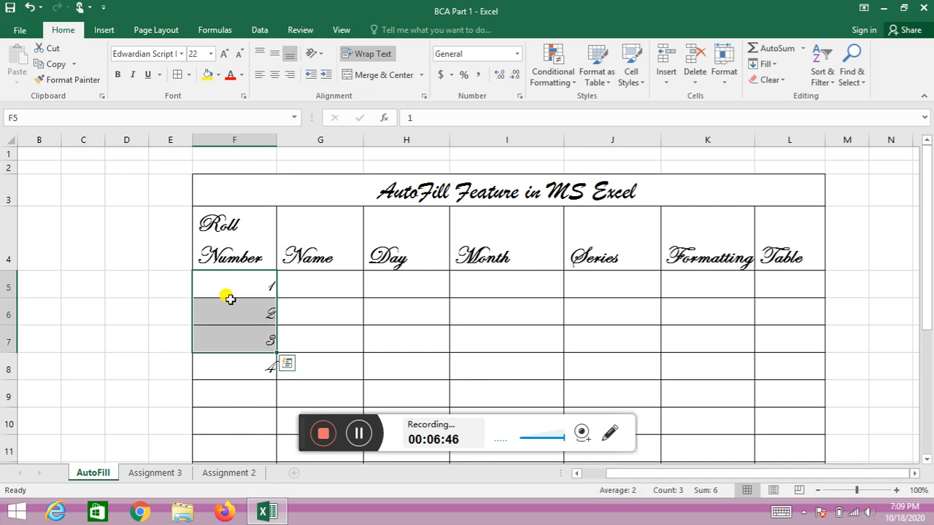
left_click(230, 282)
left_click_drag(230, 283, 225, 354)
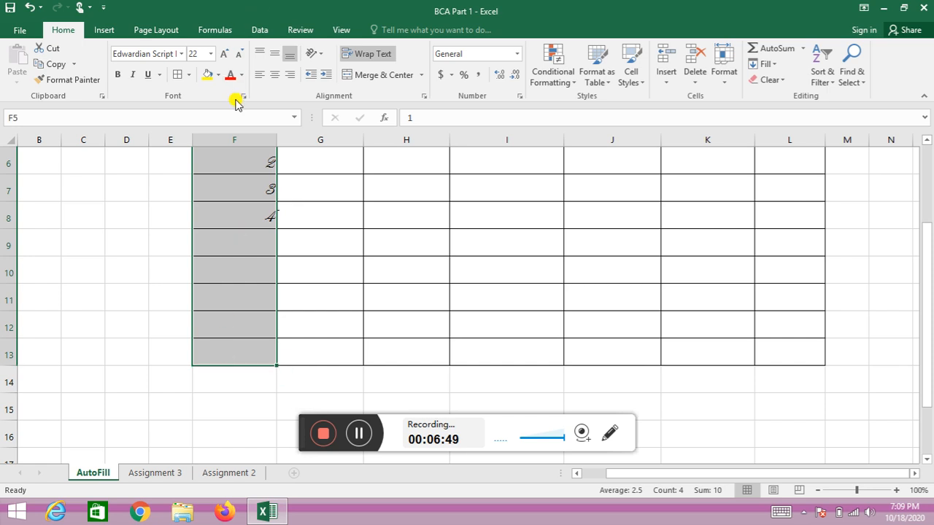
left_click(181, 53)
left_click(392, 242)
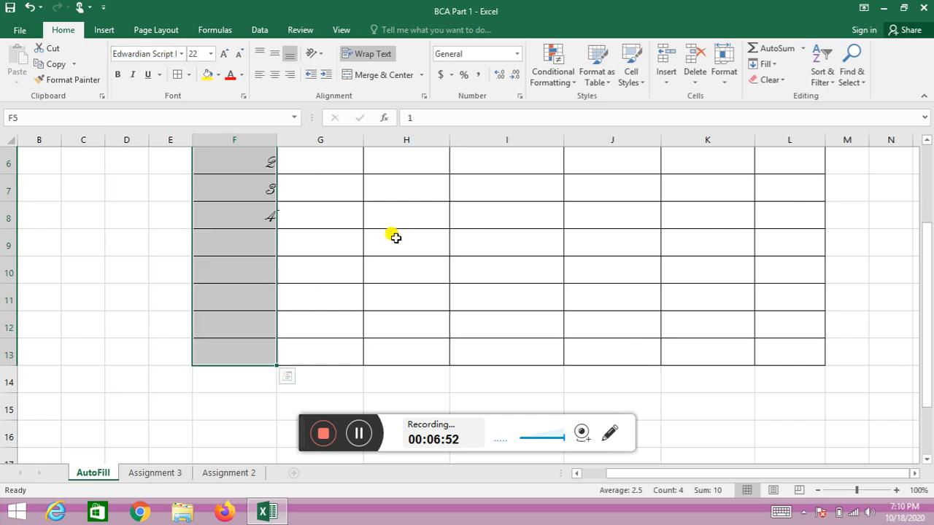
scroll(246, 184, "up", 1)
scroll(246, 184, "up", 1)
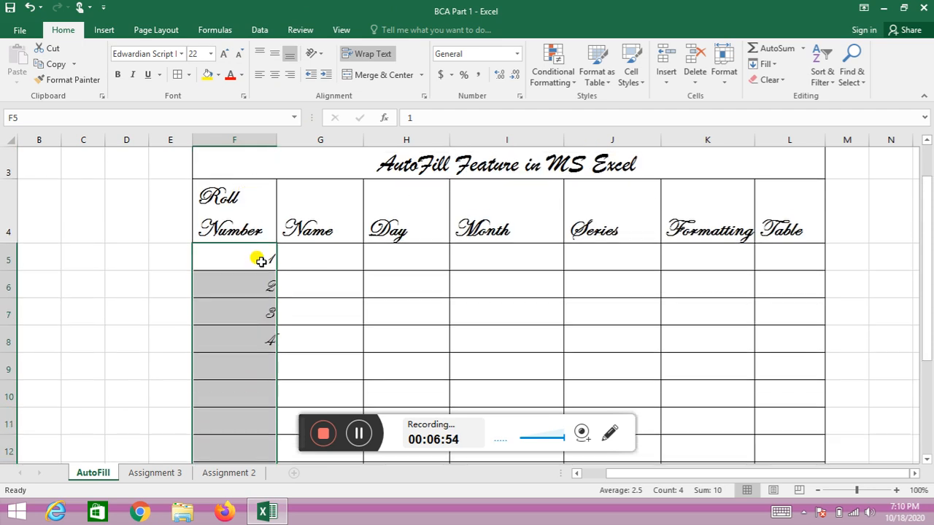
left_click(182, 53)
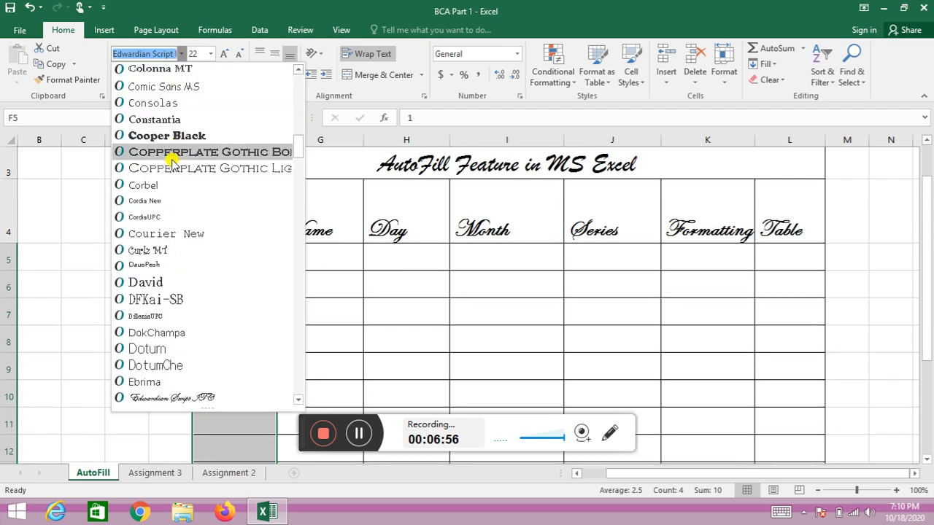
scroll(165, 119, "up", 5)
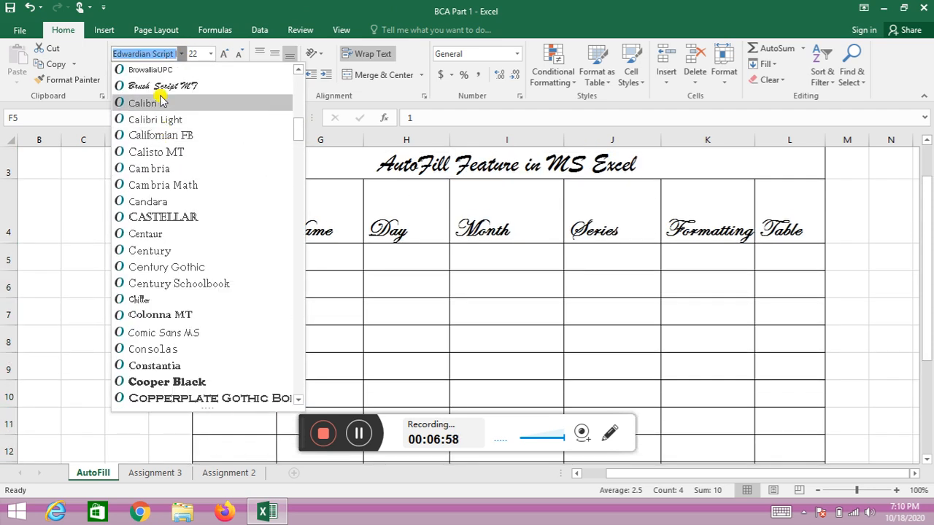
left_click(156, 102)
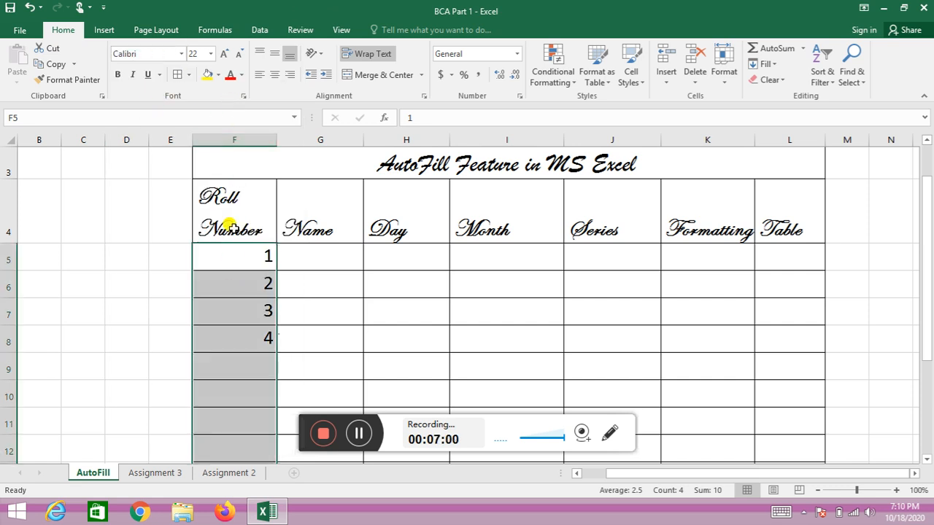
left_click(292, 315)
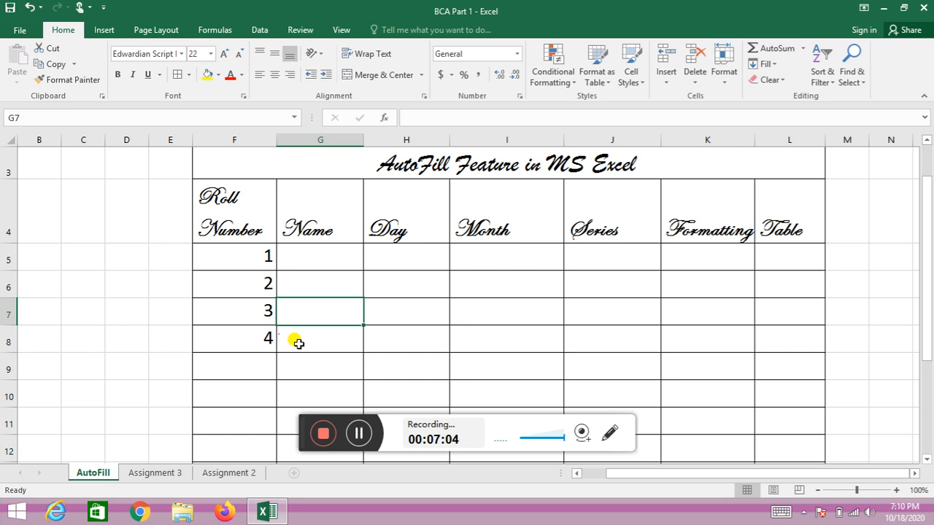
Step: Clear the roll numbers from cells F5 to F8
left_click(237, 249)
left_click_drag(233, 243, 248, 327)
key("Delete")
Step: Enter the roll numbers 1 and 2 in cells F5 and F6, and select both cells
left_click(244, 252)
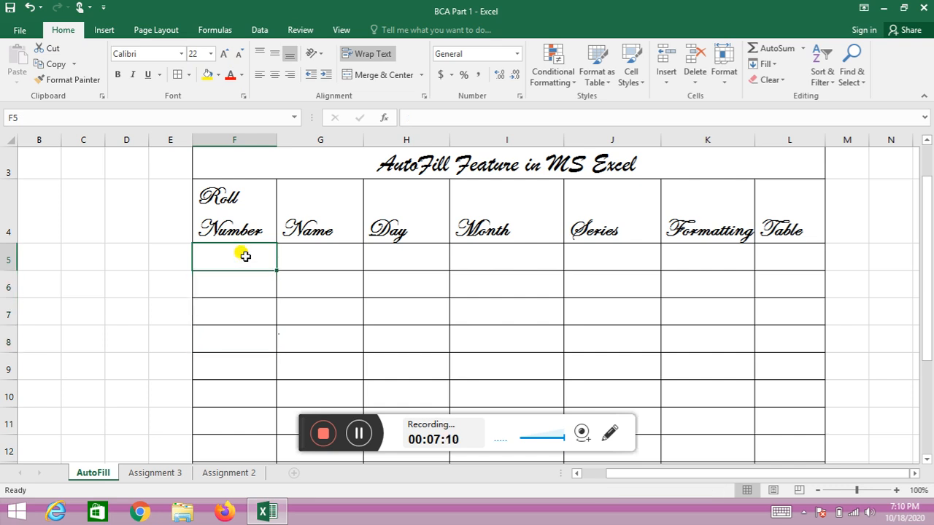
type("1")
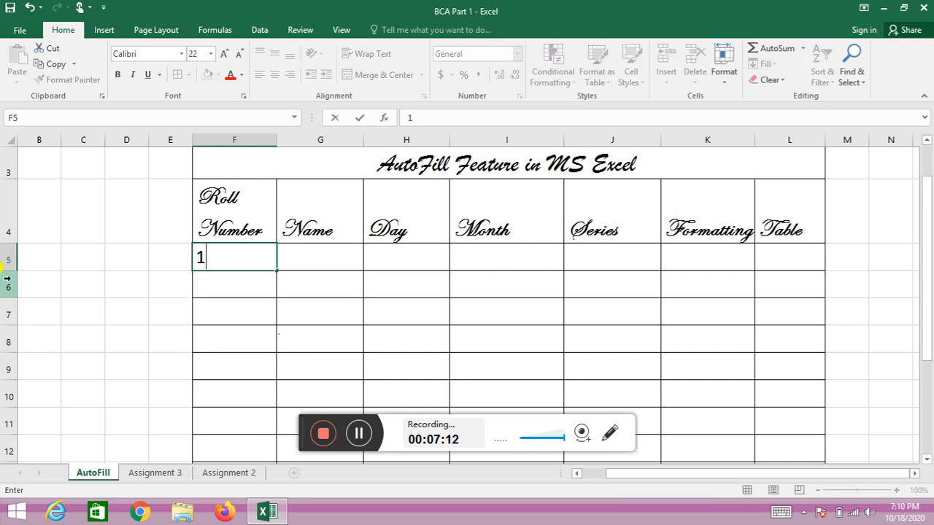
key("Return")
type("3")
key("BackSpace")
type("2")
key("Return")
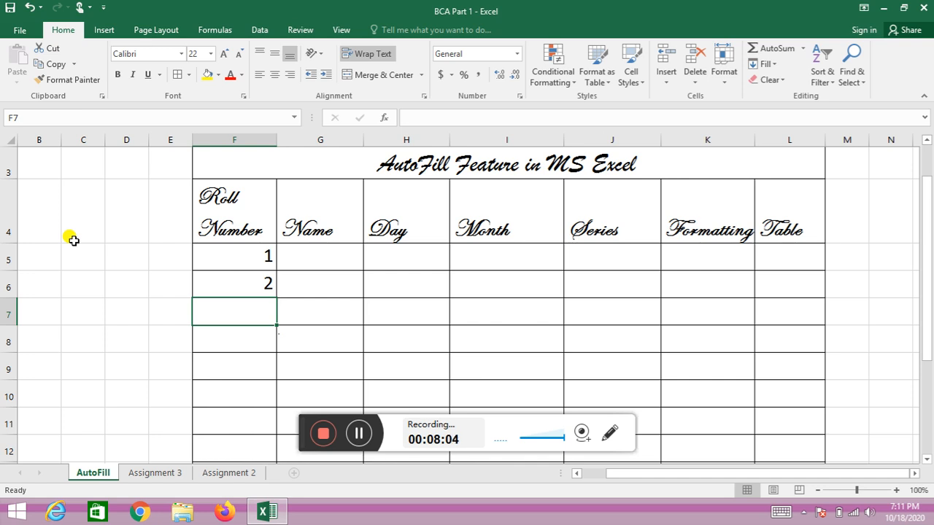
left_click_drag(206, 252, 199, 271)
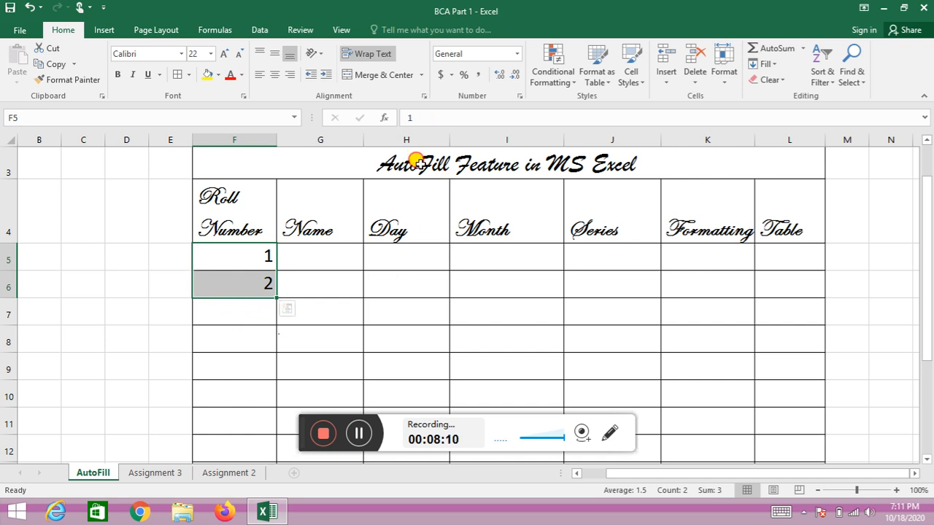
left_click(418, 162)
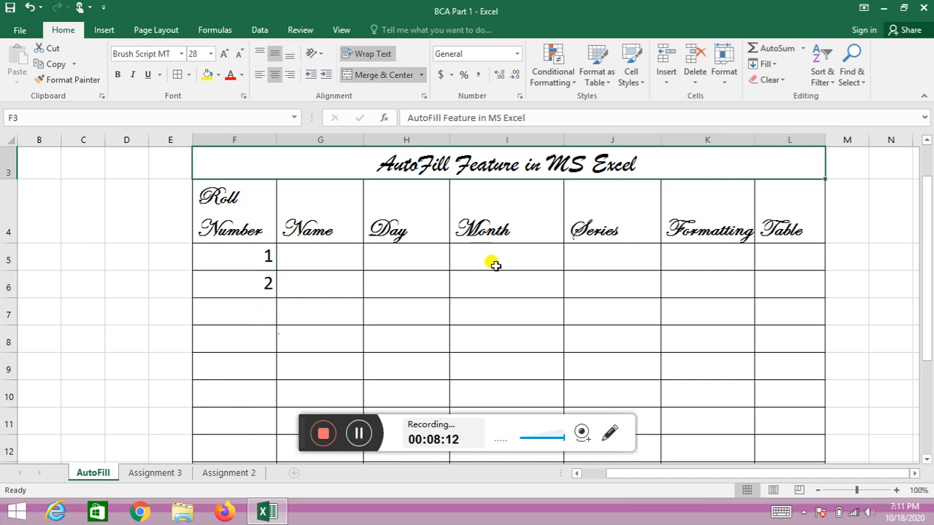
left_click(257, 256)
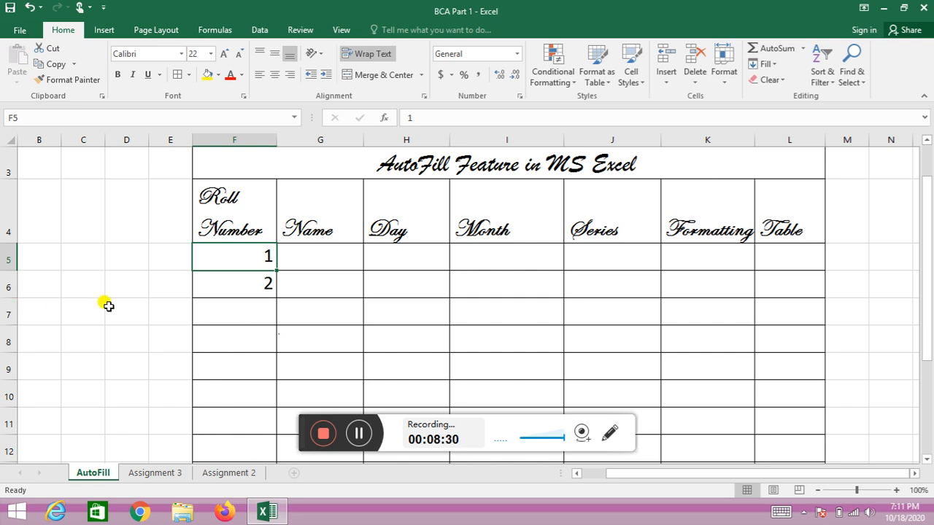
left_click(248, 280)
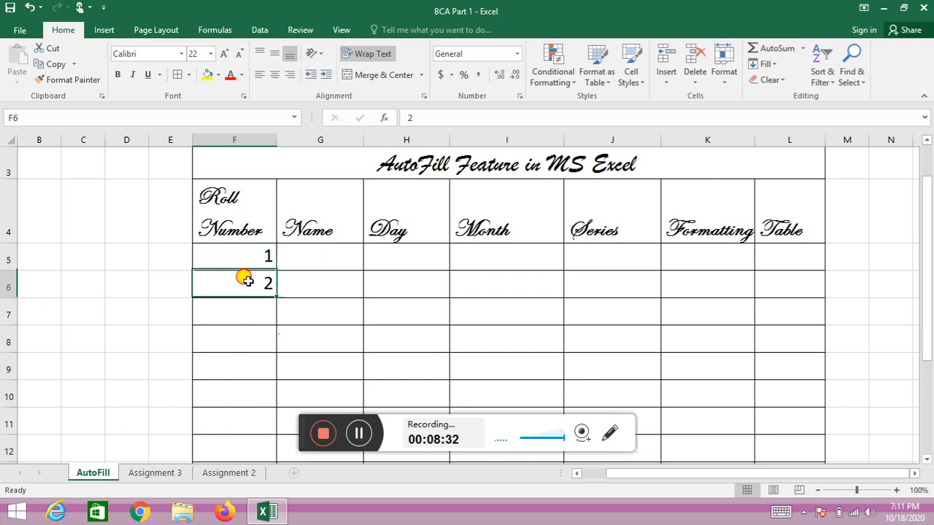
left_click(256, 256)
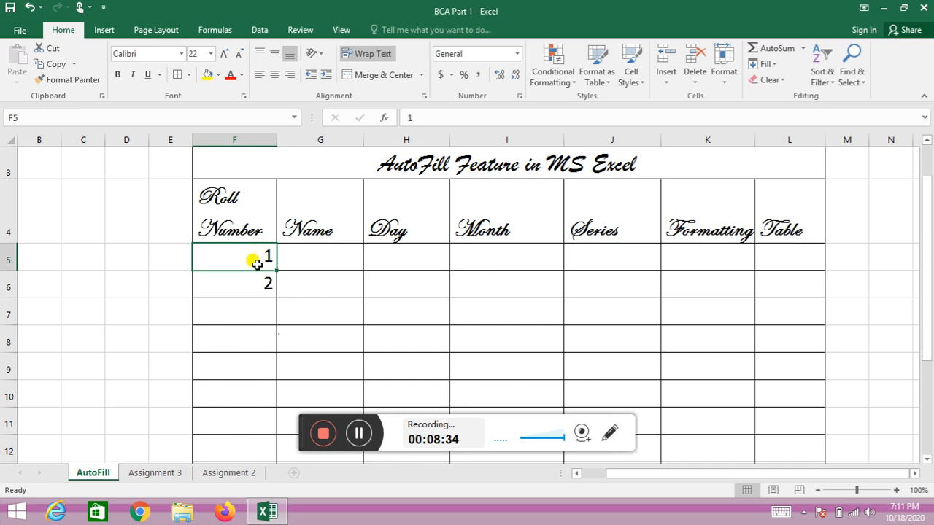
left_click_drag(254, 261, 255, 270)
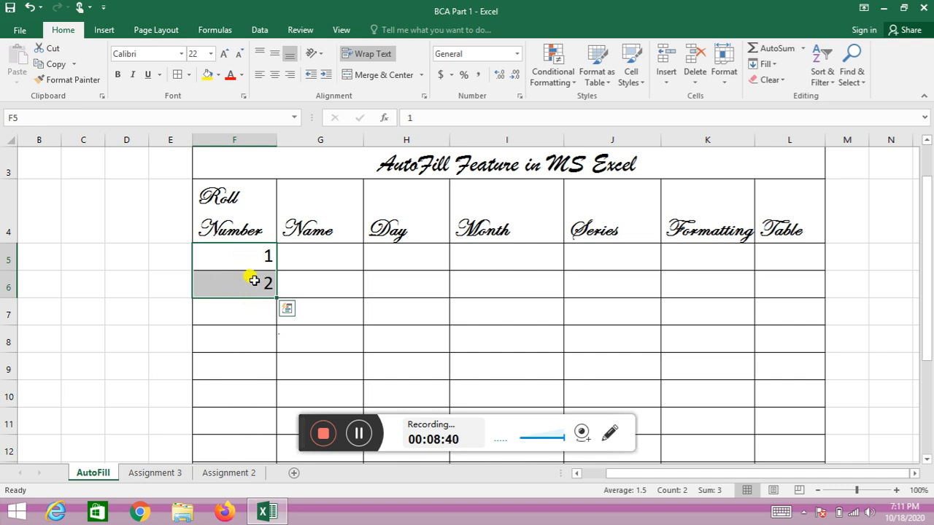
left_click(250, 314)
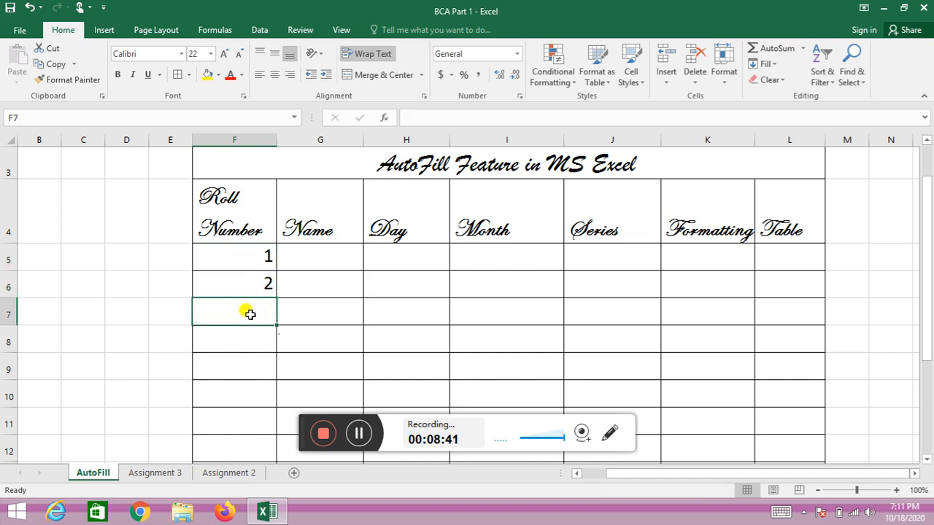
Step: Select the roll numbers in cells F5 and F6 and examine the fill handle at the selection's corner
left_click(249, 255)
left_click_drag(251, 253, 251, 281)
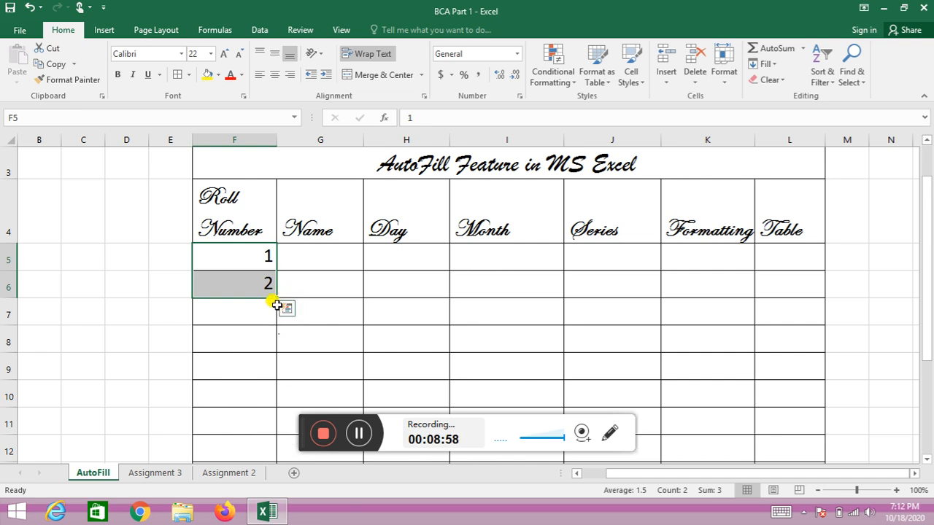
scroll(274, 307, "up", 5)
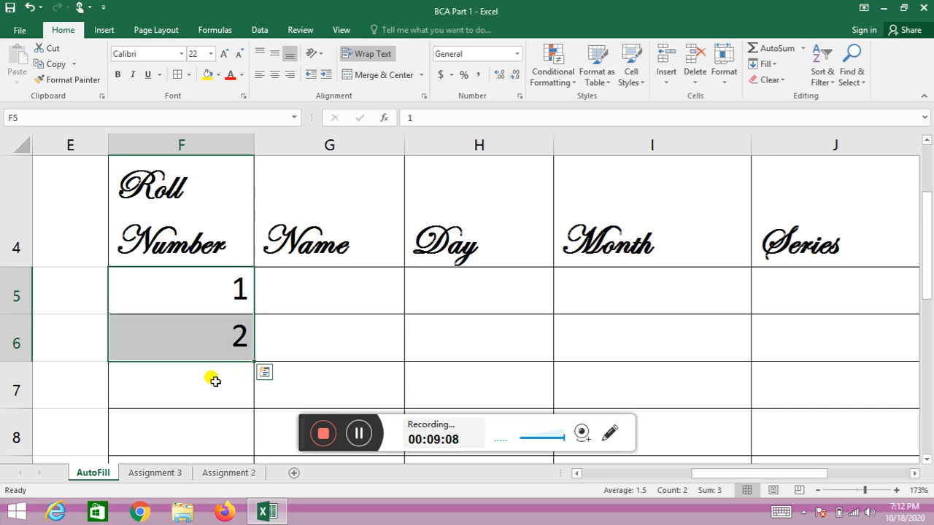
scroll(215, 380, "up", 15)
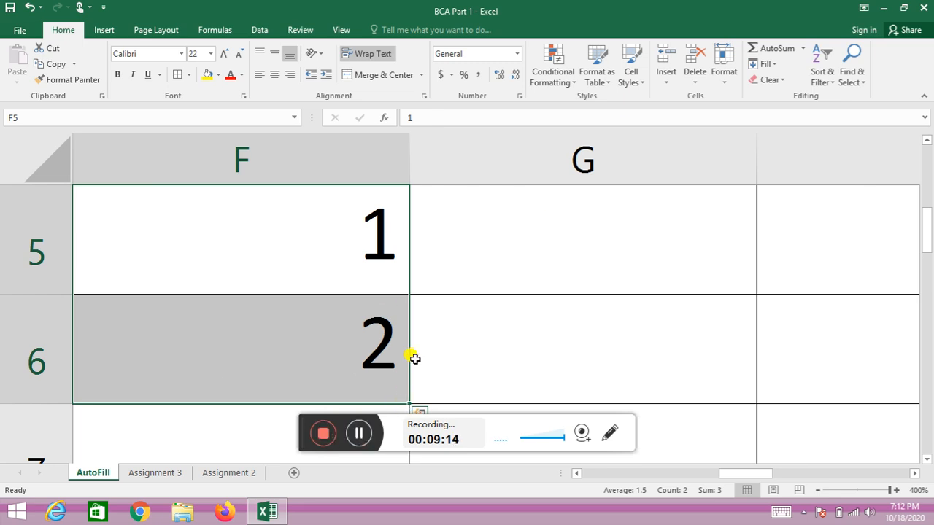
scroll(414, 358, "down", 15)
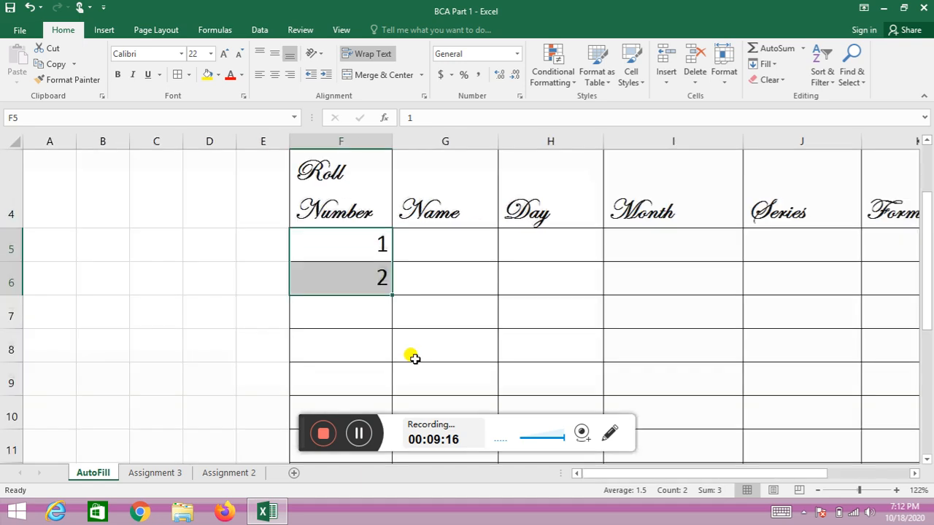
scroll(413, 358, "down", 2)
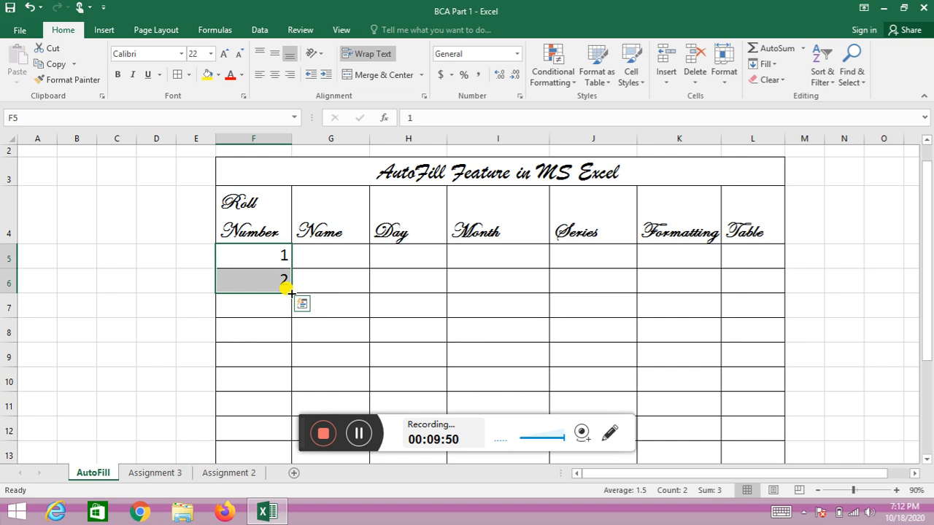
Step: Select cells F5 and F6 and AutoFill the roll number series down to cell F13
left_click(240, 259)
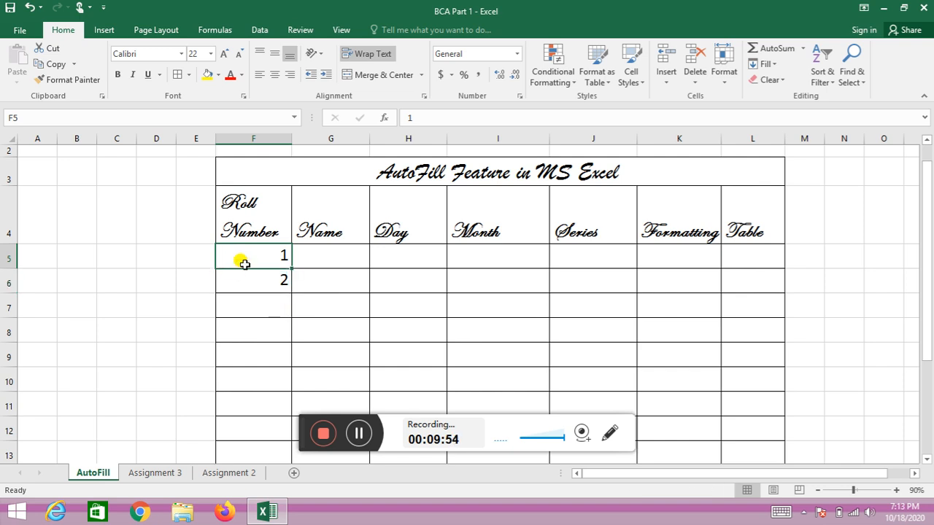
left_click(246, 284)
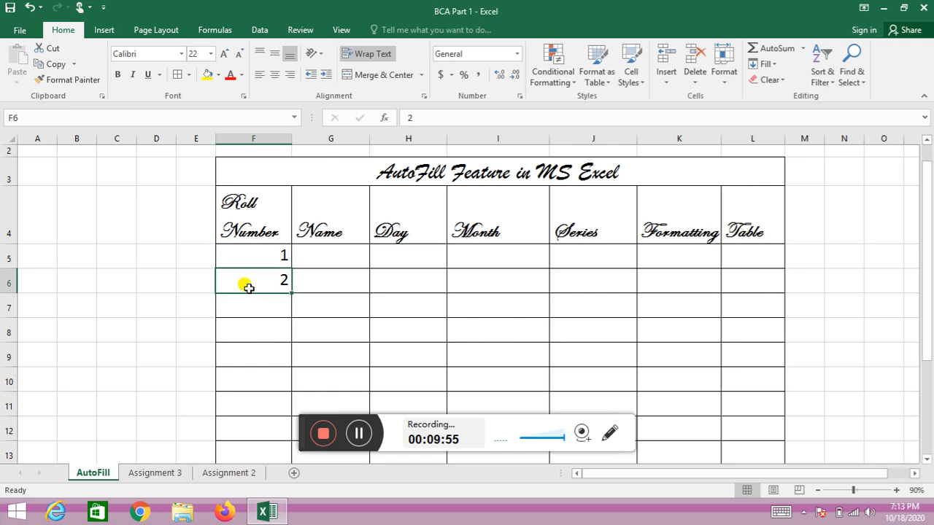
left_click(268, 253)
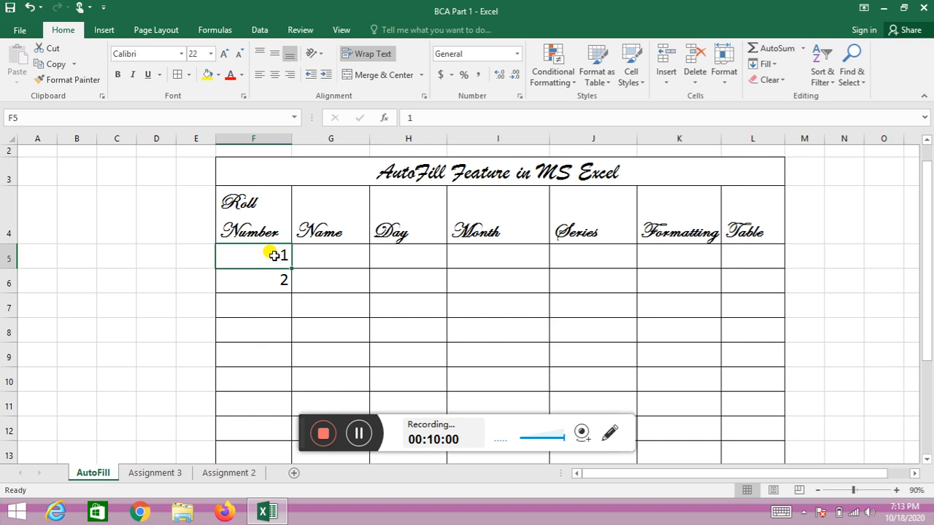
left_click_drag(270, 256, 268, 276)
left_click(272, 278)
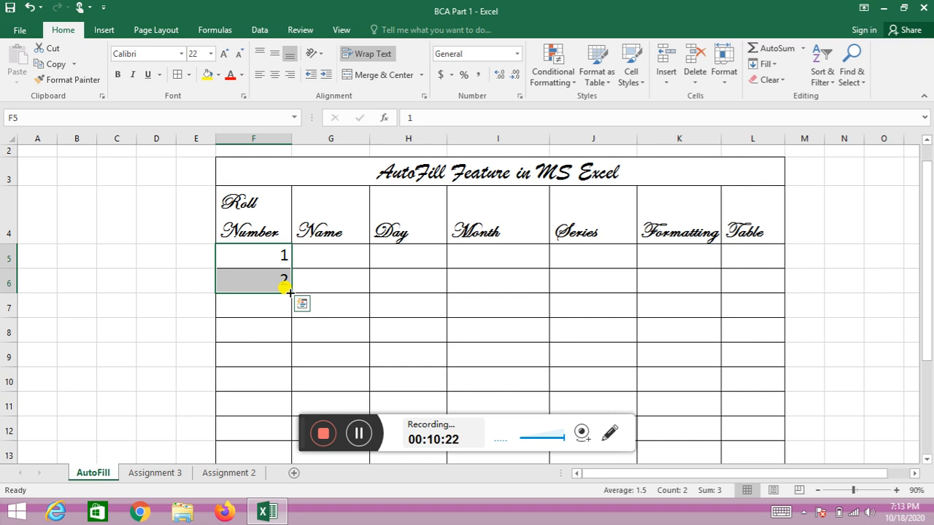
left_click_drag(290, 291, 290, 291)
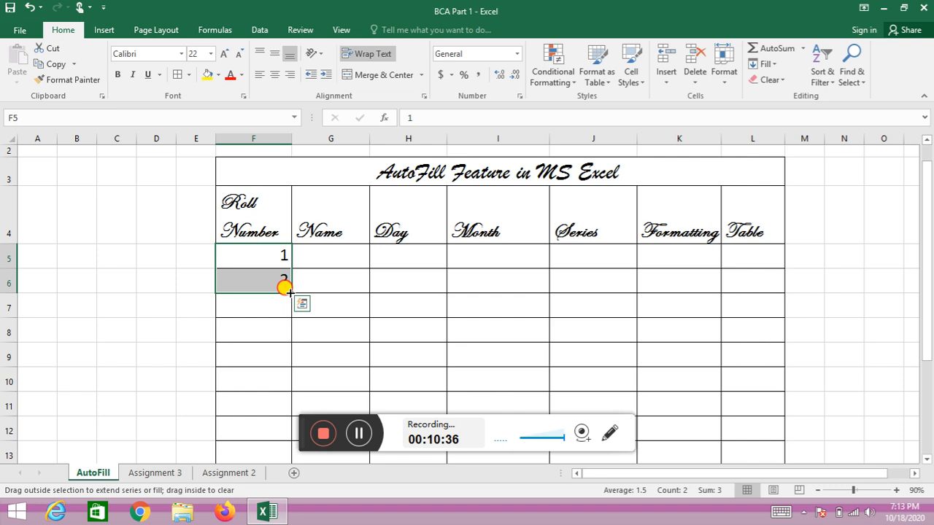
mouse_move(284, 287)
left_mouse_down()
mouse_move(283, 416)
mouse_move(271, 471)
mouse_move(283, 295)
left_mouse_up()
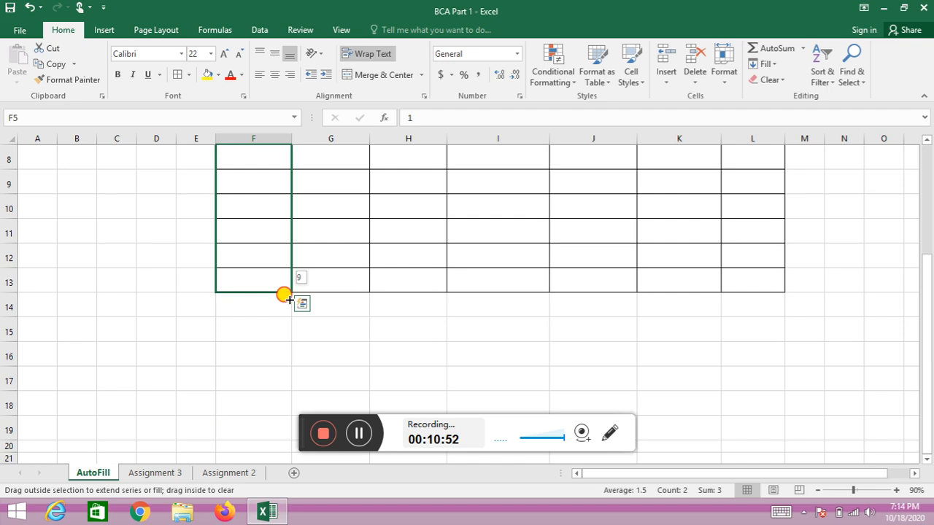
left_click_drag(288, 298, 287, 296)
scroll(291, 292, "up", 1)
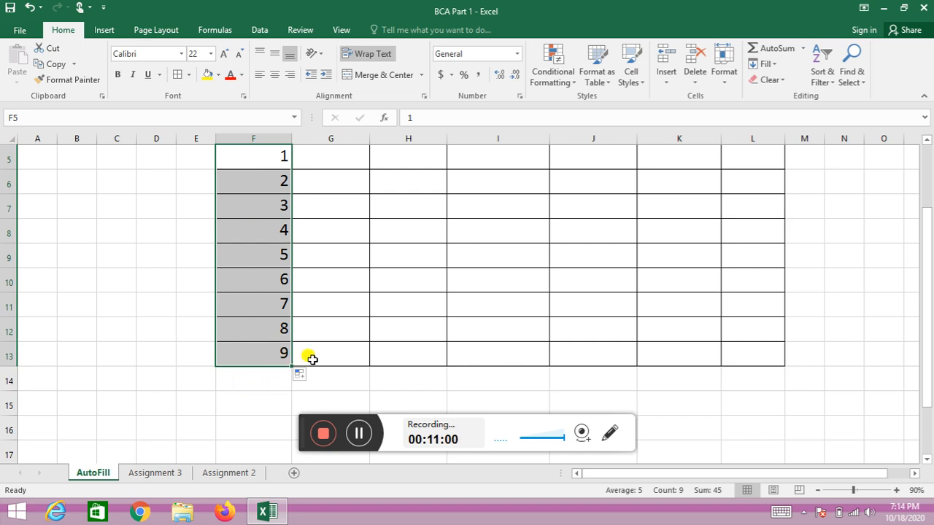
scroll(260, 219, "up", 1)
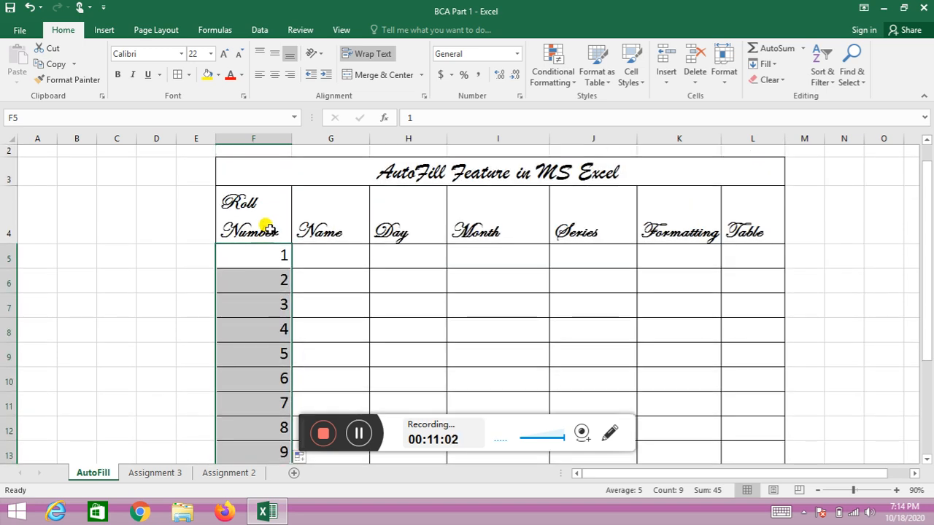
Step: Extend the roll number series with AutoFill from cells F5 to F13 down to cell F332
left_click_drag(257, 254, 277, 410)
scroll(455, 283, "down", 2)
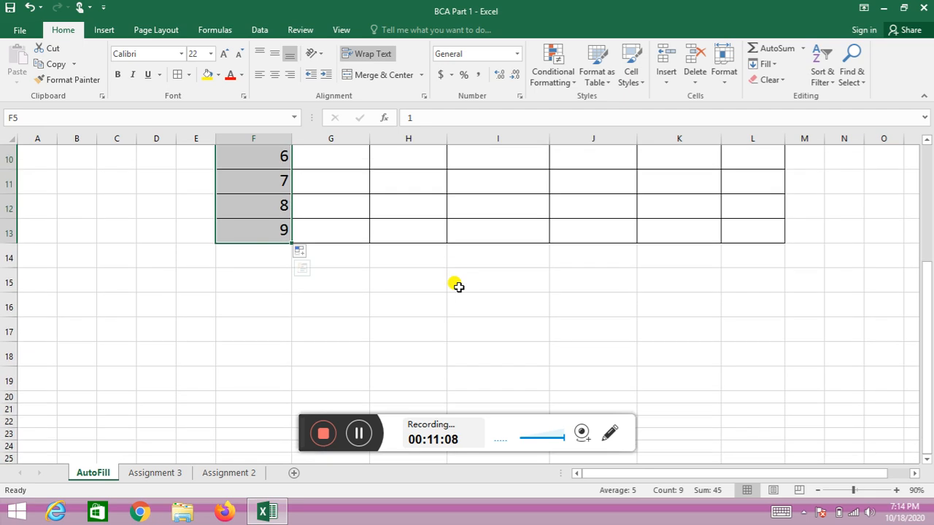
scroll(457, 284, "down", 1)
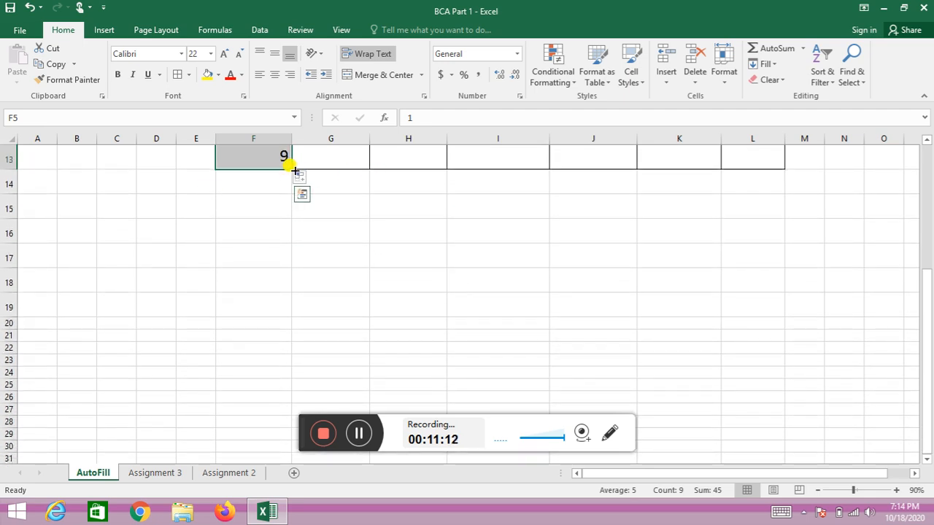
scroll(308, 267, "up", 3)
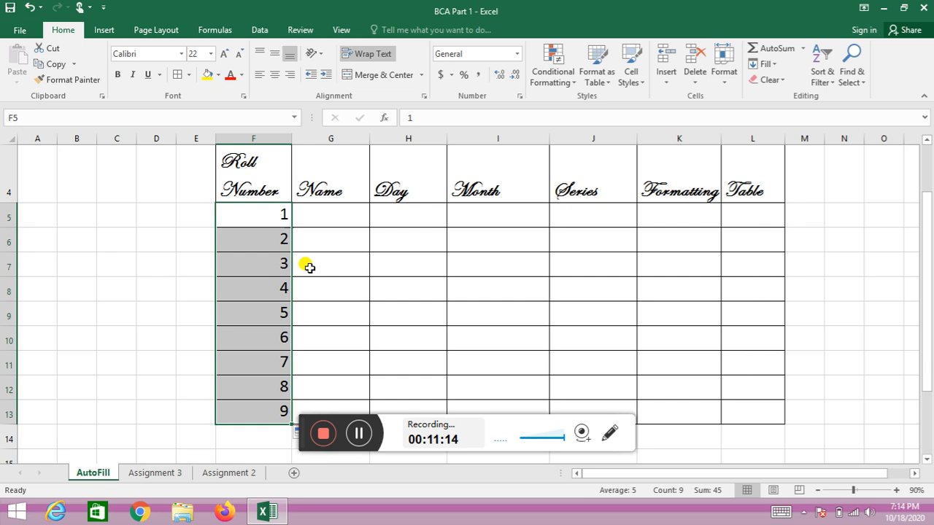
scroll(308, 266, "down", 2)
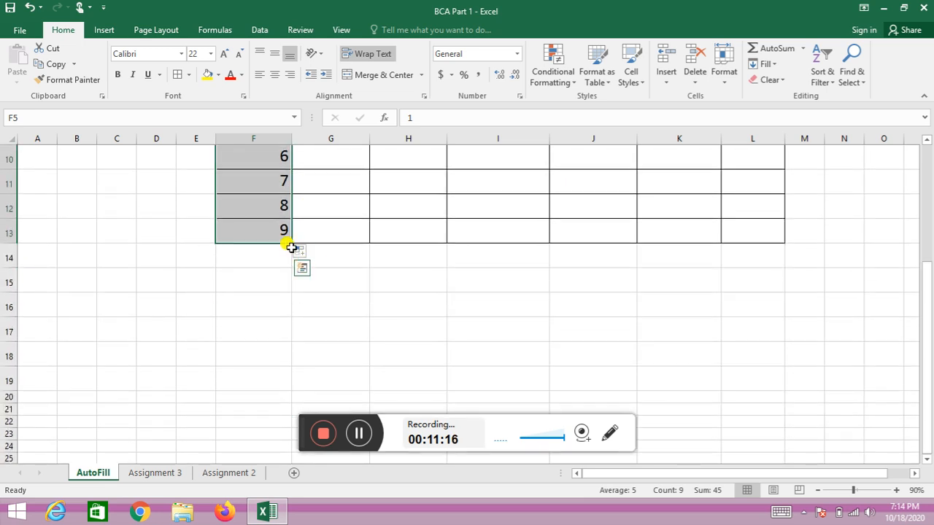
left_click_drag(291, 245, 281, 357)
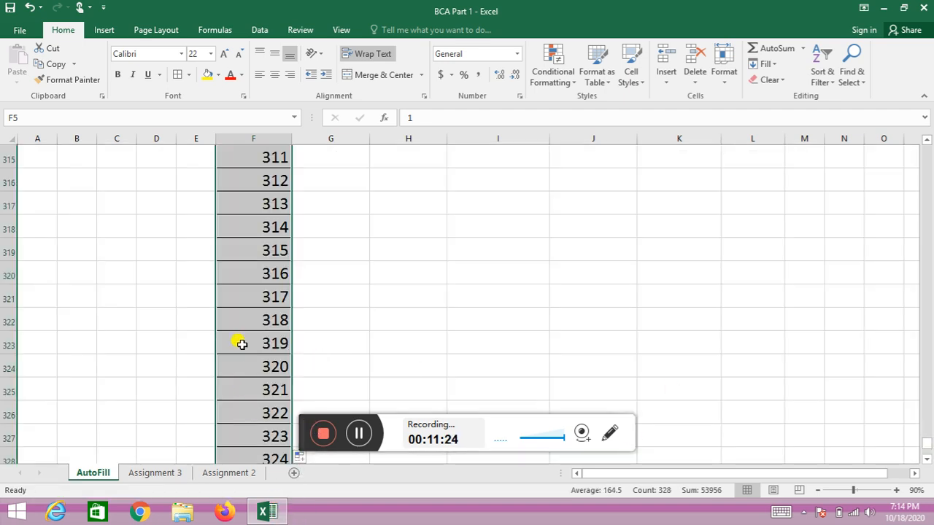
Step: Examine the extended roll number series in column F from its beginning to its last row
scroll(254, 314, "up", 20)
scroll(261, 303, "up", 20)
scroll(261, 292, "up", 20)
scroll(251, 272, "down", 15)
scroll(255, 286, "up", 7)
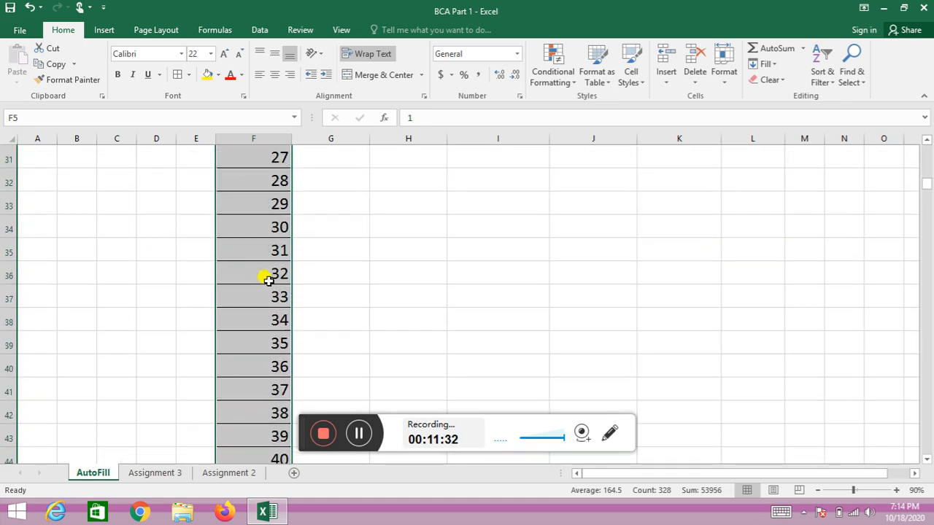
scroll(267, 275, "down", 7)
scroll(276, 308, "down", 20)
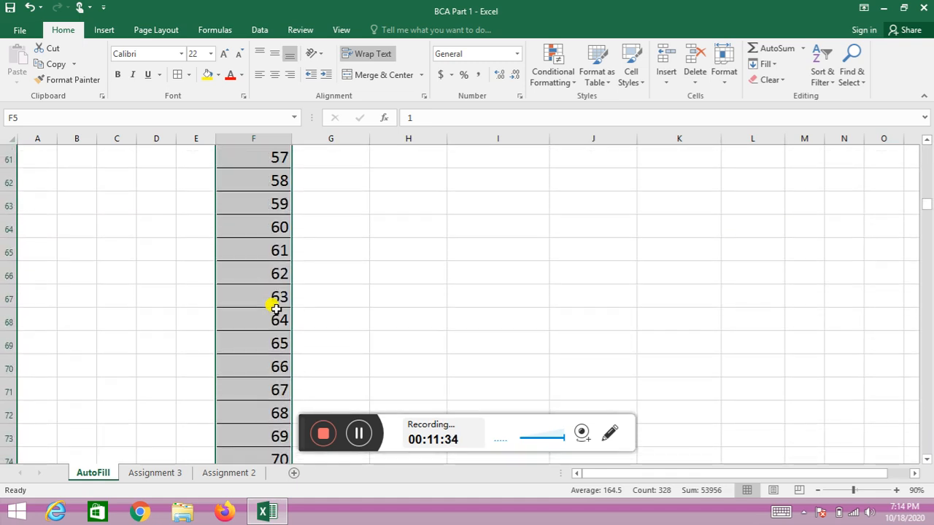
scroll(281, 298, "down", 20)
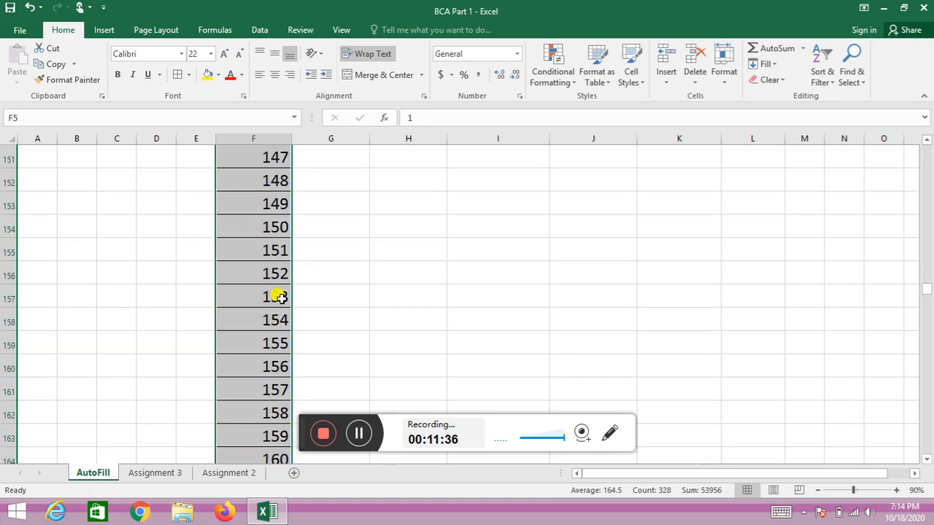
scroll(280, 301, "down", 20)
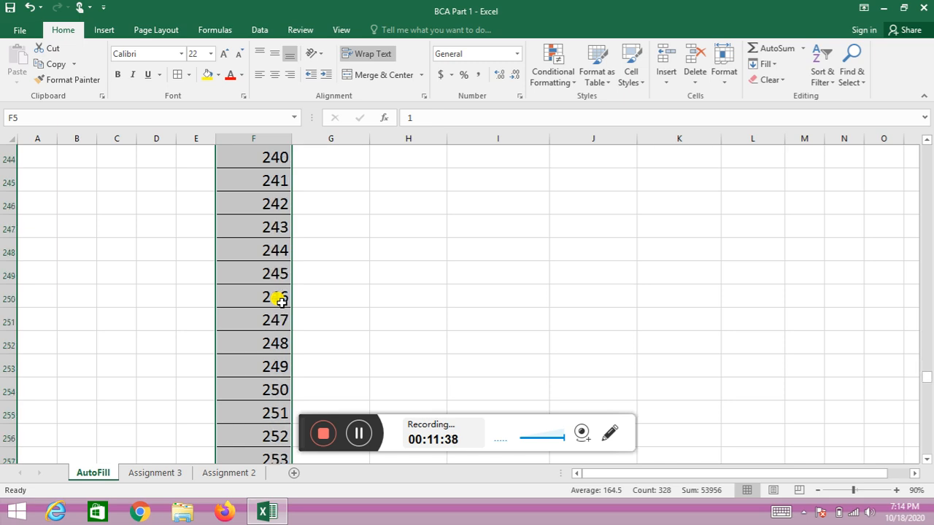
scroll(281, 301, "down", 9)
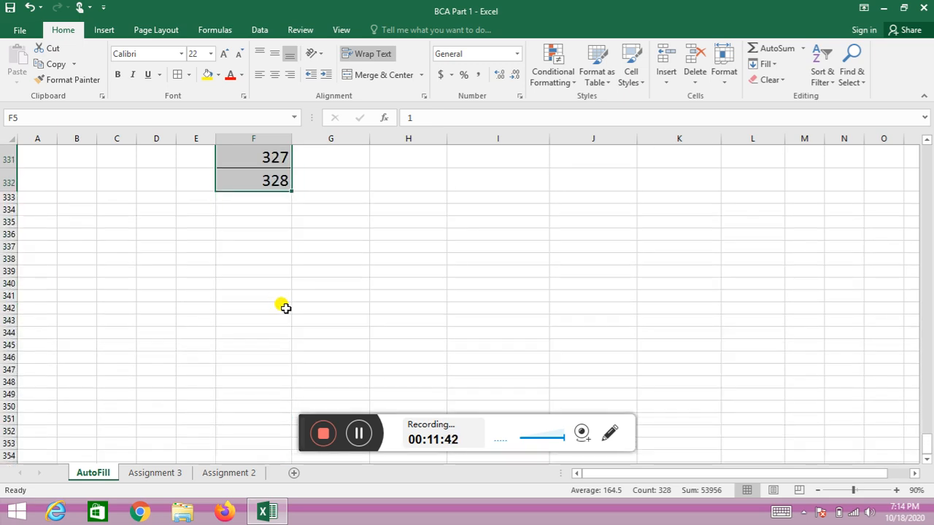
Step: Undo the last AutoFill extension of the roll number series and return to the table's heading rows
key("ctrl+z")
scroll(286, 308, "down", 2)
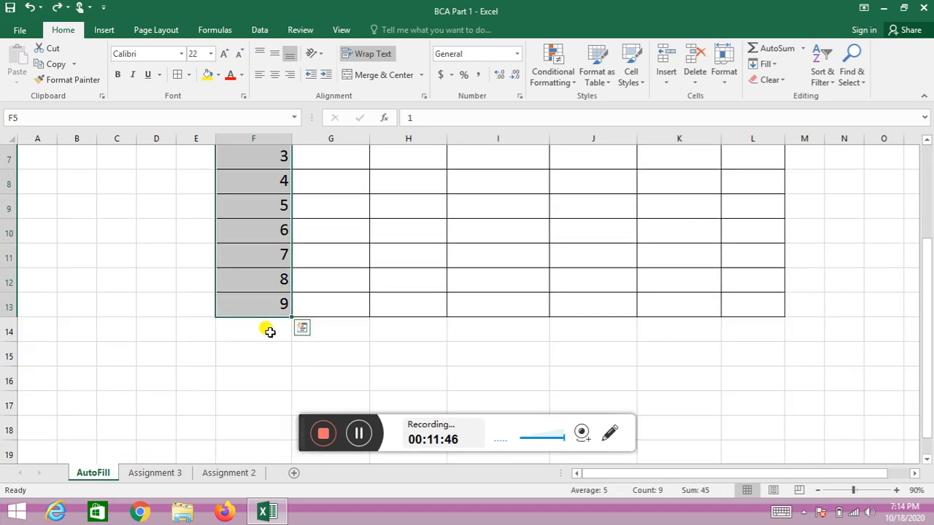
scroll(264, 329, "up", 2)
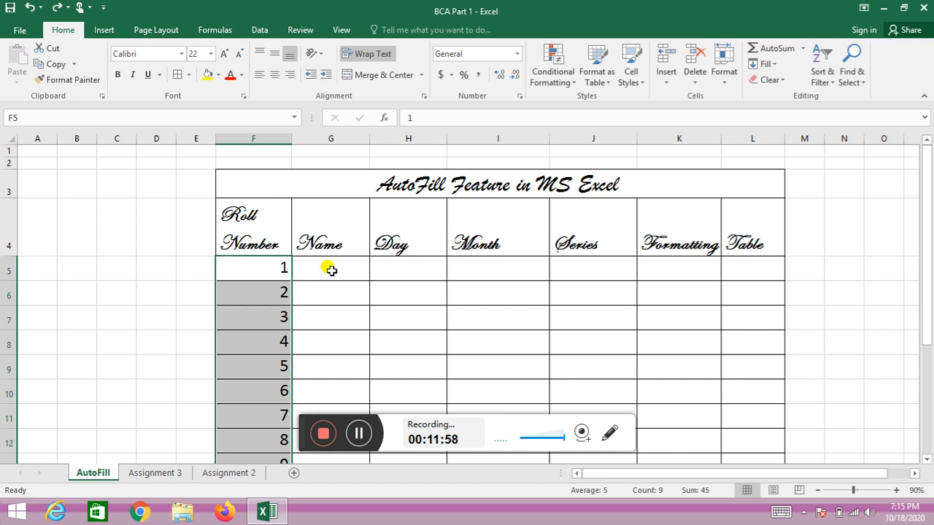
Step: Enter the numbers 1, 2, 3, 4 and 5 in the Series column, cells J5 to J9
left_click(250, 268)
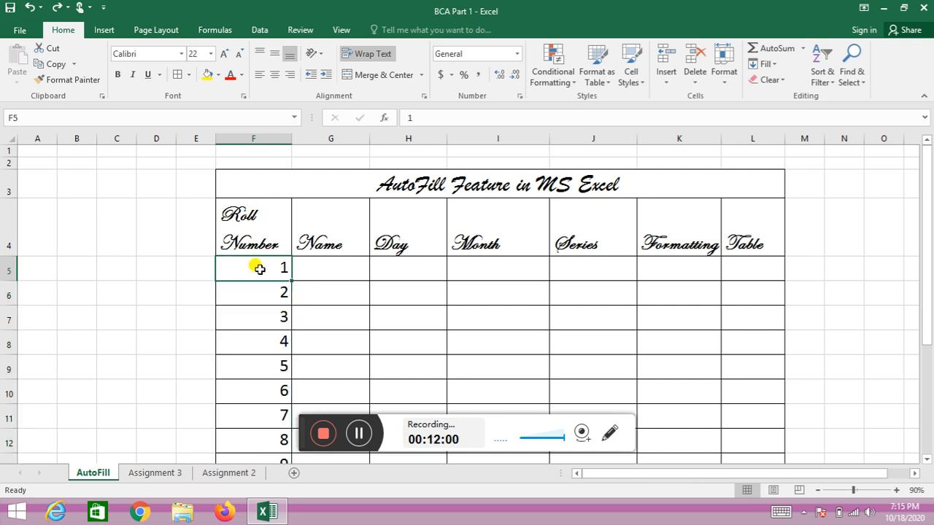
left_click(742, 265)
left_click(604, 273)
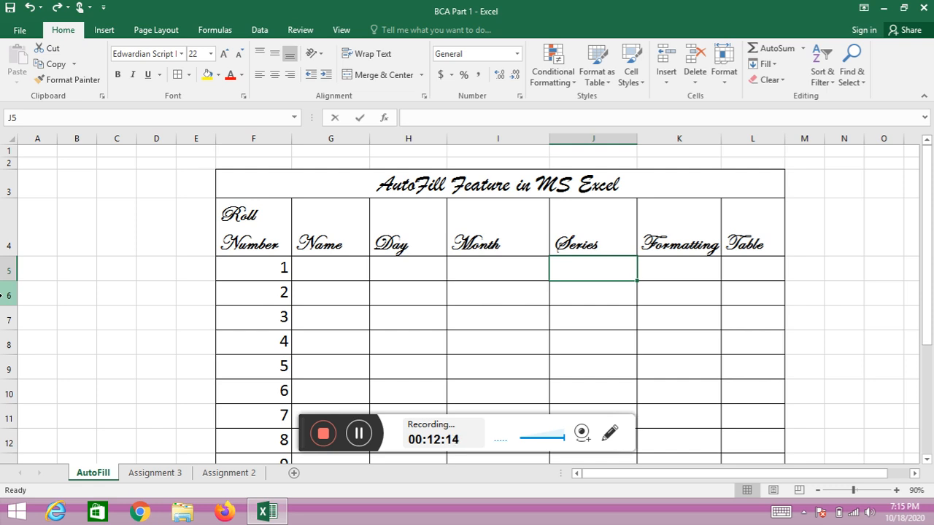
type("1")
key("Return")
type("2")
key("Return")
type("3")
key("BackSpace")
type("3")
key("Return")
type("4")
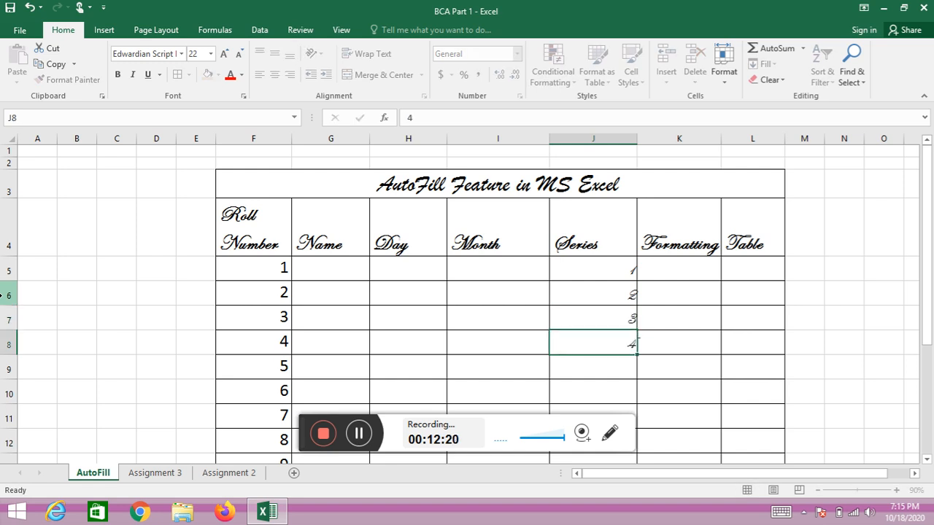
key("Return")
type("5")
key("Return")
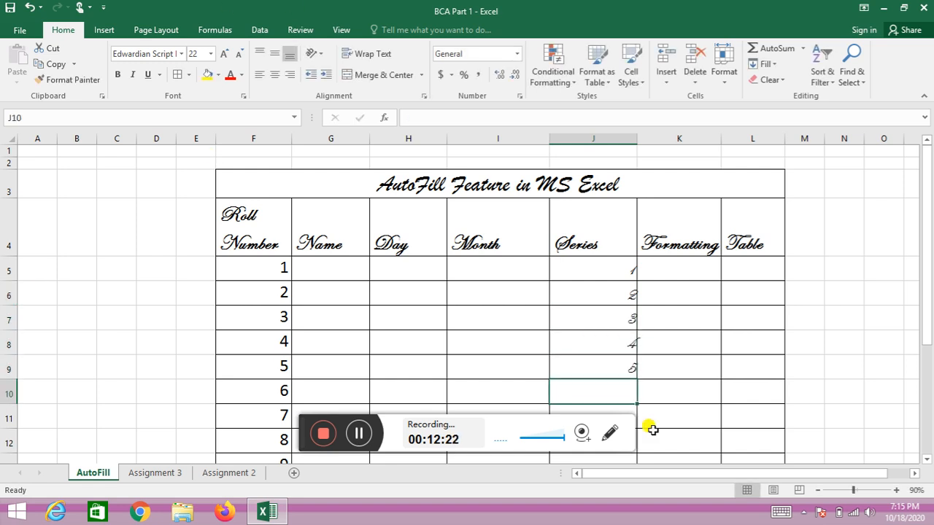
Step: Set the font of the Series numbers in cells J5 to J9 to Cooper Black
left_click_drag(586, 259, 586, 367)
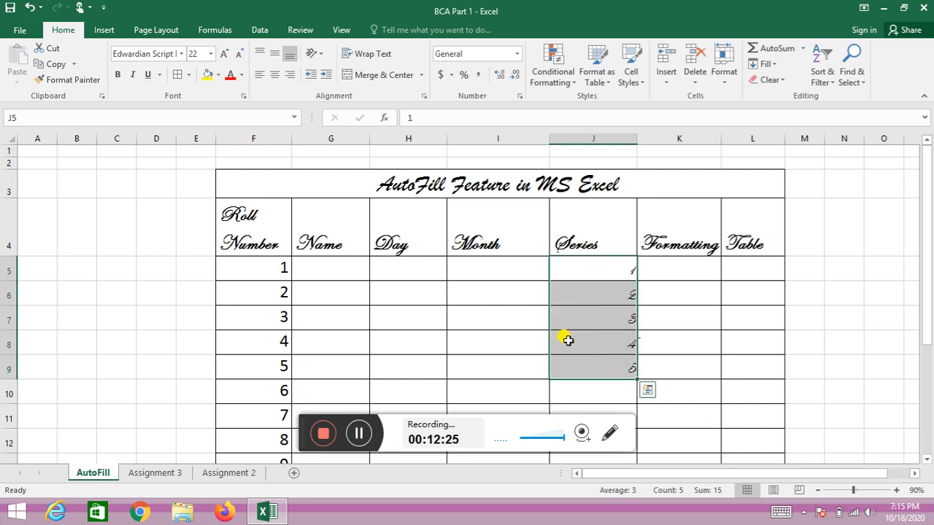
left_click(181, 55)
left_click(180, 54)
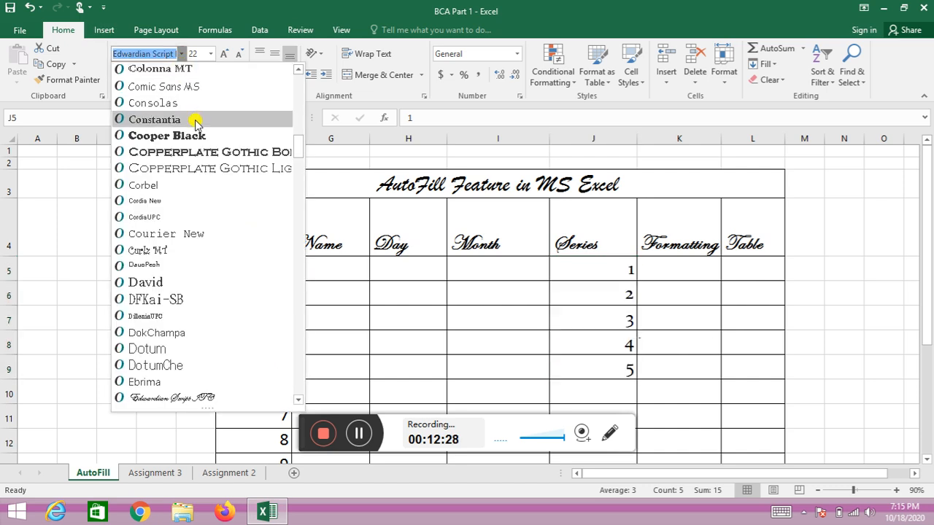
left_click(193, 135)
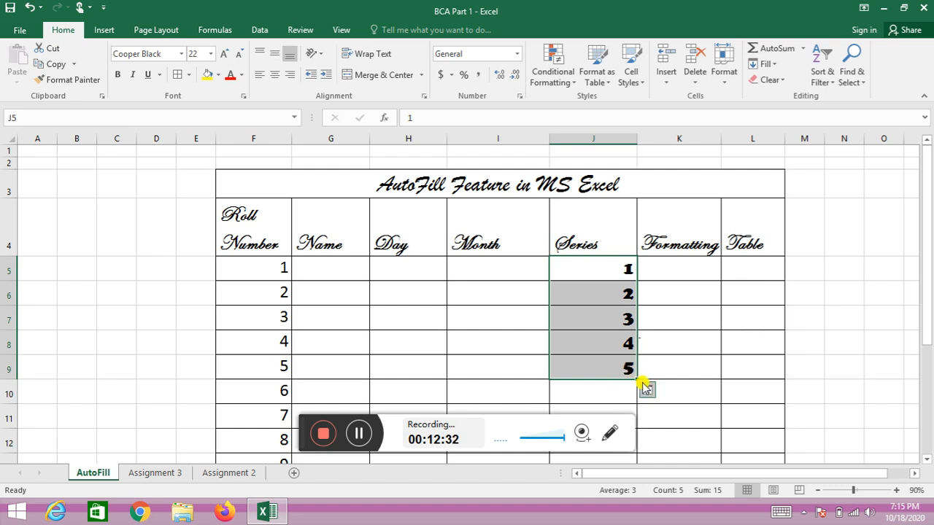
Step: AutoFill the Series numbers from J5 to J9 down to cell J16 using the Copy Cells option
scroll(639, 375, "down", 1)
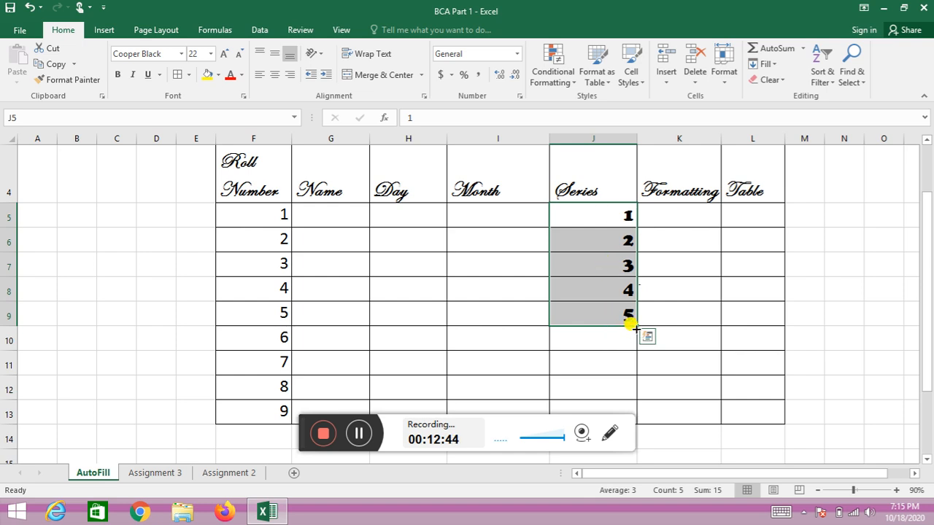
left_click_drag(630, 326, 615, 367)
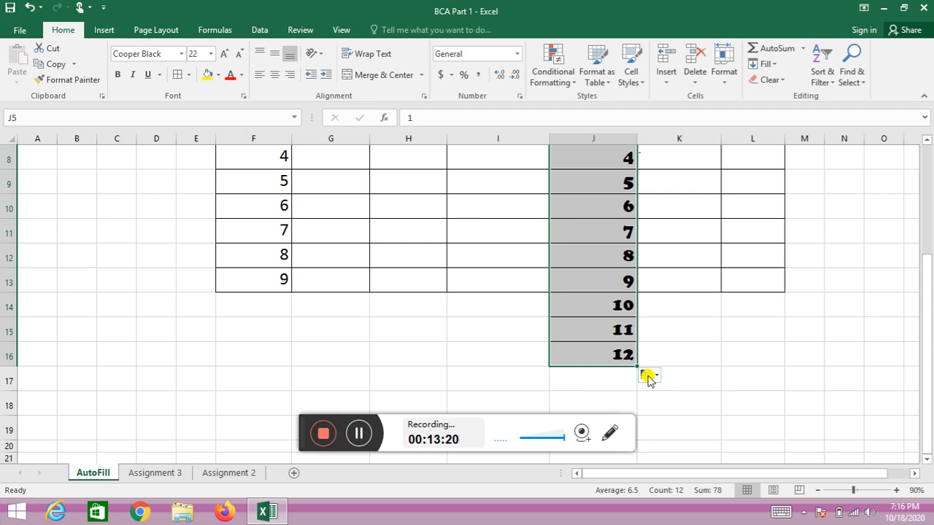
left_click(655, 376)
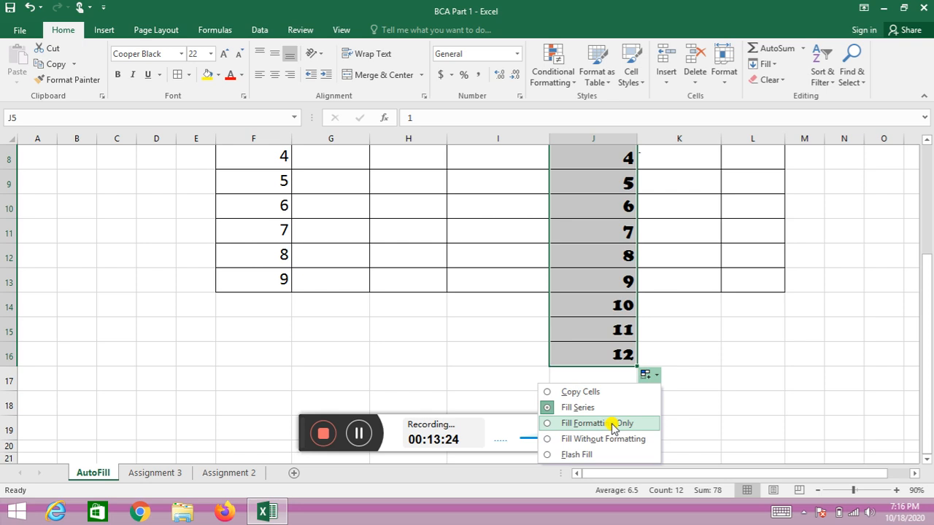
left_click(569, 392)
scroll(562, 384, "up", 1)
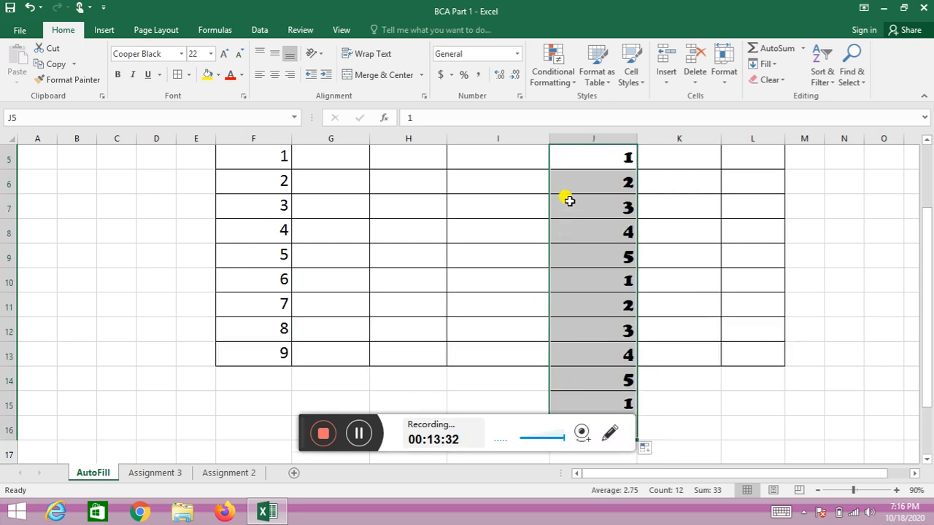
Step: Check the copied Series values one by one from J9 to J14 and look over the whole column
left_click(574, 245)
left_click(578, 281)
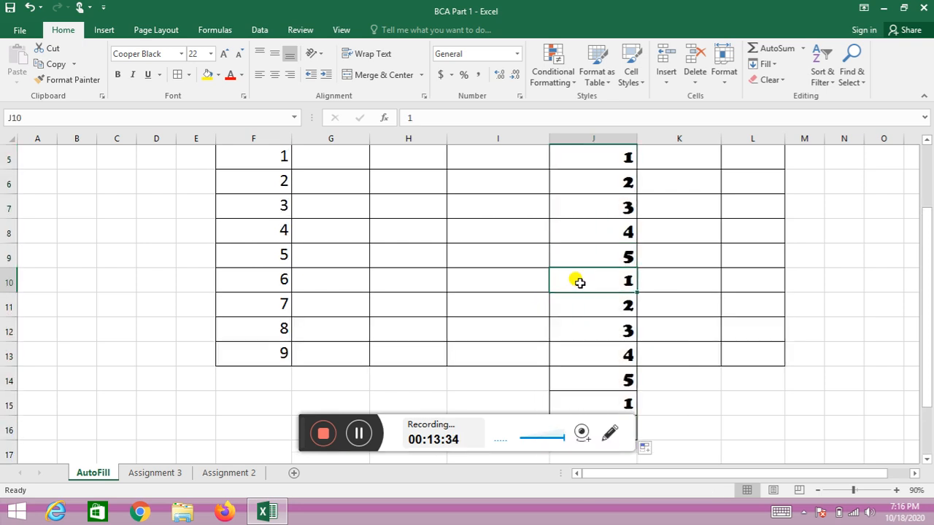
left_click(577, 306)
left_click(577, 331)
left_click(576, 355)
left_click(581, 378)
scroll(584, 377, "down", 1)
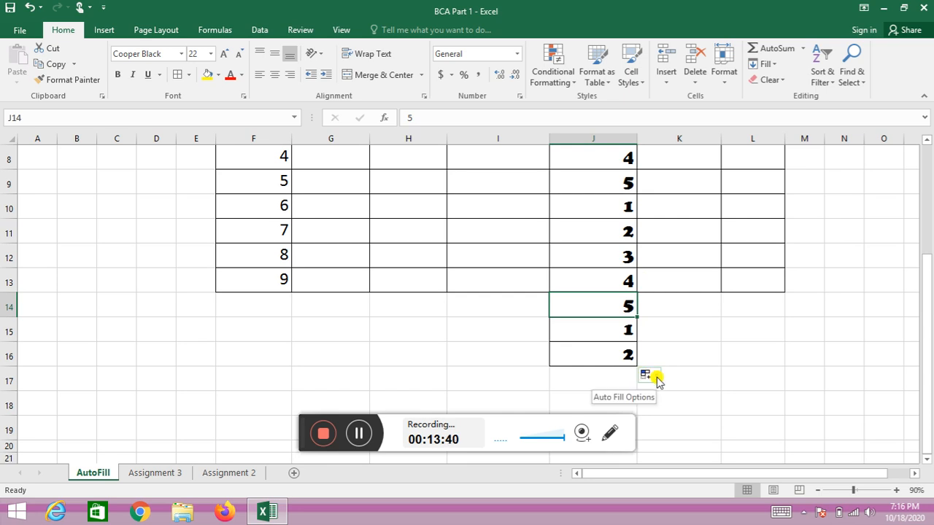
scroll(609, 233, "up", 2)
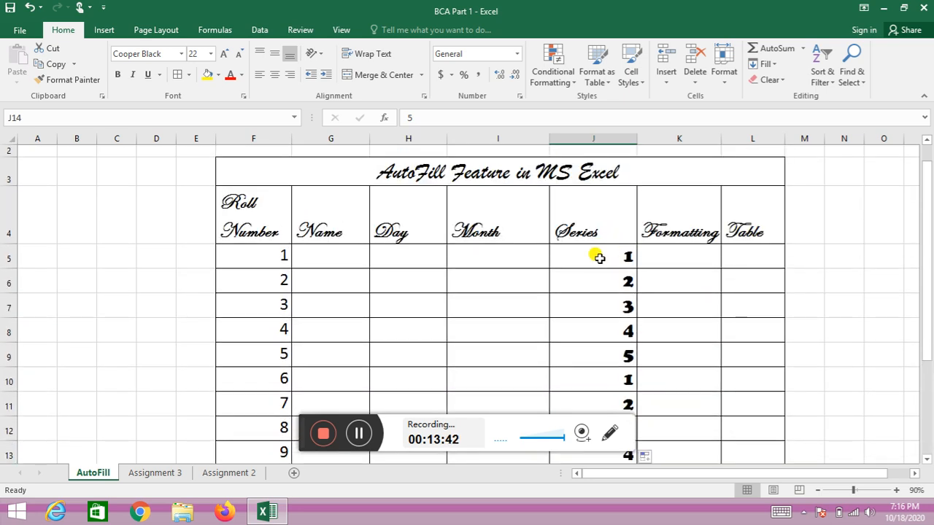
Step: Undo the copied fill and AutoFill J5 to J9 down to J13 with the Fill Formatting Only option
key("ctrl+z")
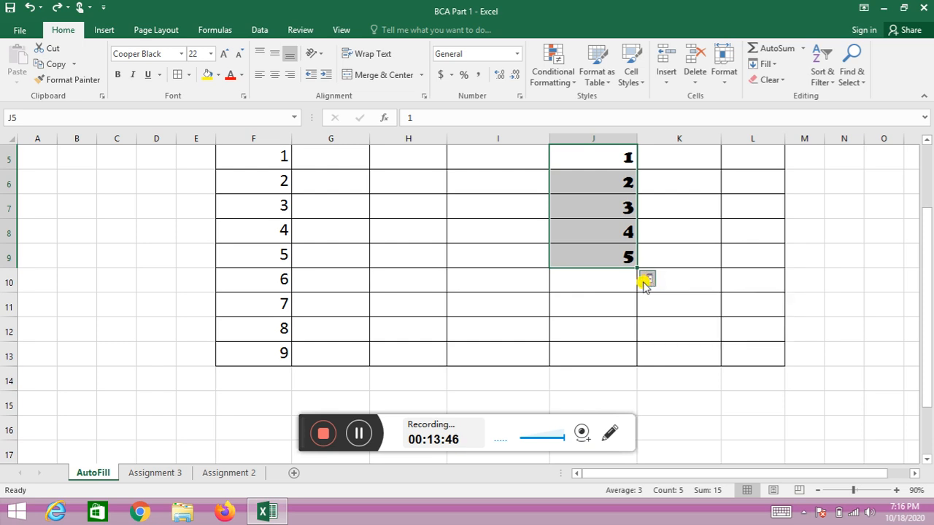
left_click_drag(632, 268, 628, 367)
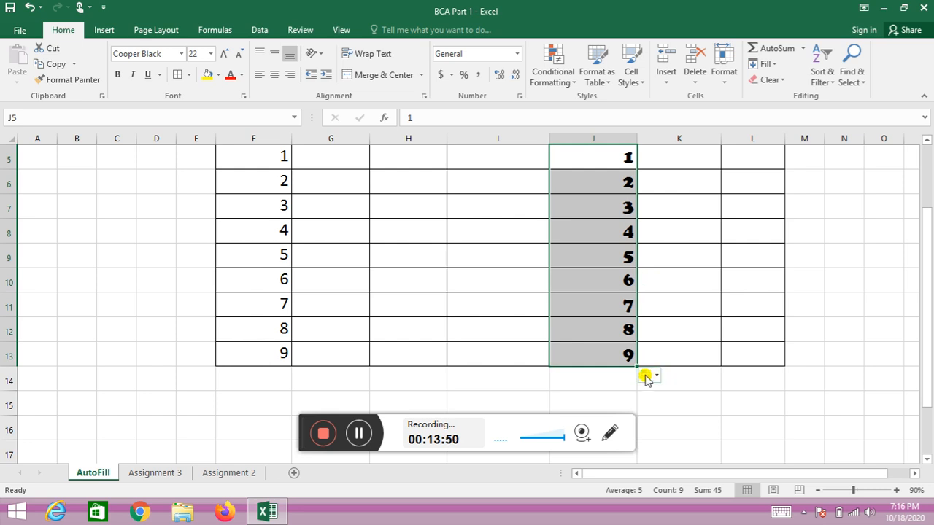
left_click(659, 376)
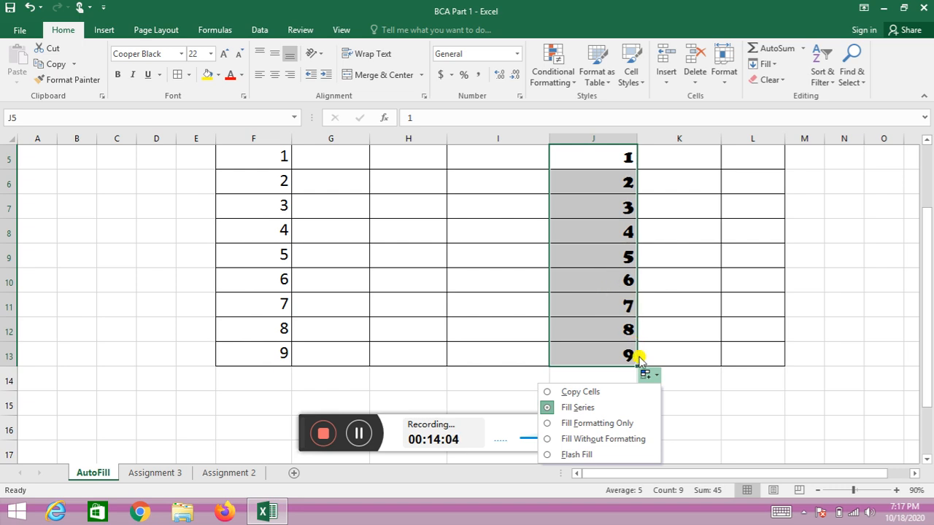
left_click(592, 423)
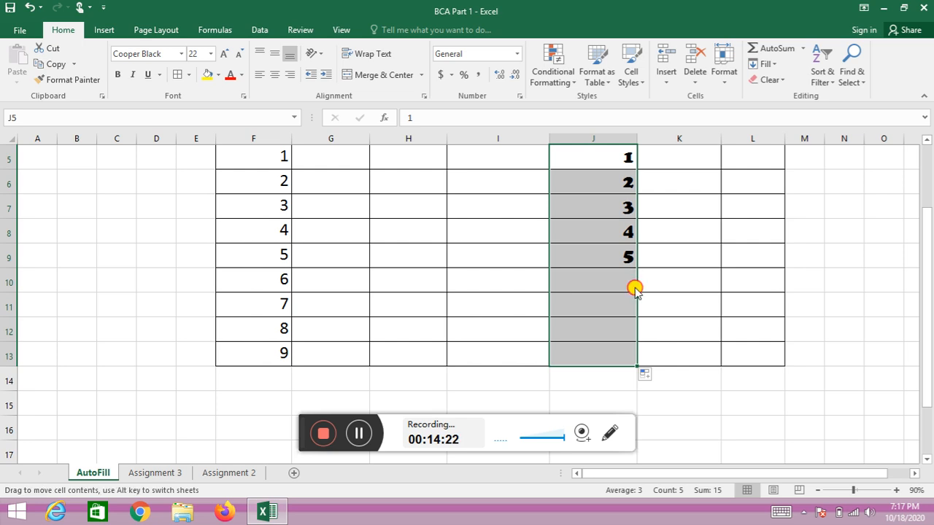
Step: Compare the cell formatting by entering the sample text dfdfdfd in K10 and dfdfdfdfd in J10
left_click(589, 286)
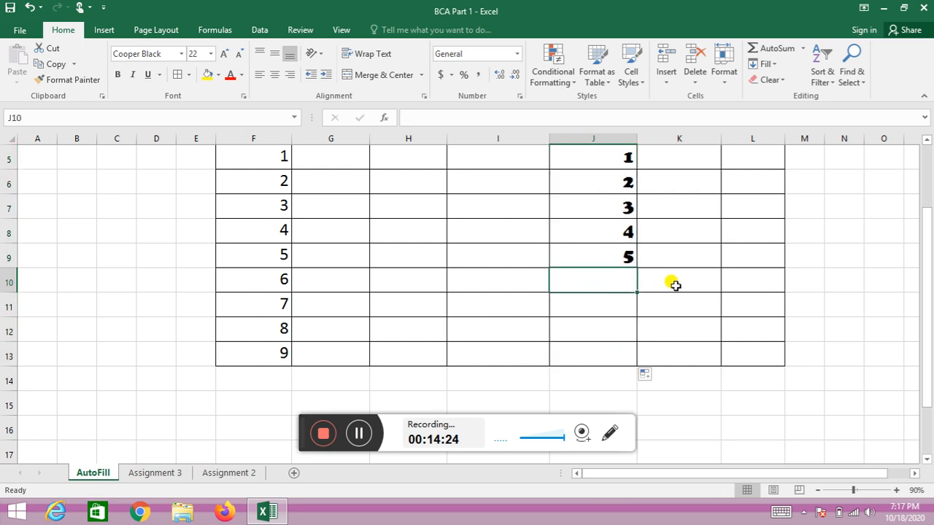
left_click(671, 282)
type("dfdfdfd")
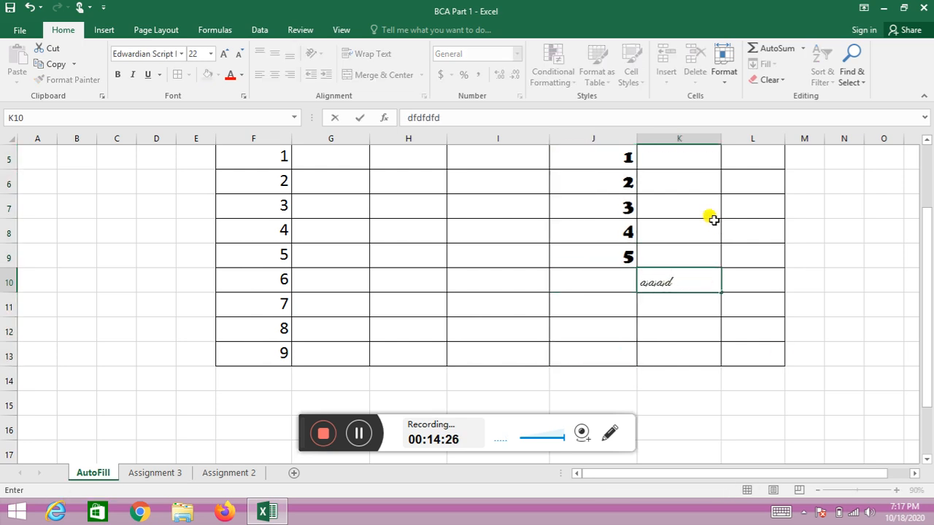
left_click(610, 280)
type("dfdfdfdfd")
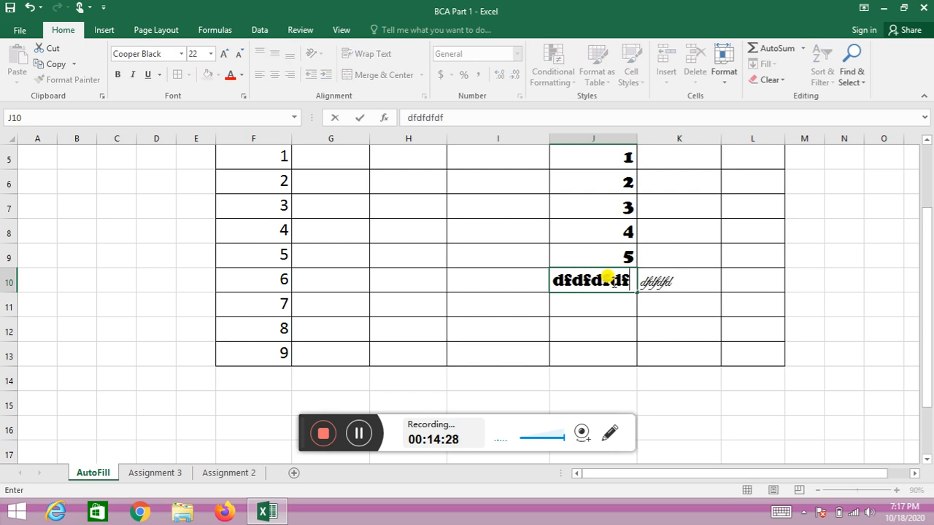
left_click(638, 241)
left_click(619, 240)
left_click_drag(606, 181, 573, 212)
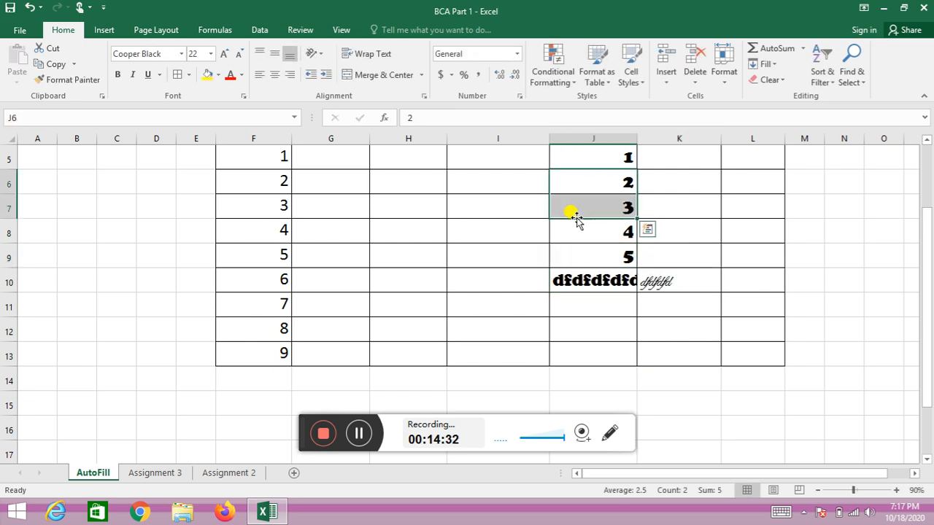
left_click(565, 283)
left_click_drag(567, 289, 585, 347)
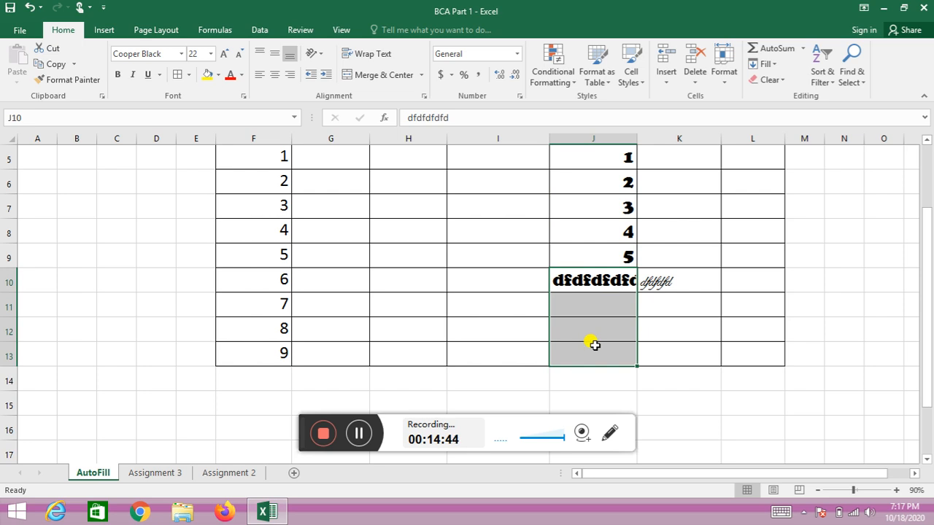
Step: Undo the sample text in J10 and K10 and the formatting-only fill of the Series column
key("ctrl+z")
key("ctrl+z")
key("ctrl+z")
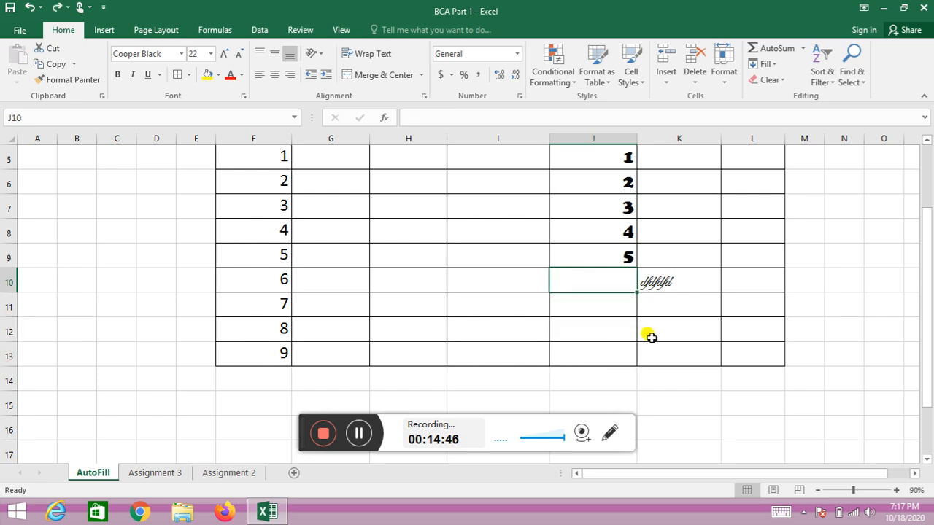
Step: AutoFill the Series column again from J5 to J9 down to J13, choosing Fill Formatting Only
left_click_drag(636, 267, 616, 359)
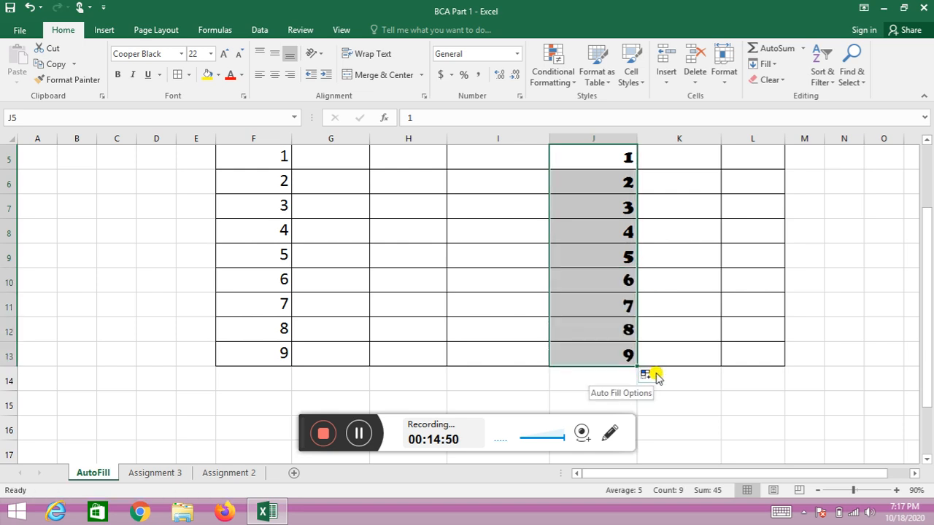
left_click(647, 375)
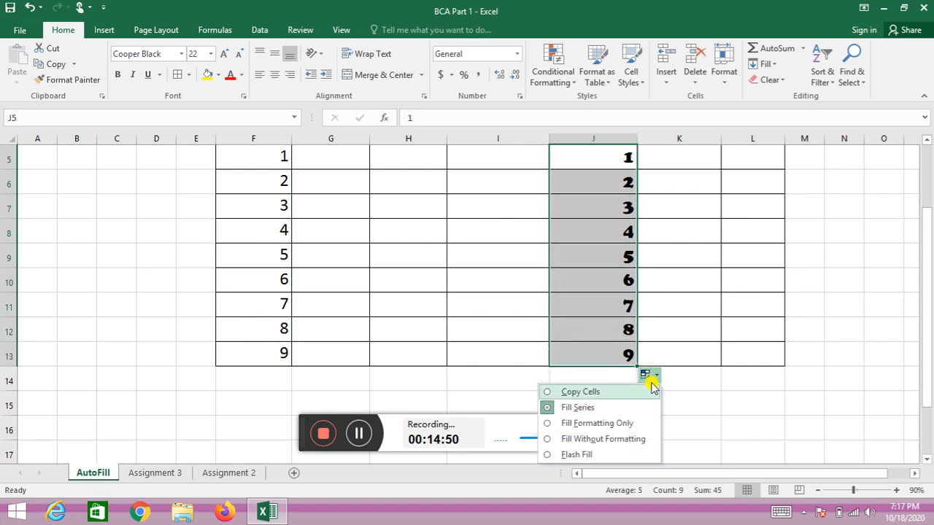
left_click(632, 430)
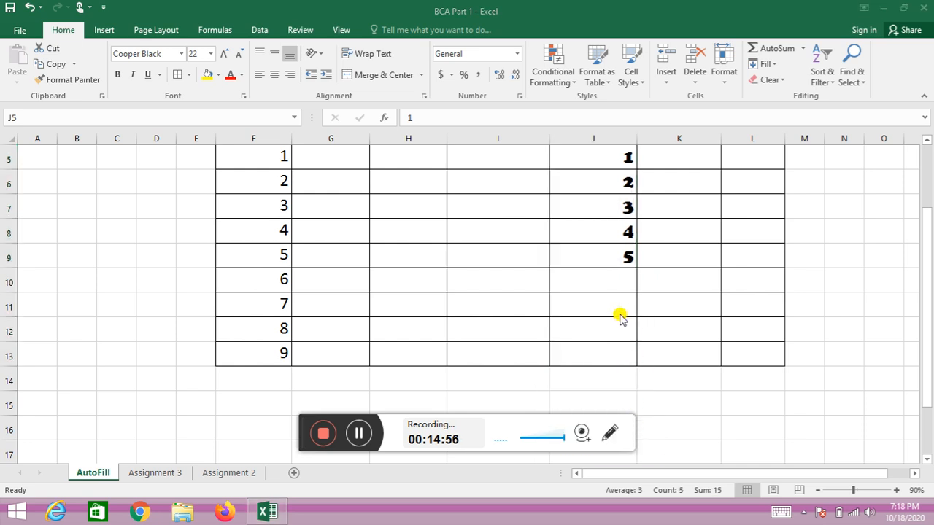
Step: Switch the fill option of the Series range J5 to J13 to Fill Without Formatting
left_click(617, 257)
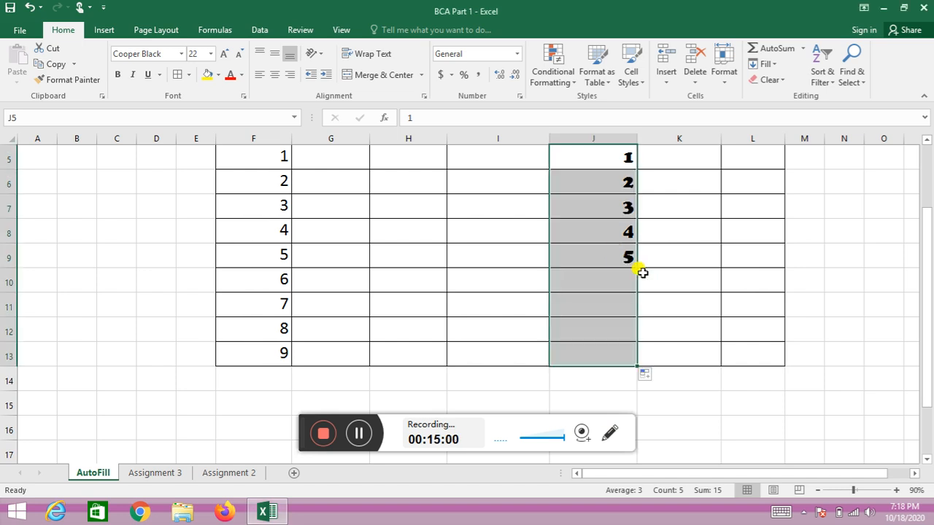
left_click(645, 376)
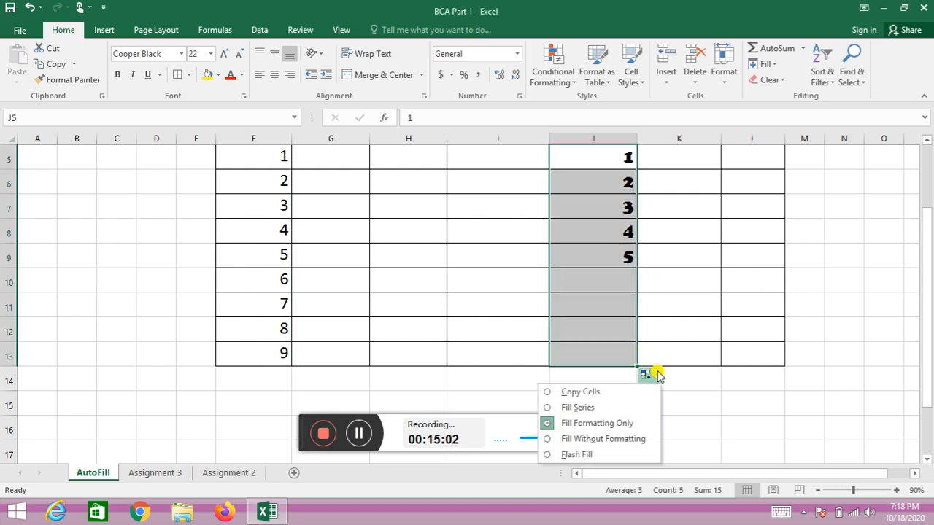
left_click(627, 440)
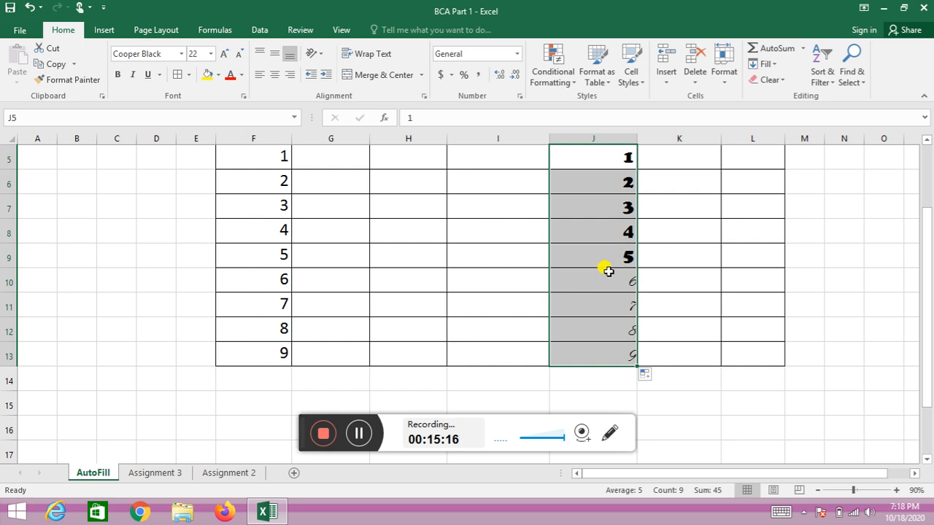
left_click(661, 321)
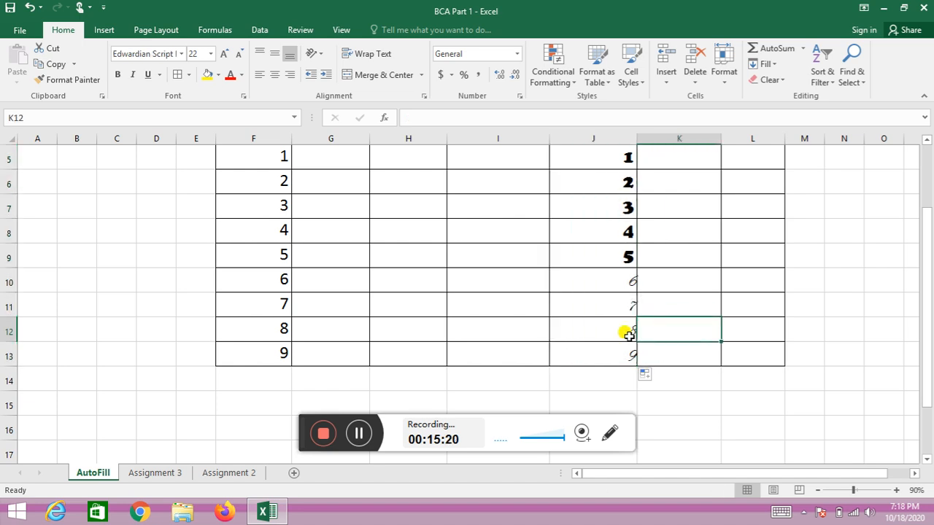
scroll(600, 296, "up", 2)
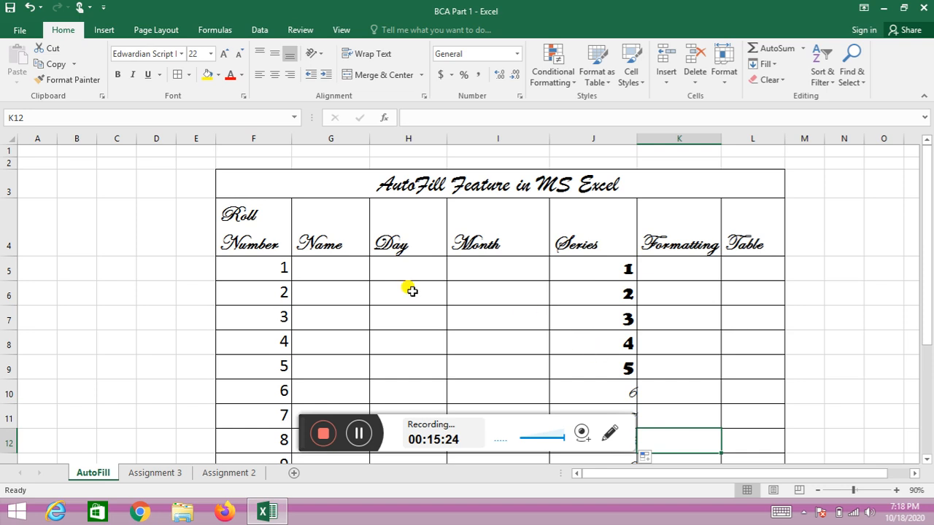
Step: Enter the letters A, B, C and D in the Name column, cells G5 to G8
left_click(344, 271)
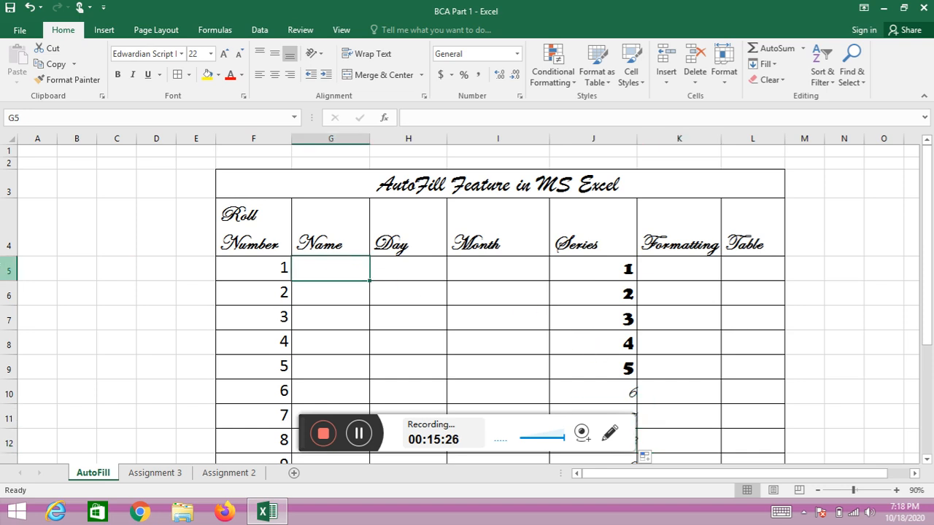
type("A")
key("Return")
type("B")
key("Return")
type("C")
key("Return")
type("d")
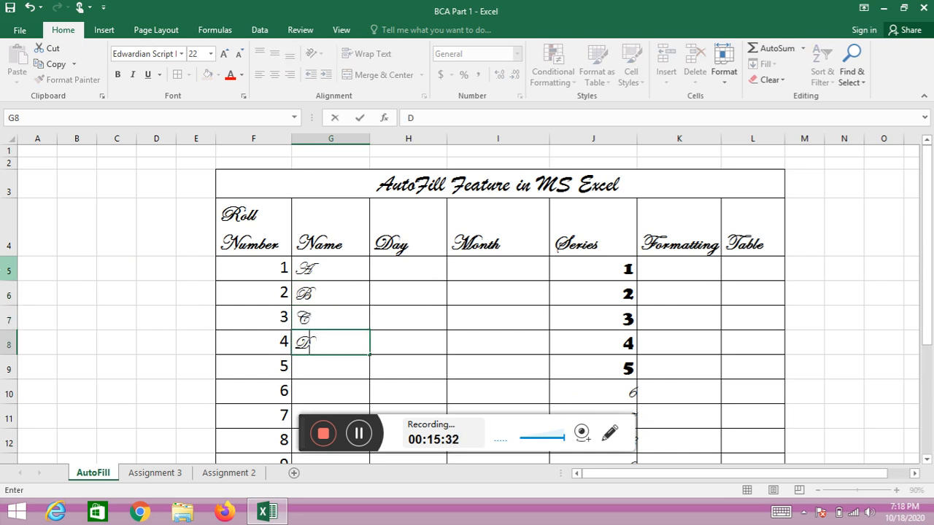
Step: Set the font of the Name entries in cells G5 to G8 to Cooper Black
left_click_drag(343, 267, 327, 339)
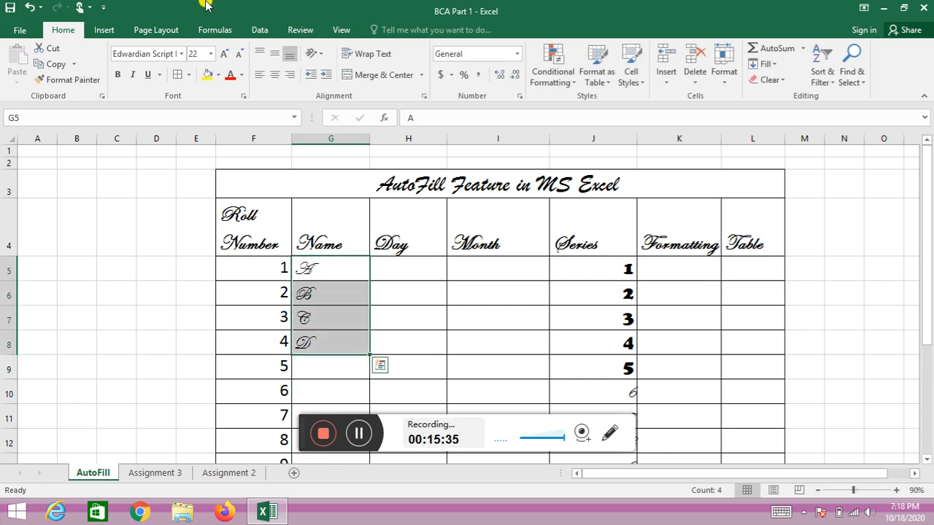
left_click(181, 53)
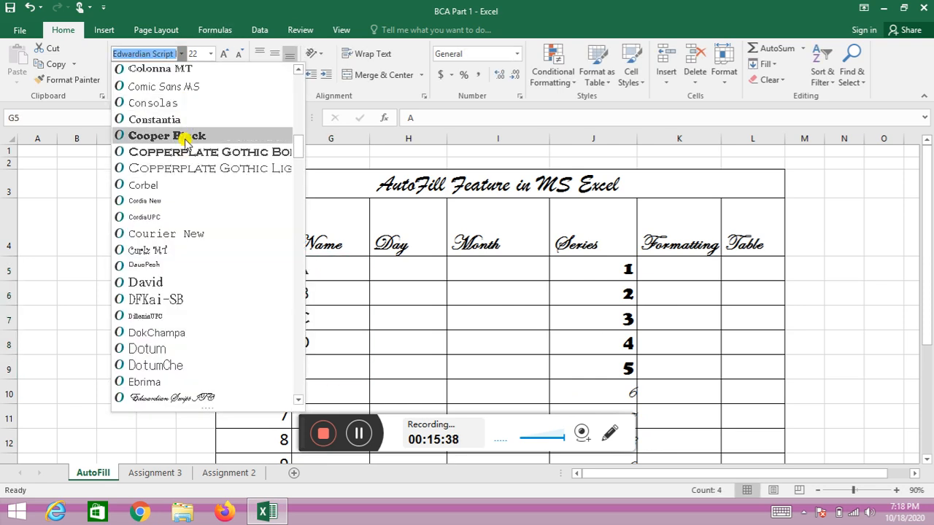
left_click(183, 135)
left_click(350, 340)
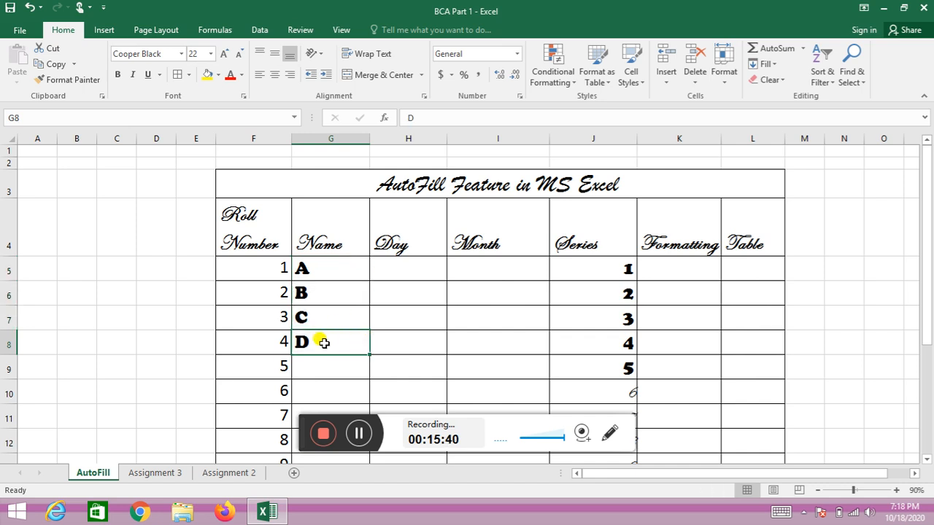
left_click(337, 293)
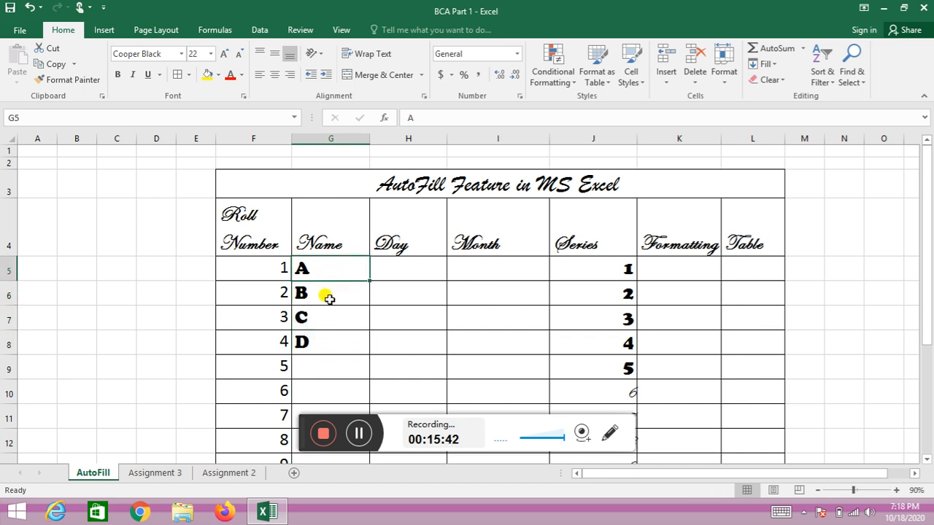
left_click(325, 333)
left_click(334, 314)
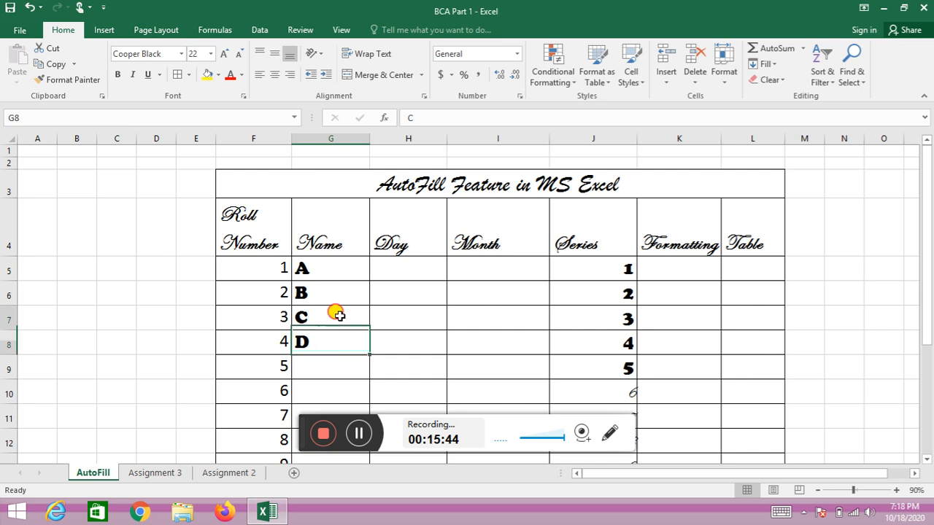
Step: Clear the letters C and D from the Name column, cells G7 and G8
key("BackSpace")
left_click(333, 343)
key("BackSpace")
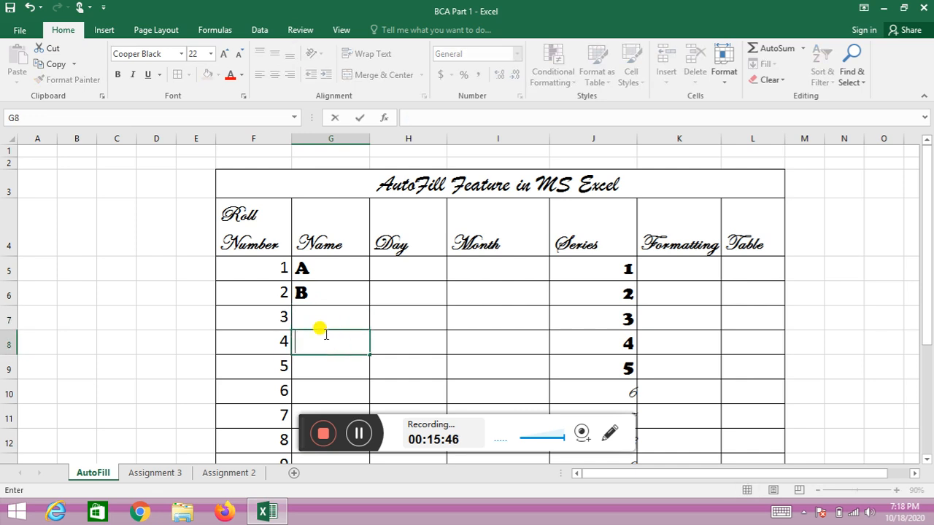
Step: Try AutoFilling the Name letters A and B from G5:G6 down to G13, view the fill options, and undo the fill
left_click_drag(333, 262, 354, 433)
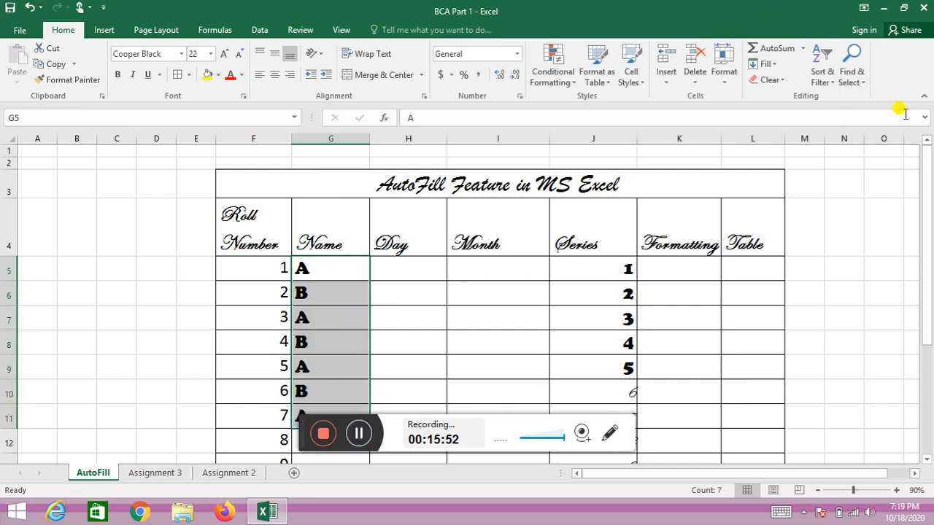
scroll(416, 302, "down", 2)
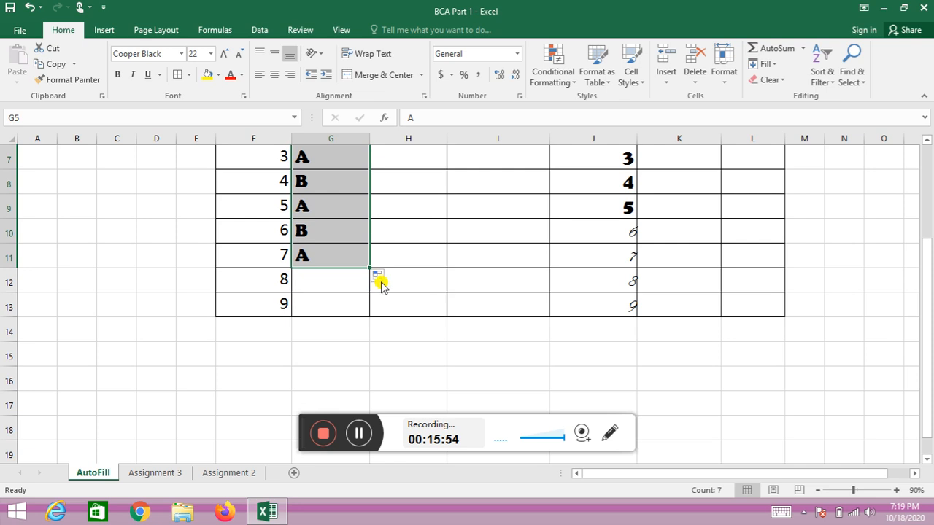
left_click_drag(369, 268, 364, 319)
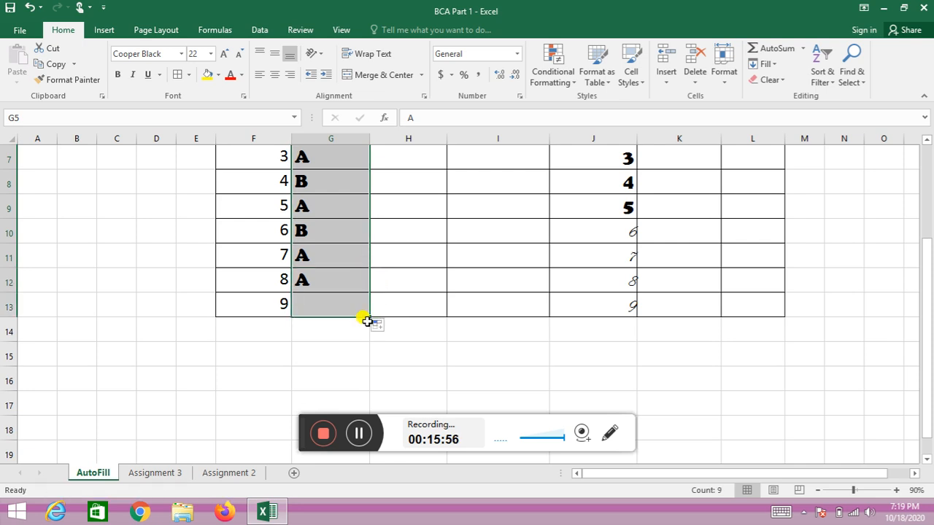
left_click(387, 326)
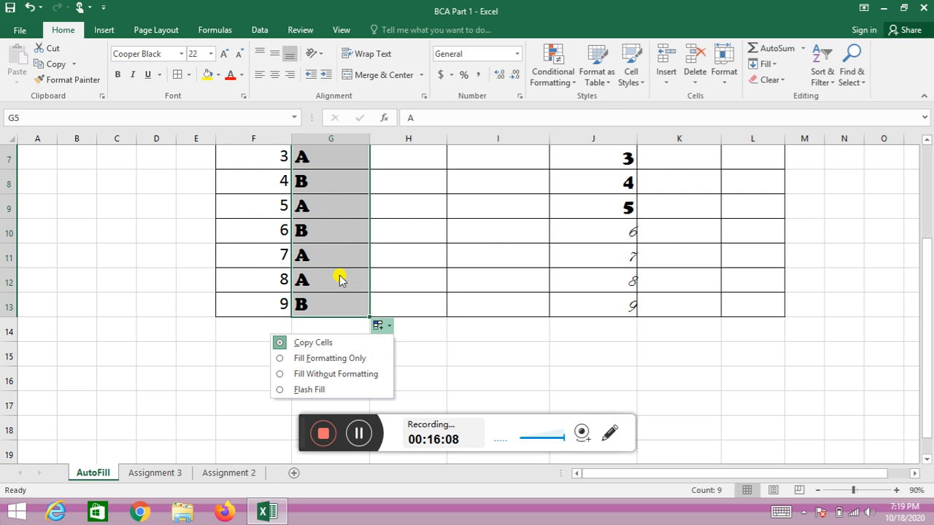
left_click(325, 242)
scroll(327, 233, "up", 2)
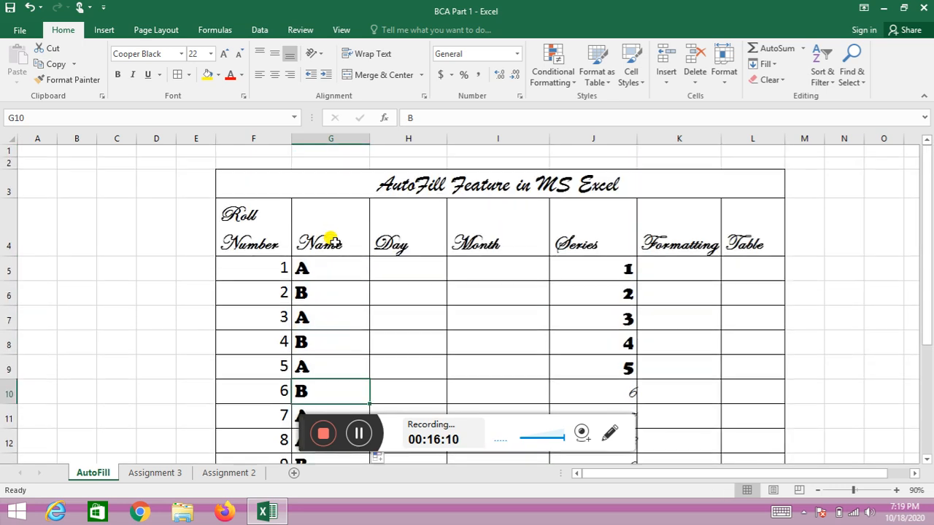
key("ctrl+z")
key("ctrl+z")
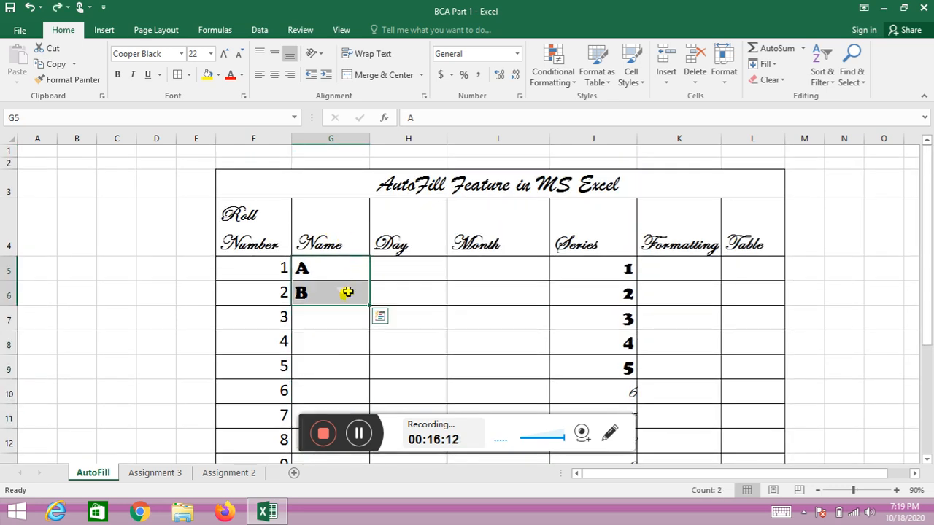
Step: Try entering the letters c and d in Name cells G7 and G8, and undo the attempt
left_click(344, 317)
type("c")
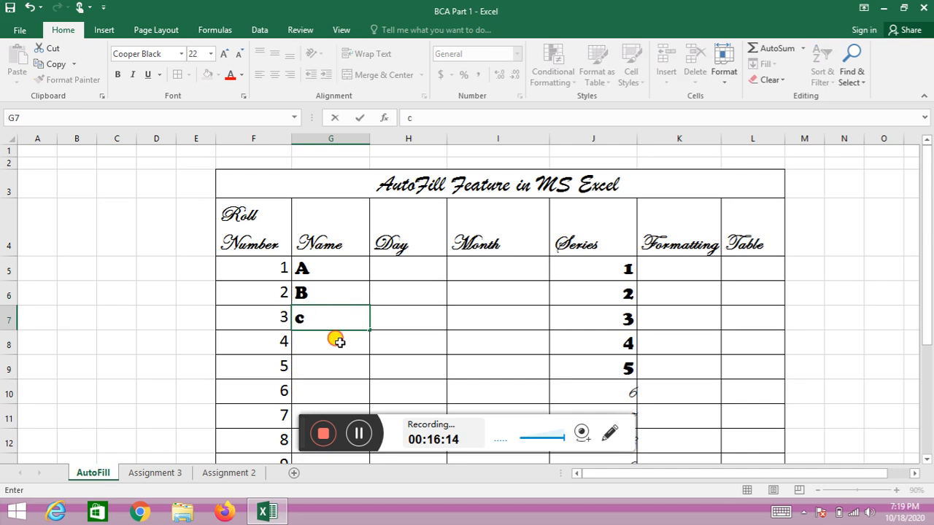
left_click(340, 342)
type("d")
left_click_drag(340, 265, 355, 349)
key("ctrl+z")
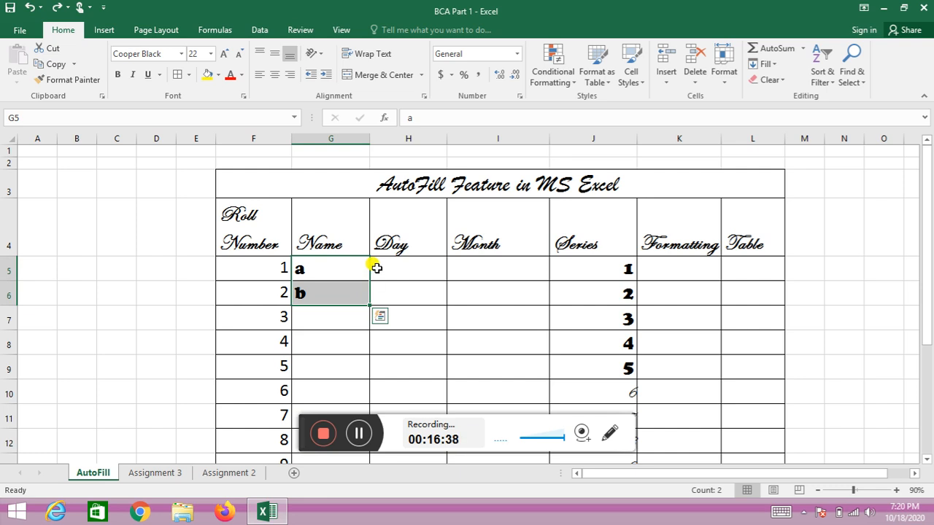
Step: Enter Sunday and Monday in the Day column, cells H5 and H6
left_click(381, 268)
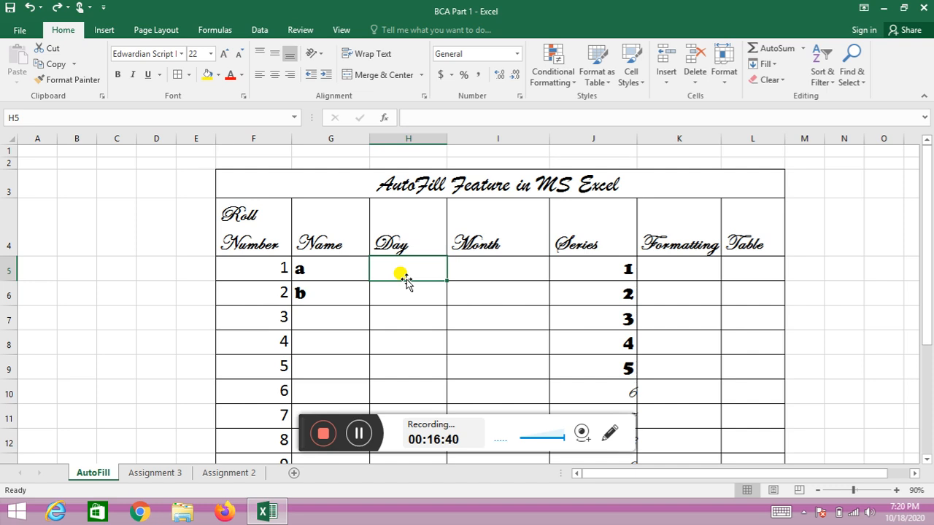
mouse_move(267, 514)
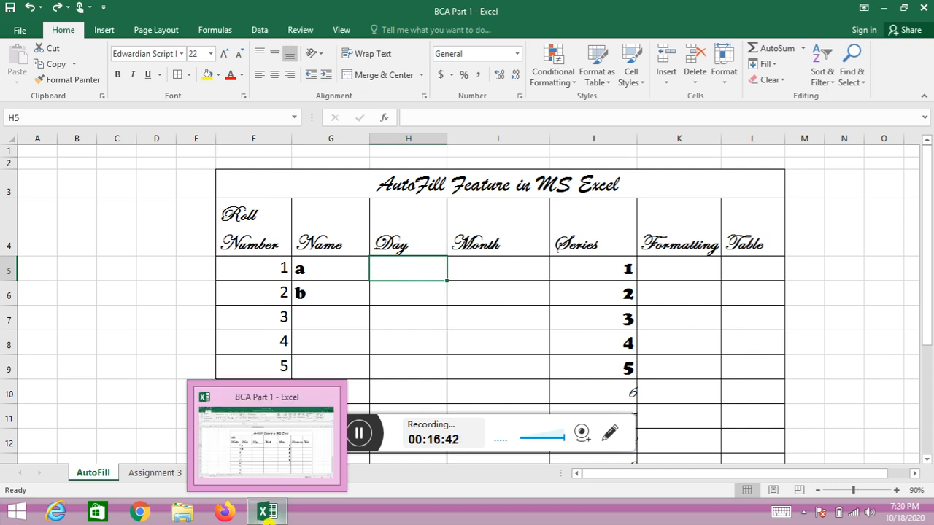
type("Sun")
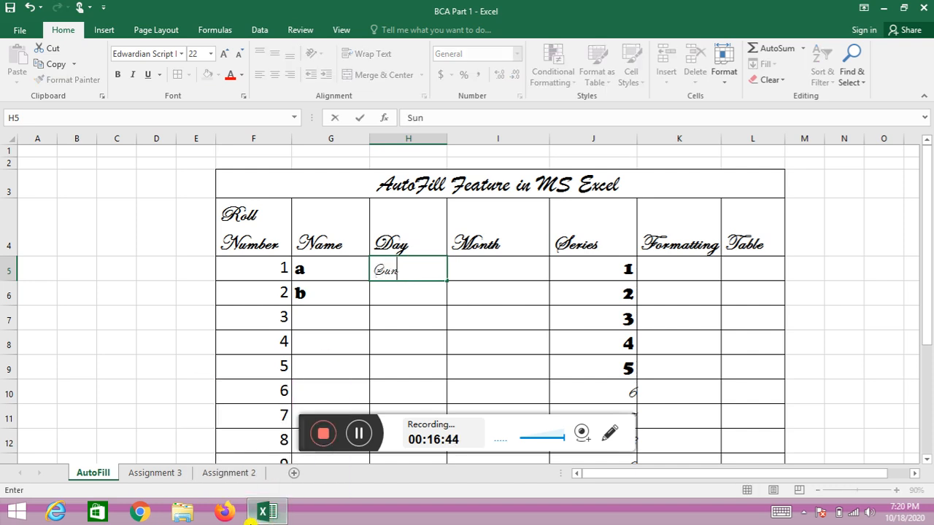
type("day")
key("Return")
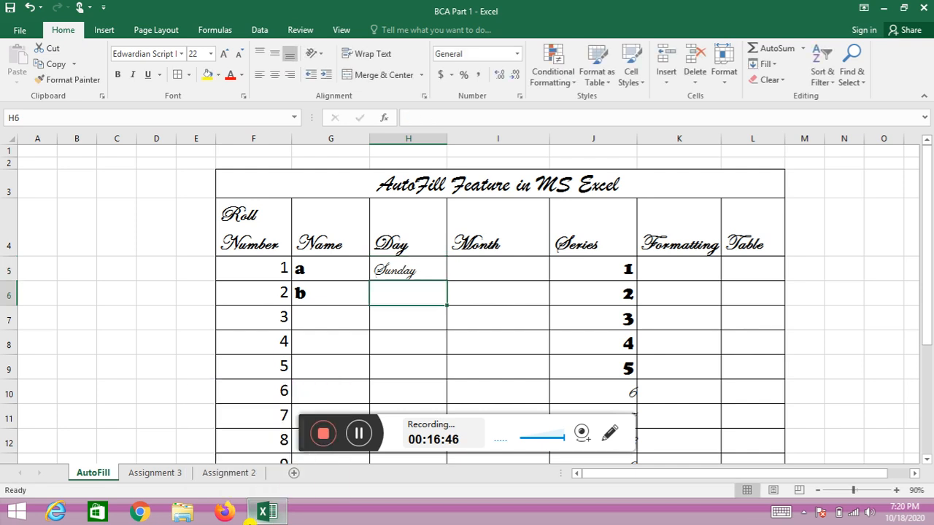
type("Monday")
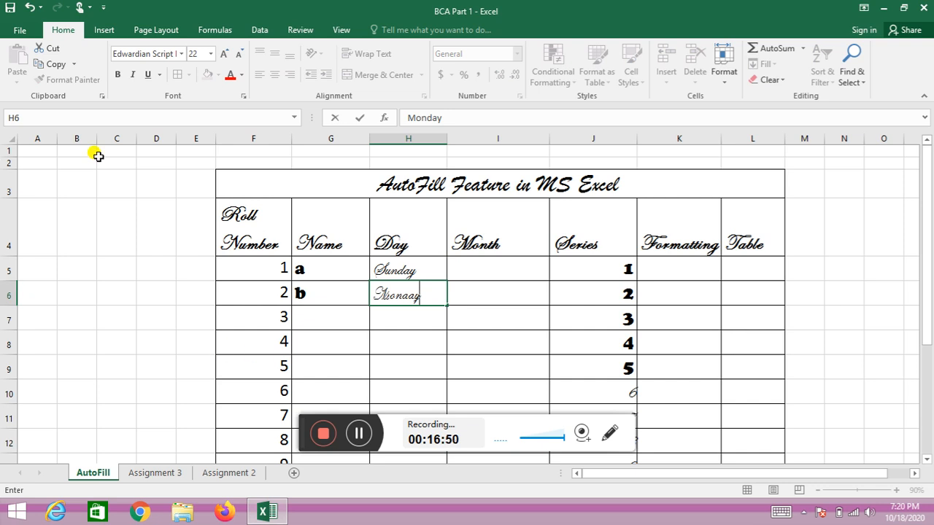
Step: Format the Day entries in H5 and H6 as bold, size 24, in the Constantia font
left_click(399, 269)
left_click_drag(402, 286, 400, 293)
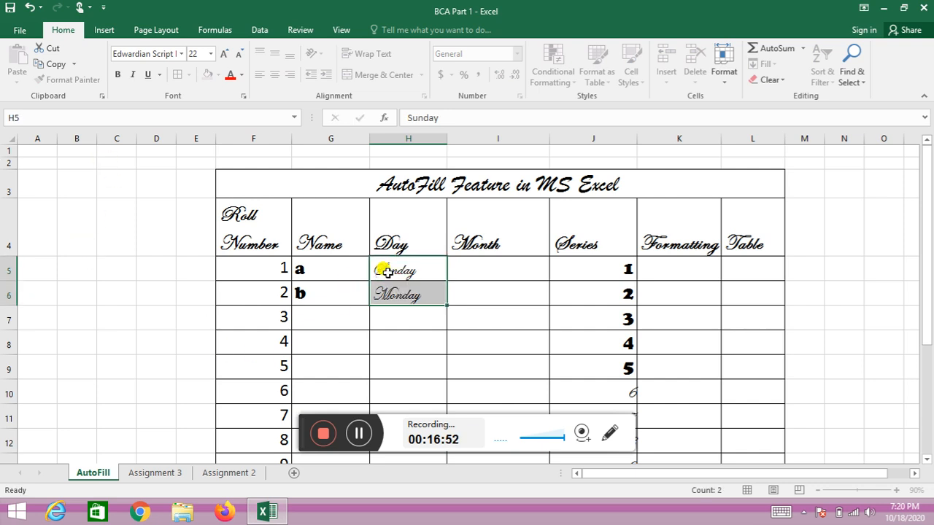
left_click(118, 75)
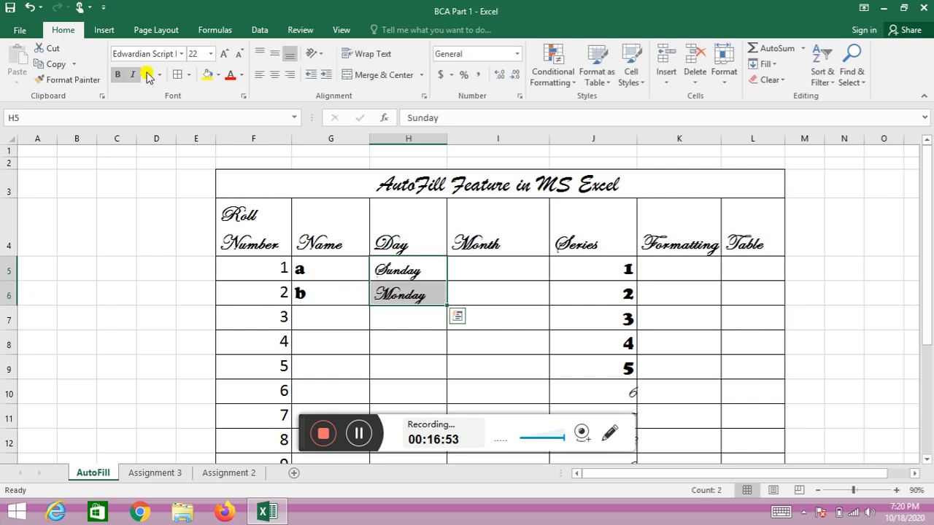
left_click(223, 54)
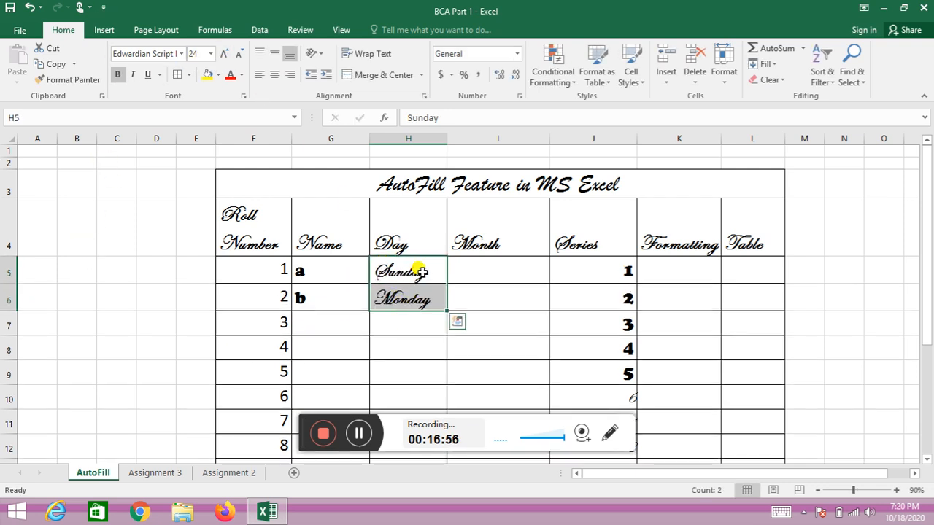
left_click(180, 55)
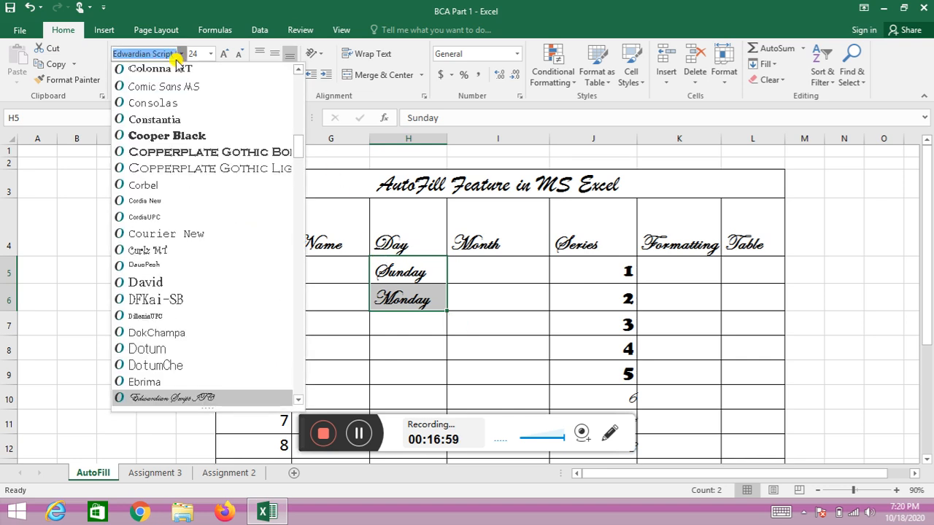
left_click(156, 116)
left_click(390, 264)
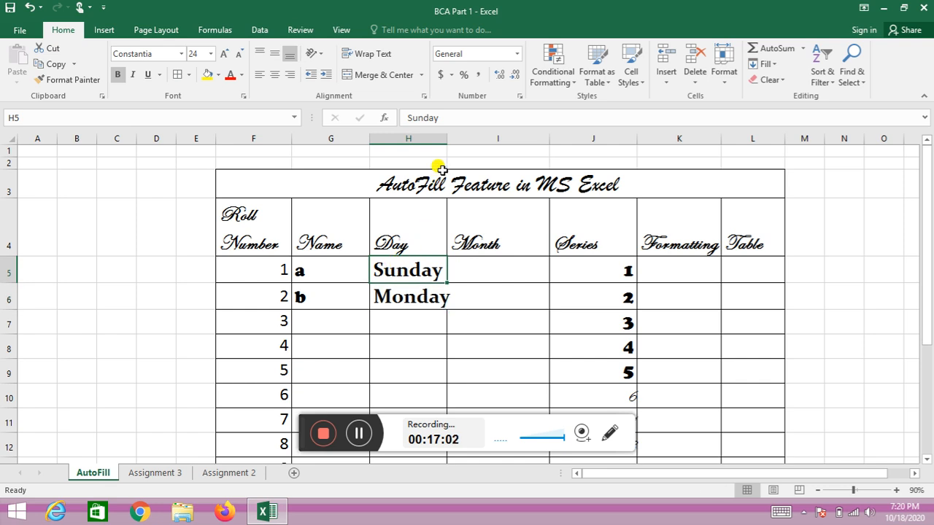
Step: Widen the Day column to fit the full day names and AutoFill the days from H5:H6 down to H12
left_click_drag(447, 134, 456, 134)
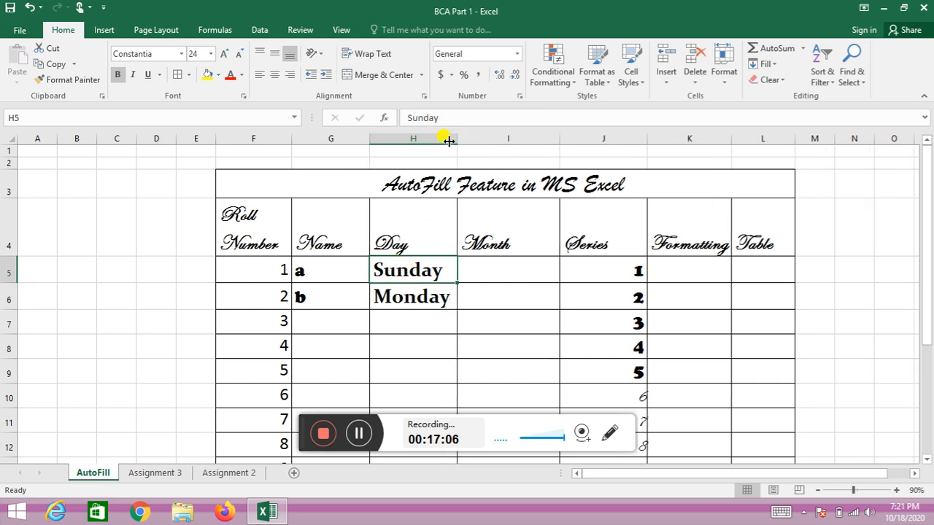
left_click_drag(457, 138, 482, 139)
left_click_drag(437, 270, 471, 444)
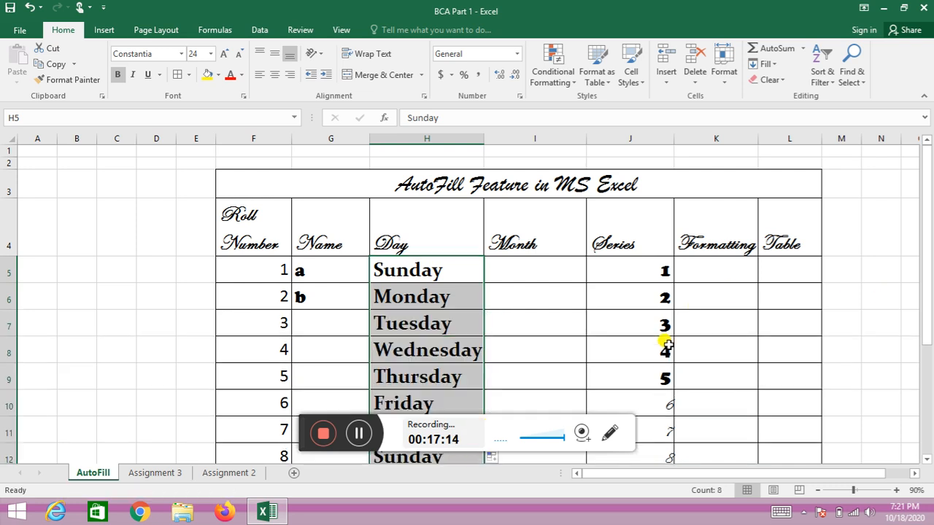
scroll(597, 337, "down", 1)
scroll(597, 337, "down", 1)
scroll(591, 328, "up", 1)
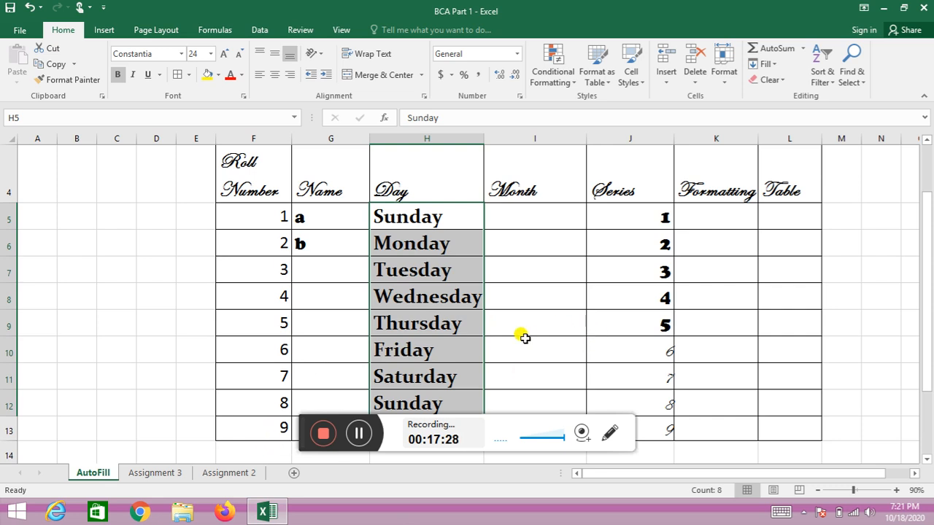
Step: Enter January and February in Month cells I5 and I6 and AutoFill the months down to I13
left_click(500, 337)
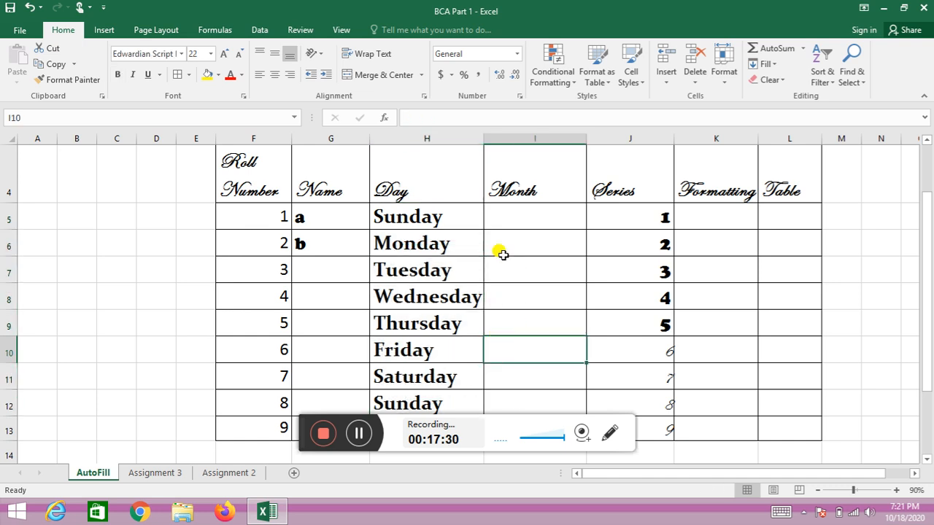
left_click(506, 219)
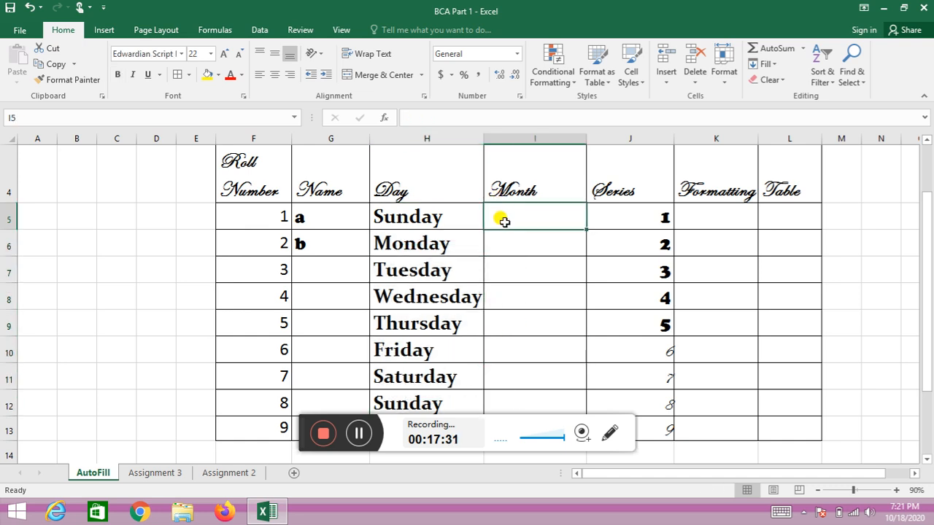
type("January")
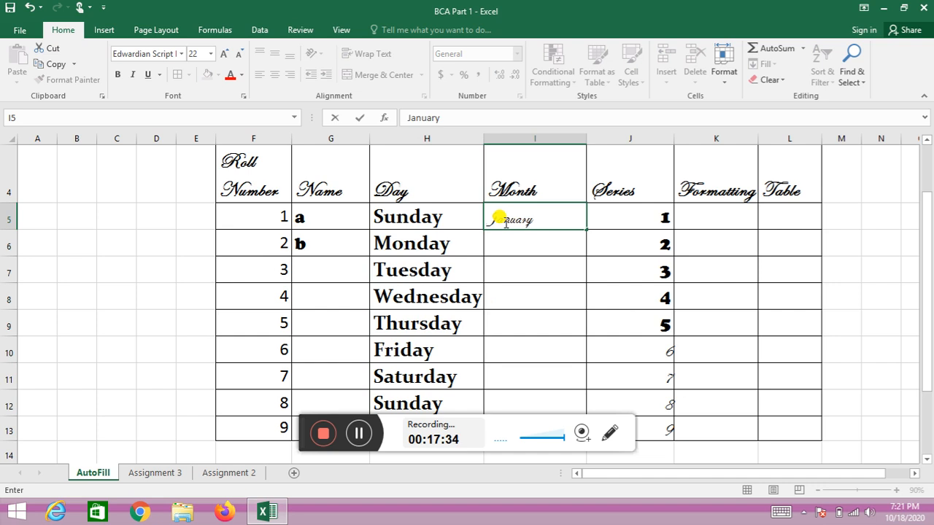
key("Return")
type("Febru")
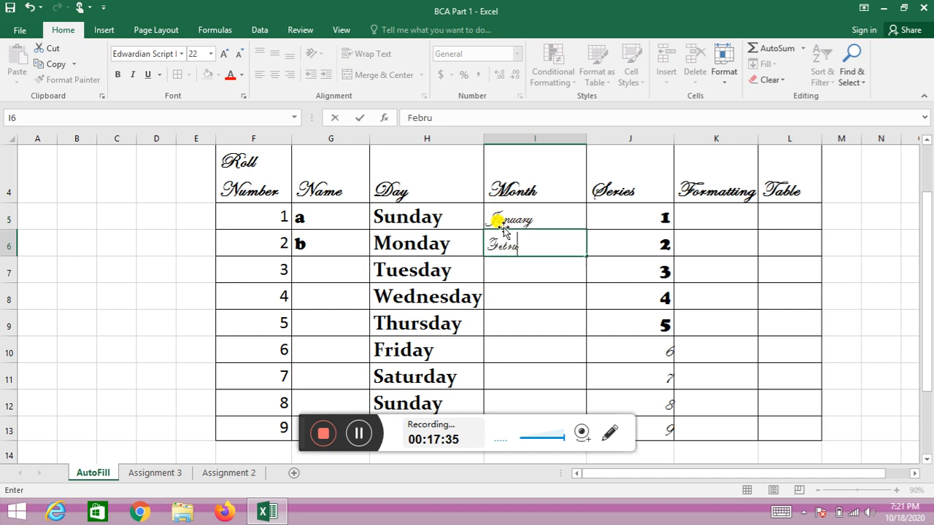
type("ary")
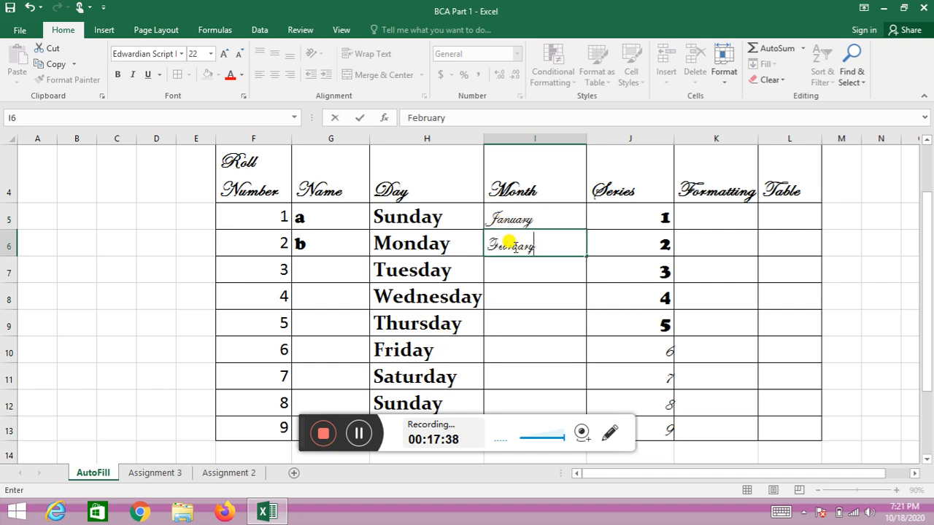
left_click_drag(527, 216, 566, 430)
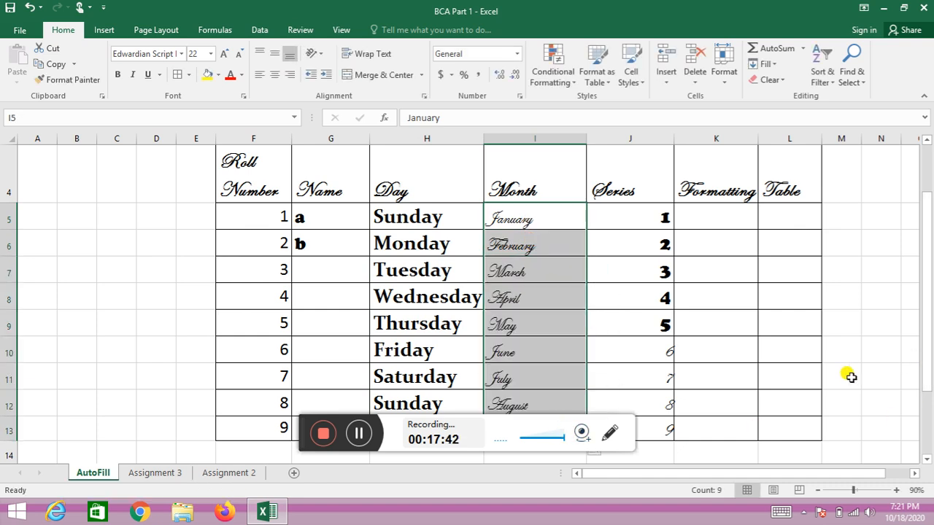
Step: Enter 2 and 4 in Table cells L5 and L6 and AutoFill the multiples down to L12
left_click(797, 222)
type("2")
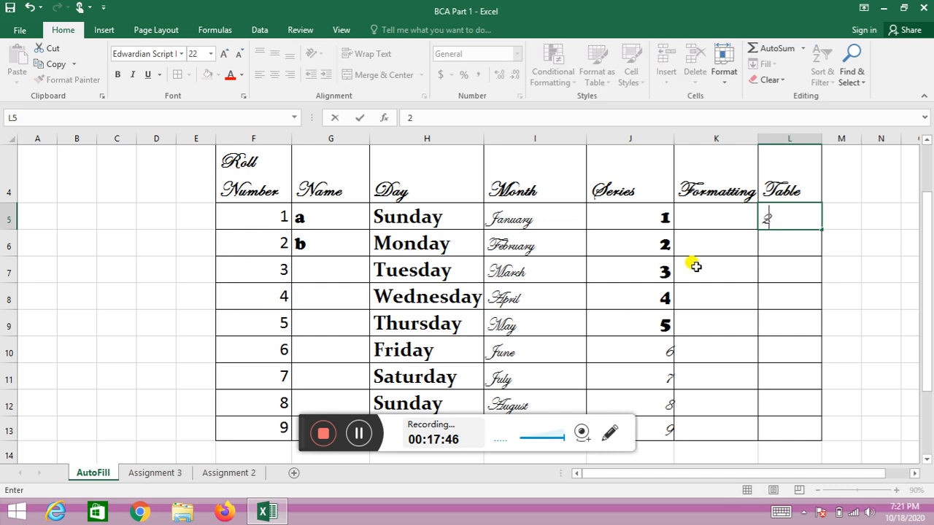
key("Return")
type("4")
key("Return")
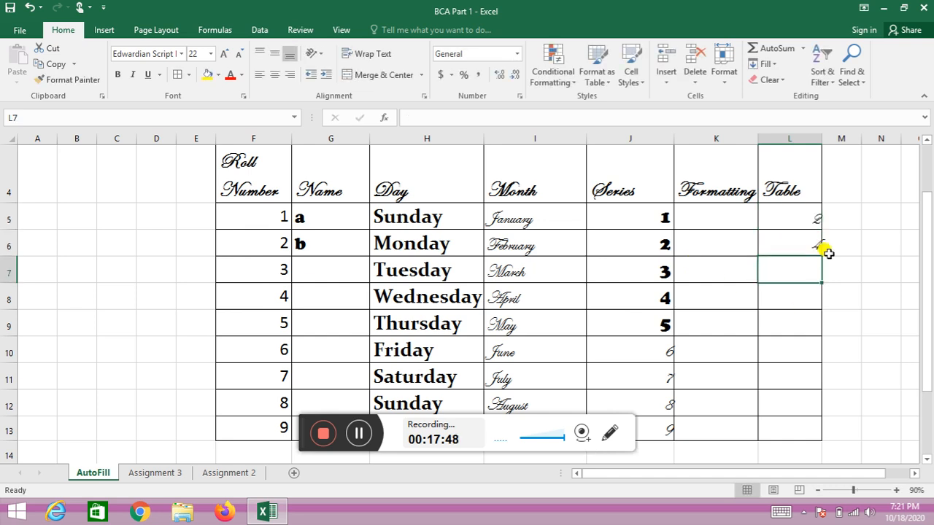
left_click_drag(803, 216, 802, 414)
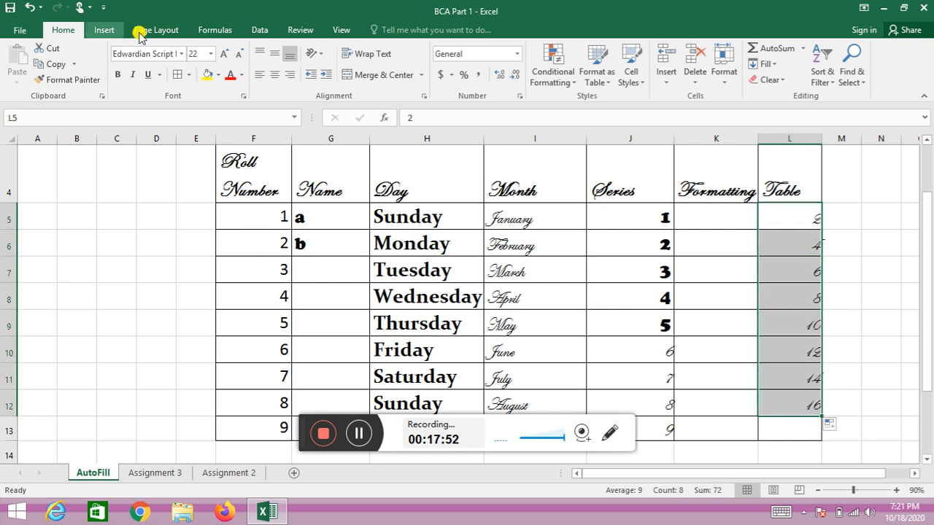
Step: Set the font of the Table column numbers in L5 to L12 to Constantia
left_click(181, 54)
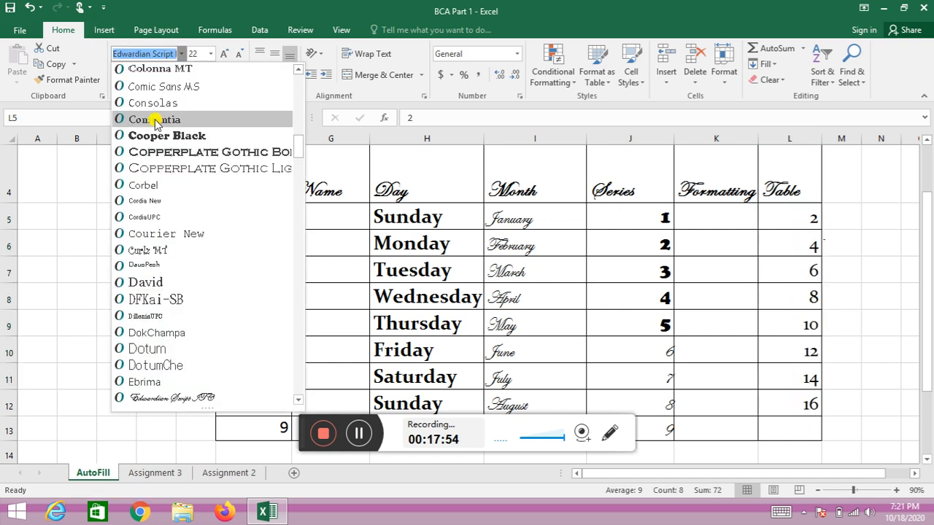
left_click(149, 120)
left_click(868, 273)
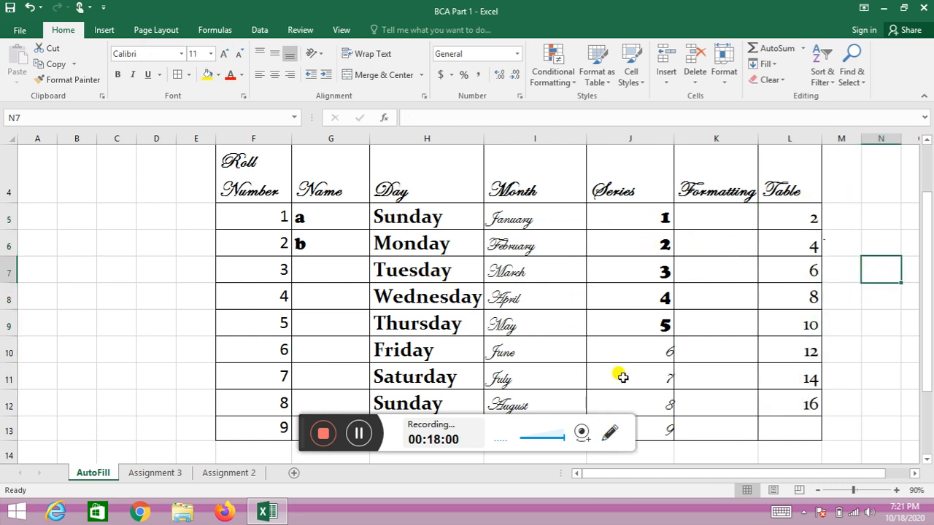
scroll(367, 271, "up", 1)
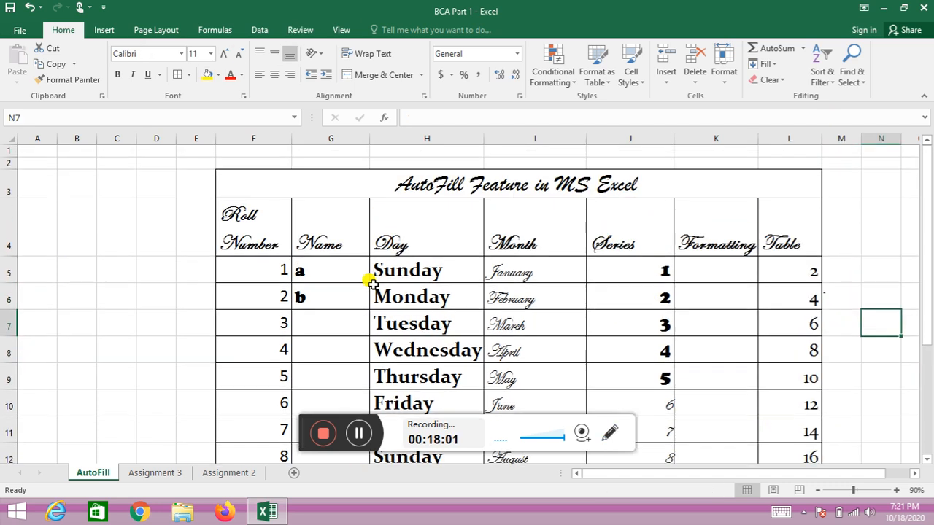
scroll(414, 271, "down", 2)
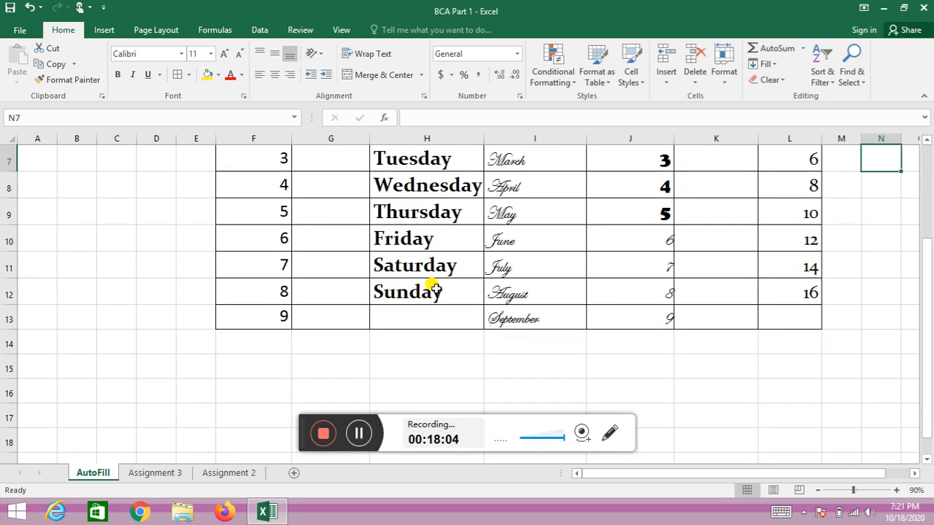
scroll(430, 284, "up", 2)
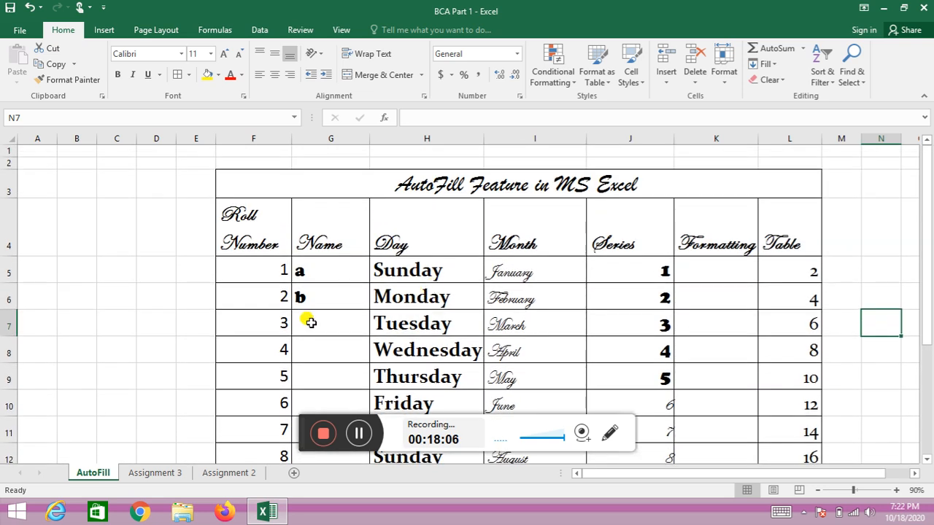